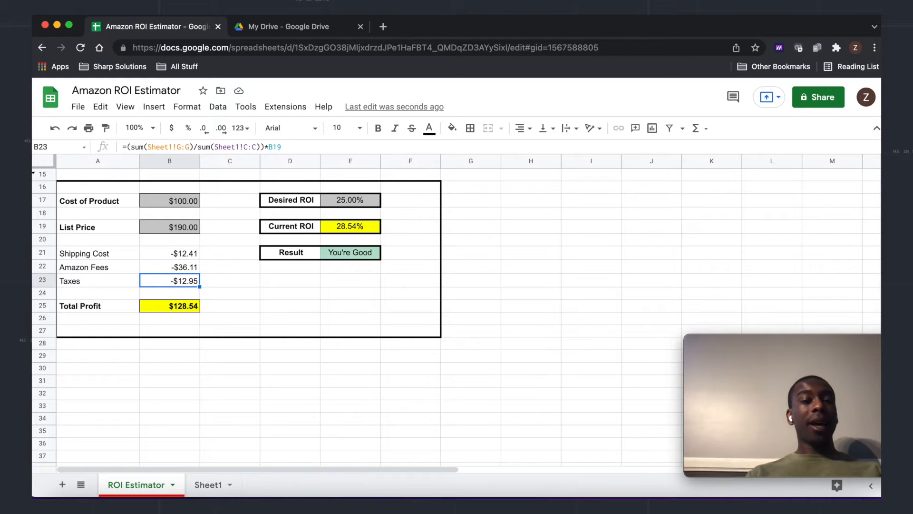
- Examine the formulas behind the Amazon Fees, Shipping Cost and Taxes amounts in B21:B23
left_click(169, 267)
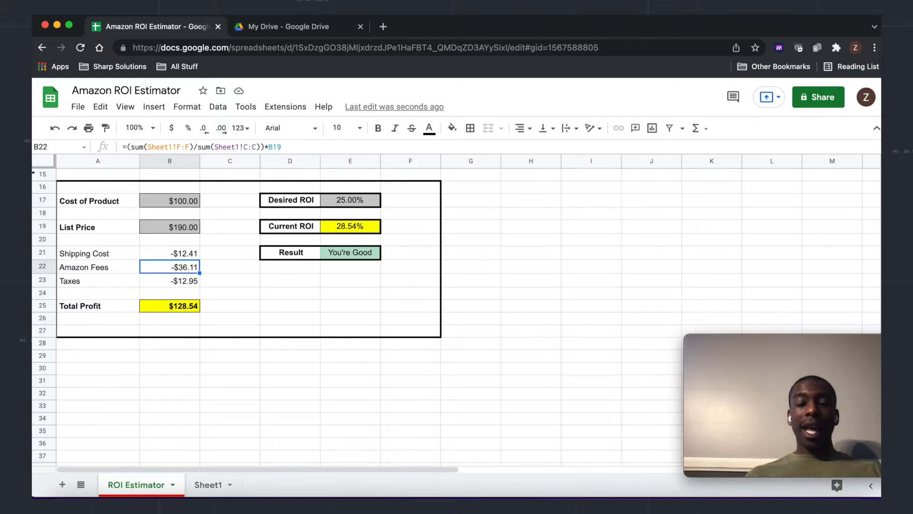
left_click(169, 253)
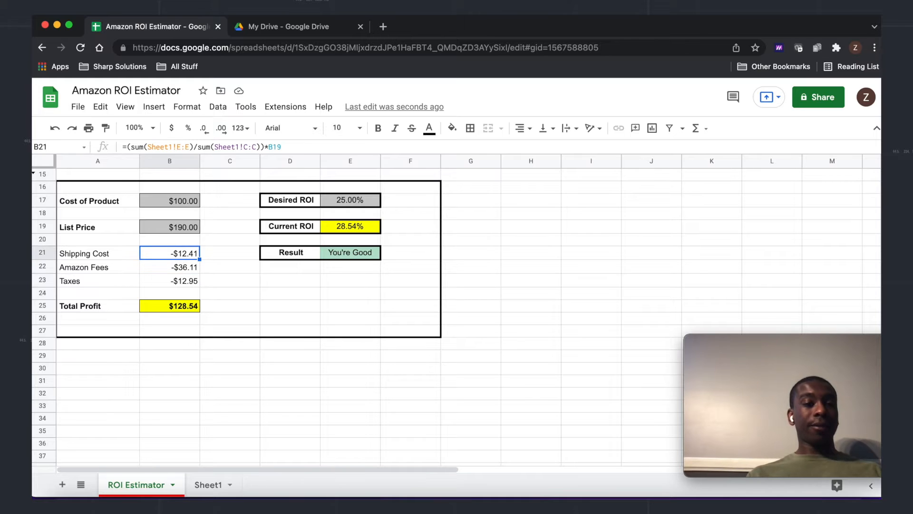
left_click(165, 270)
left_click(170, 280)
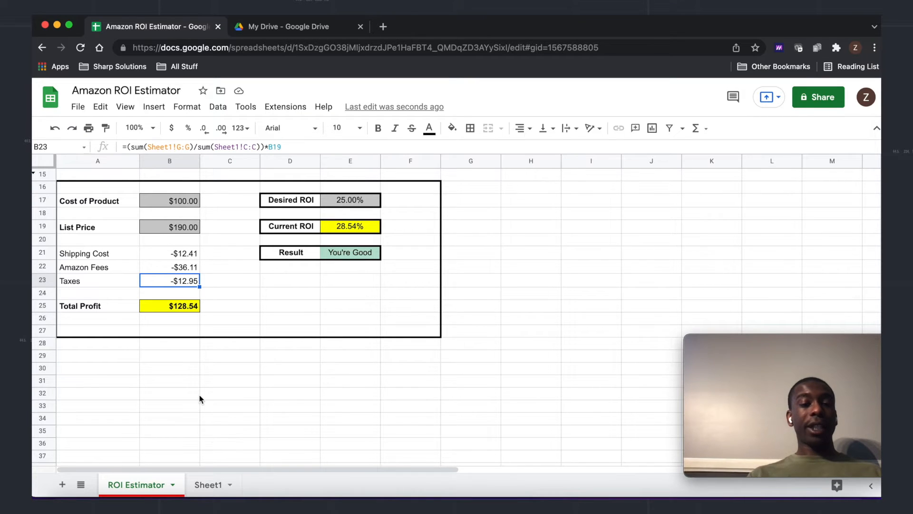
- Compare the taxes column with the Sell Price column on Sheet1 as sources of the tax formula
left_click(205, 484)
left_click(444, 160)
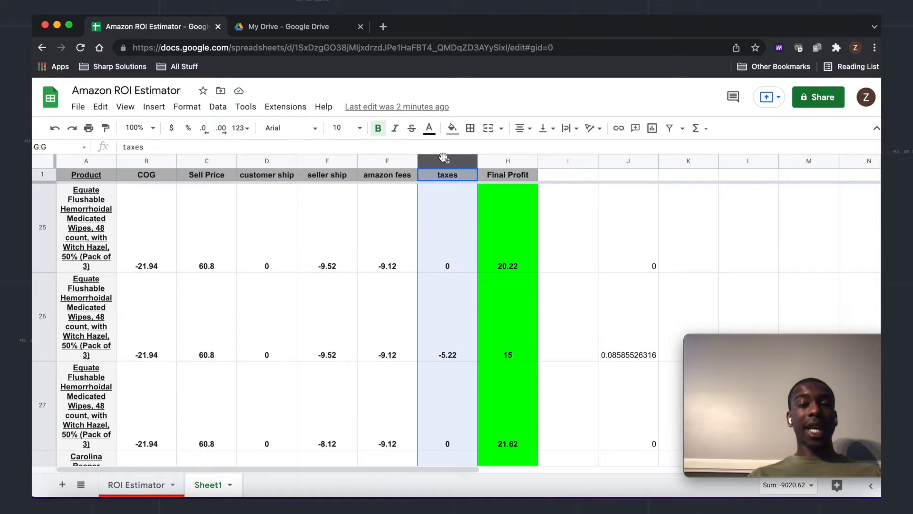
left_click(208, 165)
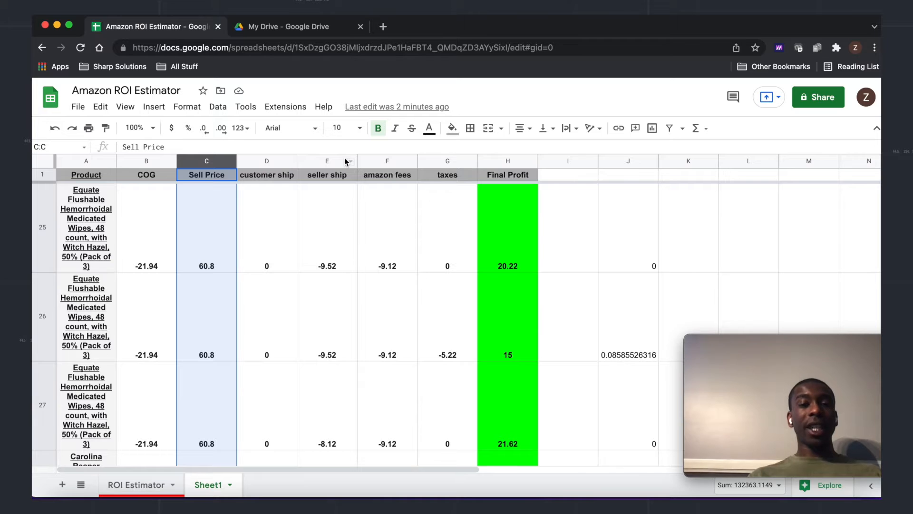
left_click(445, 161)
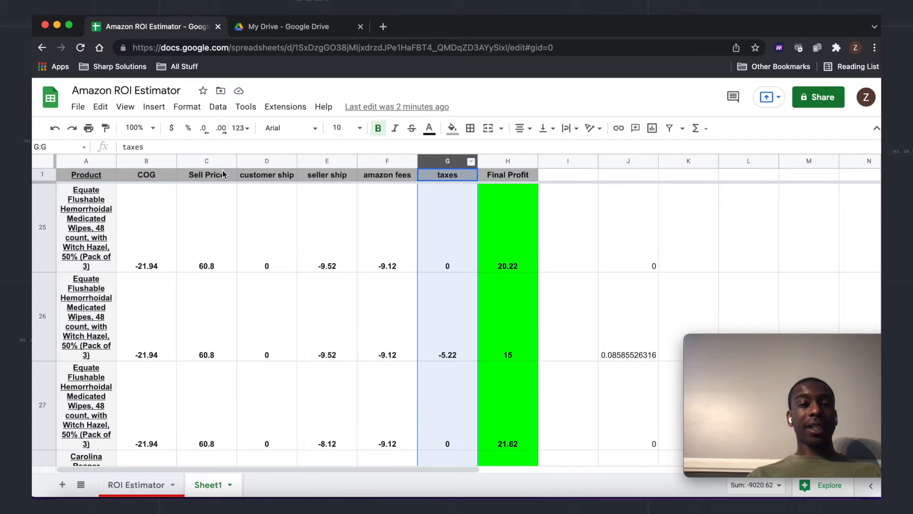
left_click(201, 161)
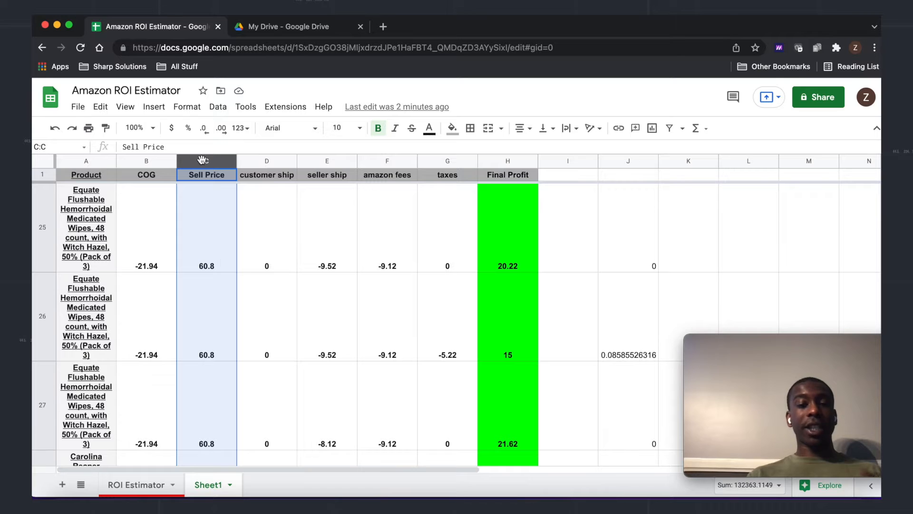
- Return to the ROI Estimator sheet and check how the List Price feeds the Taxes, Amazon Fees and Shipping Cost formulas
left_click(145, 485)
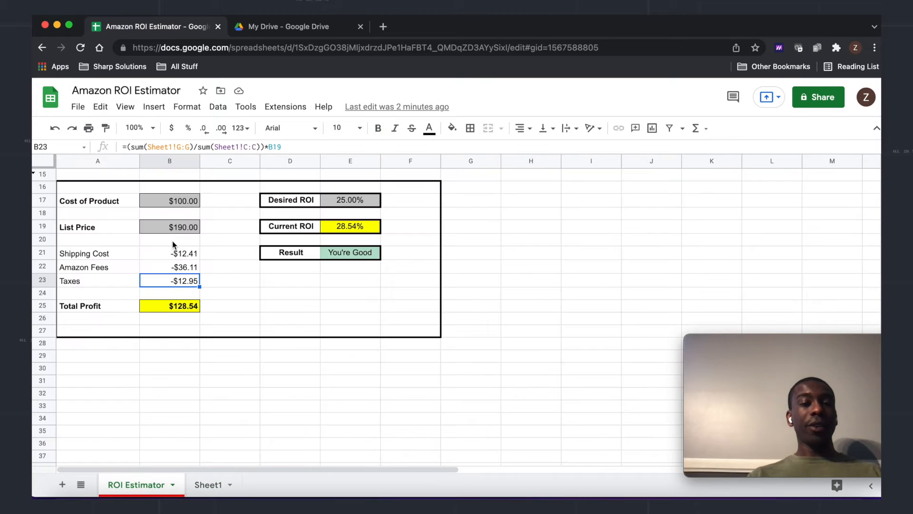
left_click(170, 228)
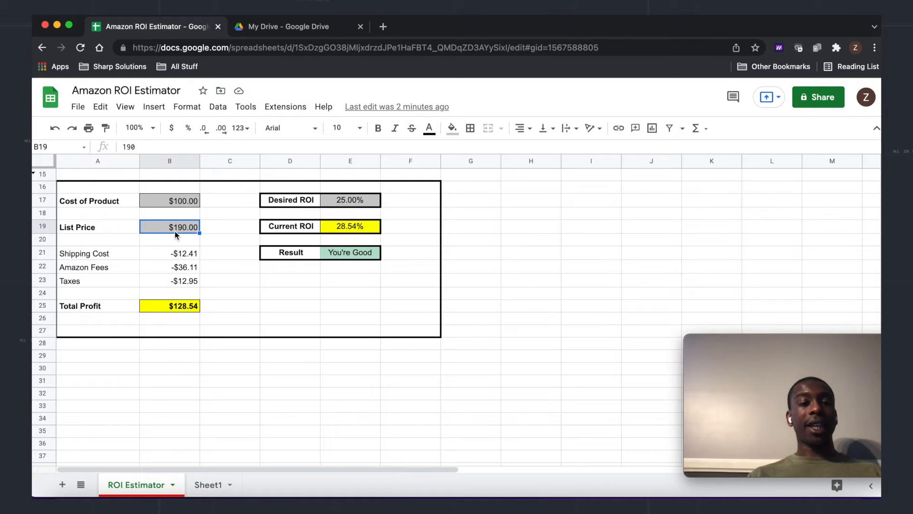
left_click(158, 278)
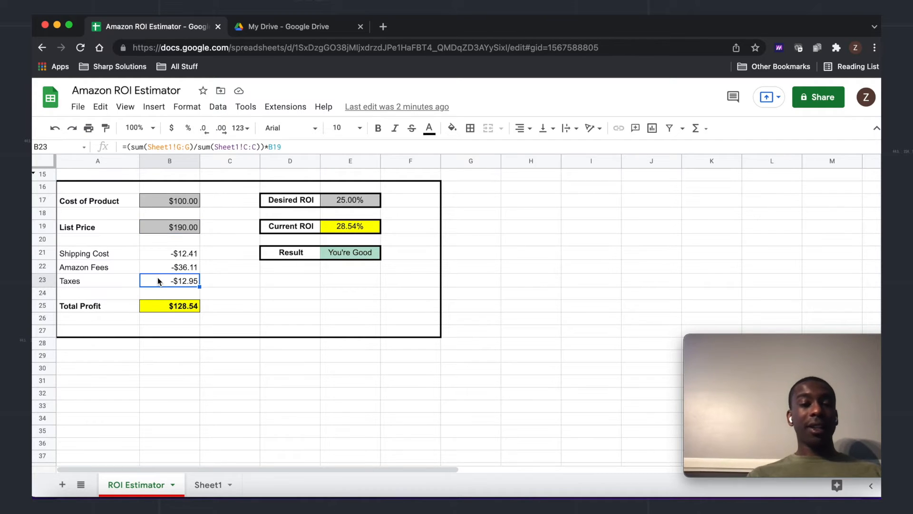
key("Up")
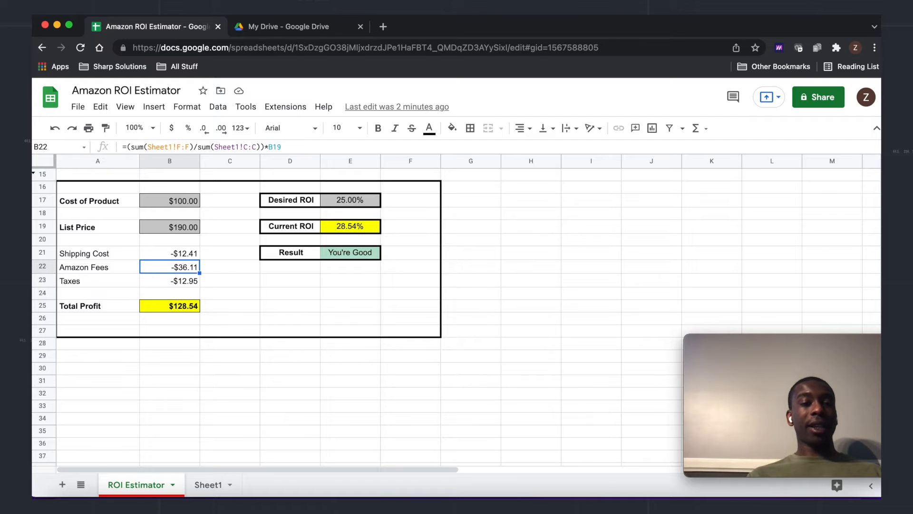
key("Up")
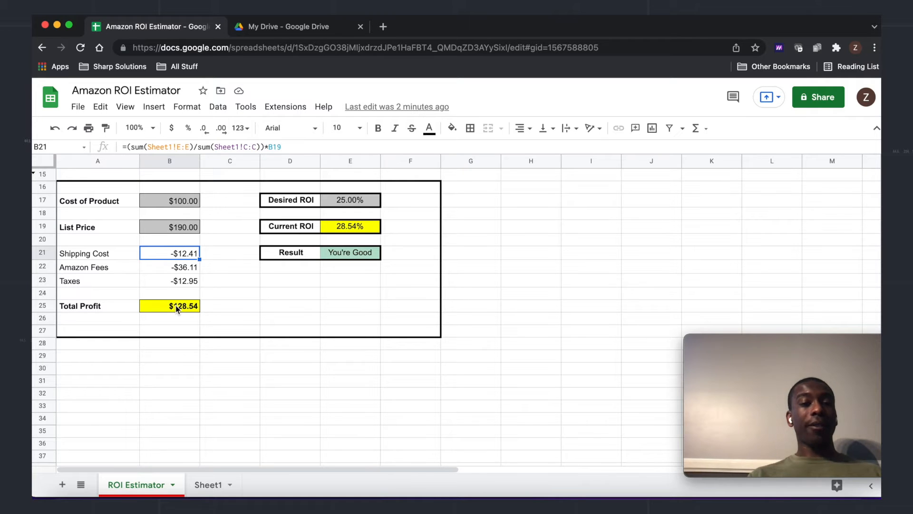
- Inspect the Current ROI formula, the Desired ROI input and the IF formula behind the Result cell
left_click(290, 293)
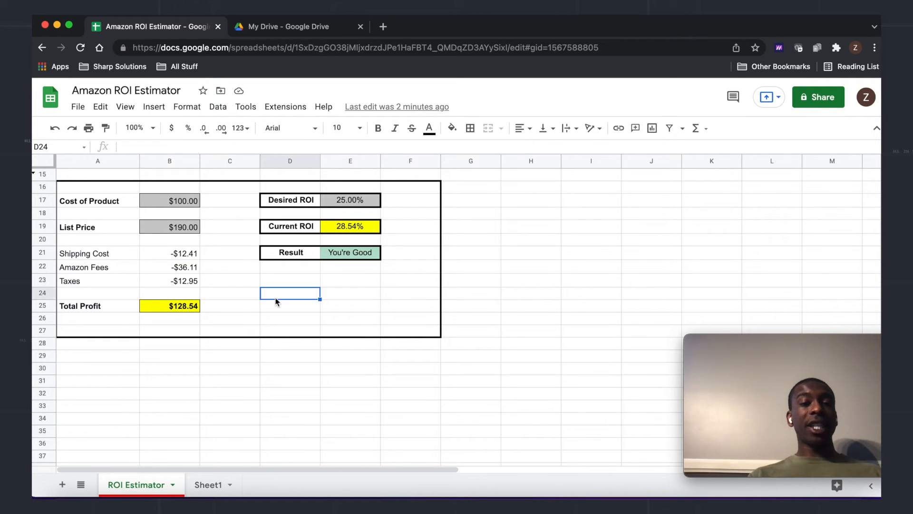
left_click(368, 227)
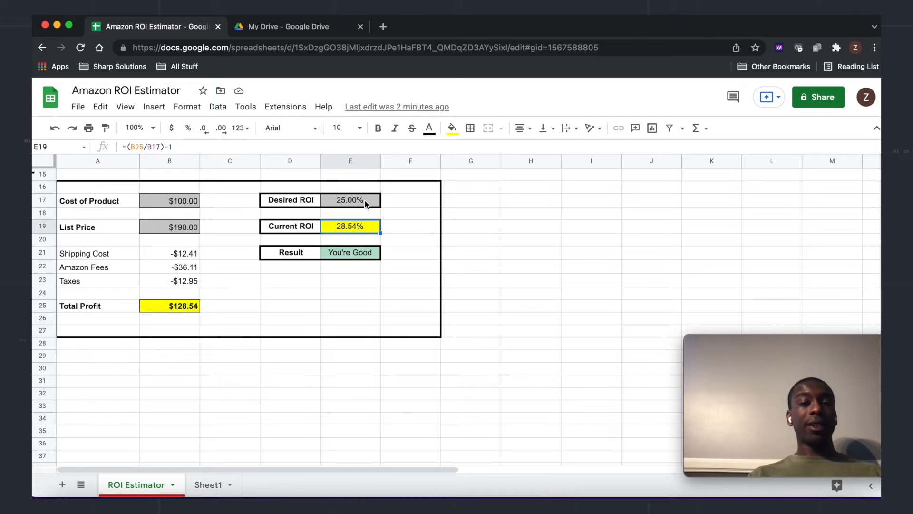
left_click(364, 200)
left_click(351, 257)
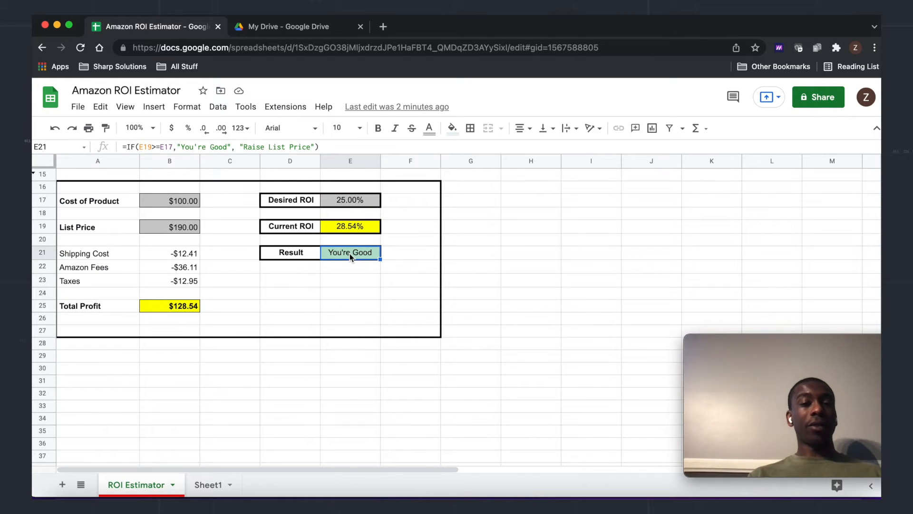
left_click(301, 298)
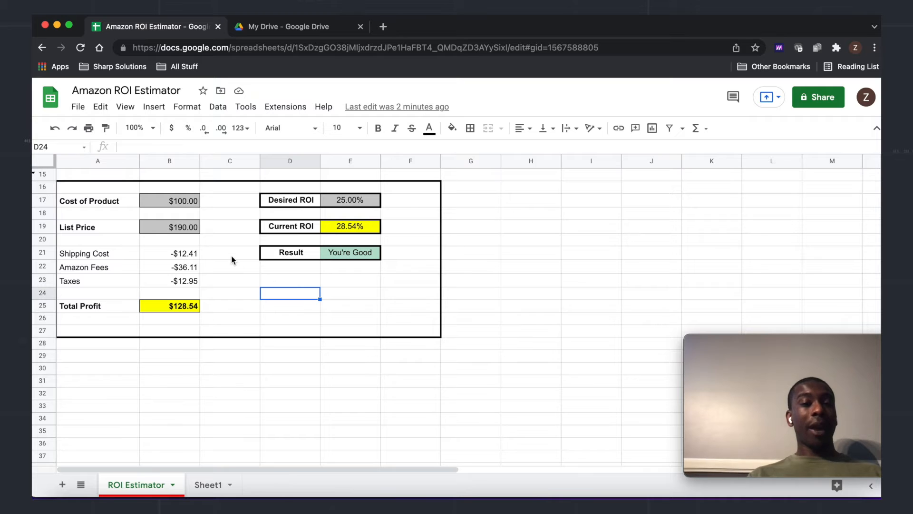
- Set the Cost of Product in B17 to 125
left_click(167, 200)
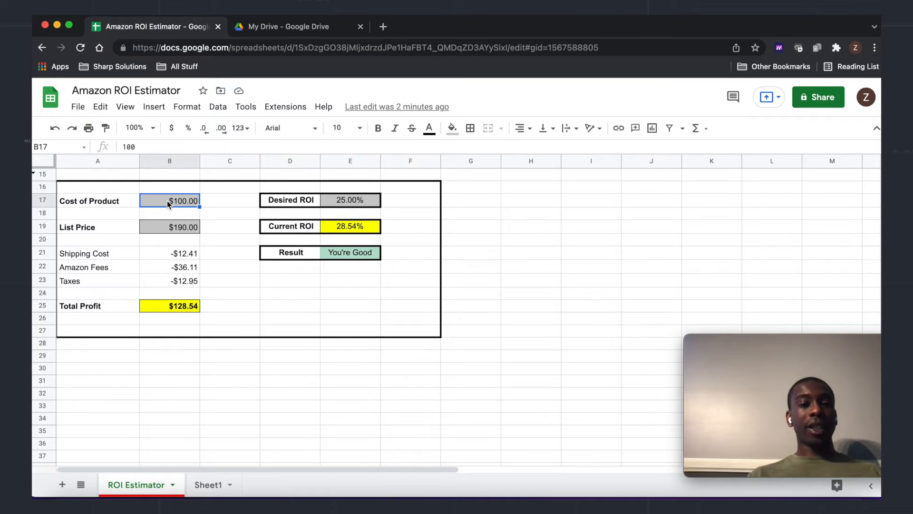
type("125")
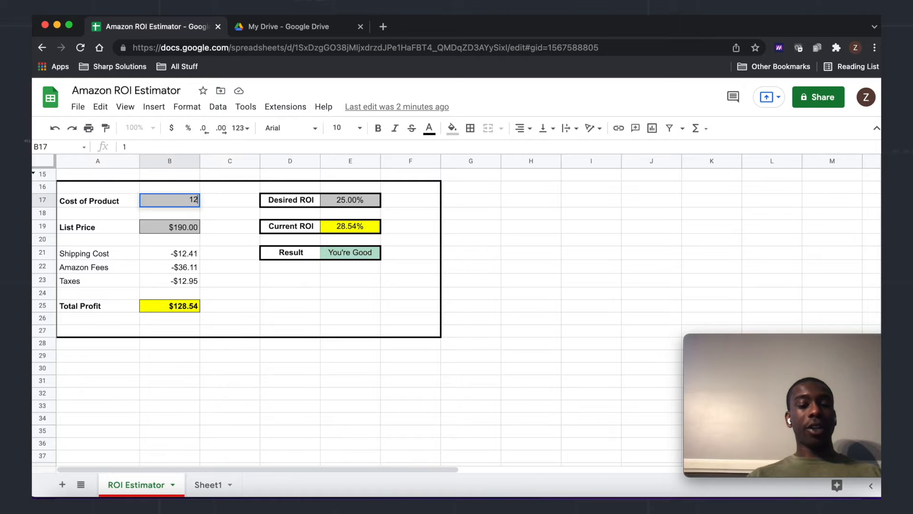
key("Return")
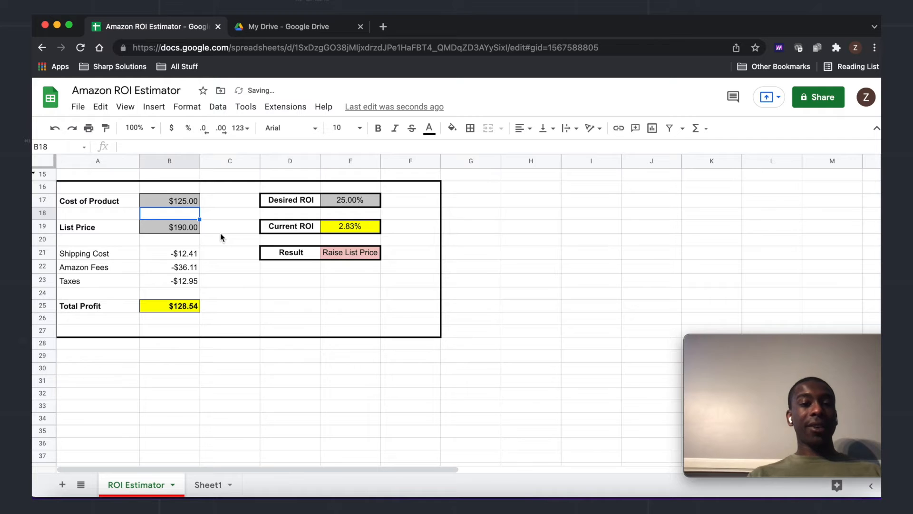
- Set the List Price in B19 to 250
left_click(179, 227)
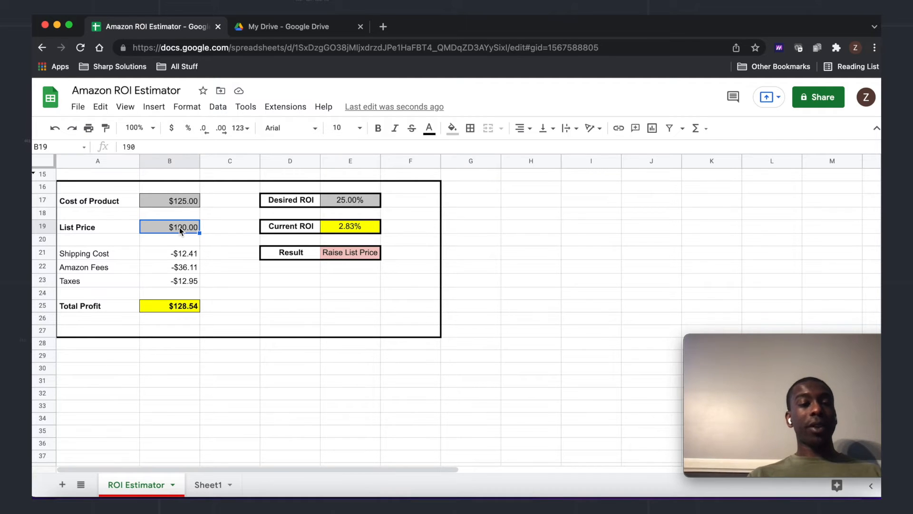
left_click(180, 203)
left_click(176, 228)
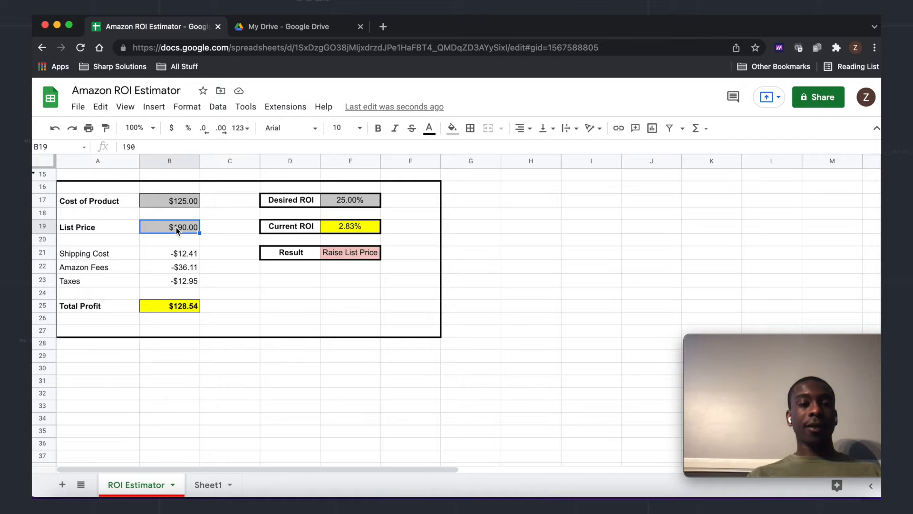
type("250")
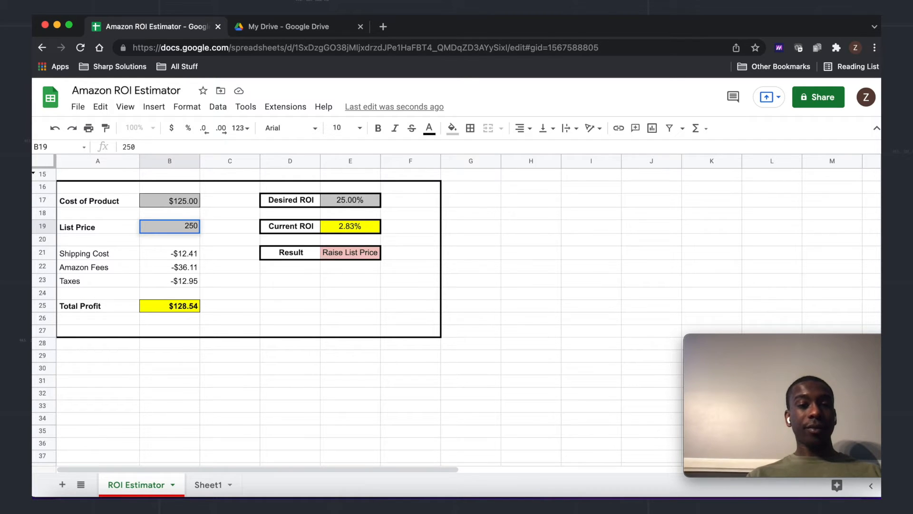
key("Return")
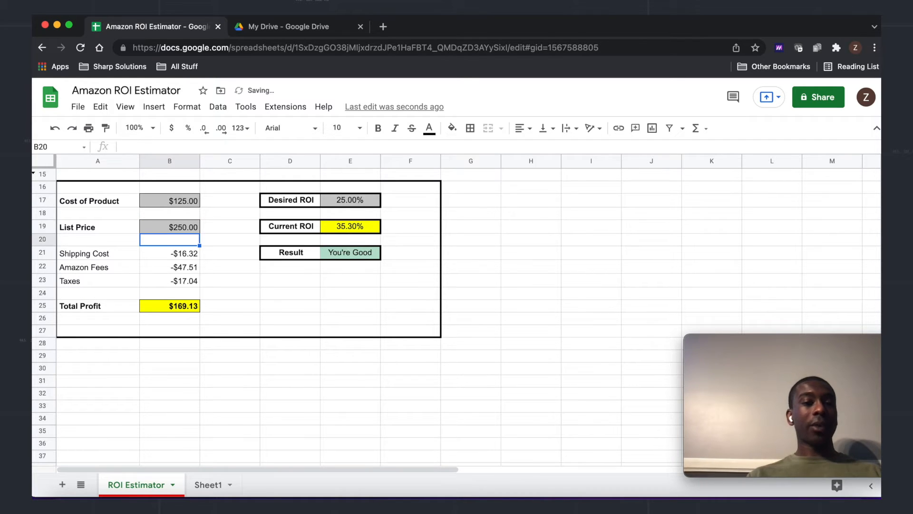
- Set the Desired ROI in E17 to 35%
left_click(341, 200)
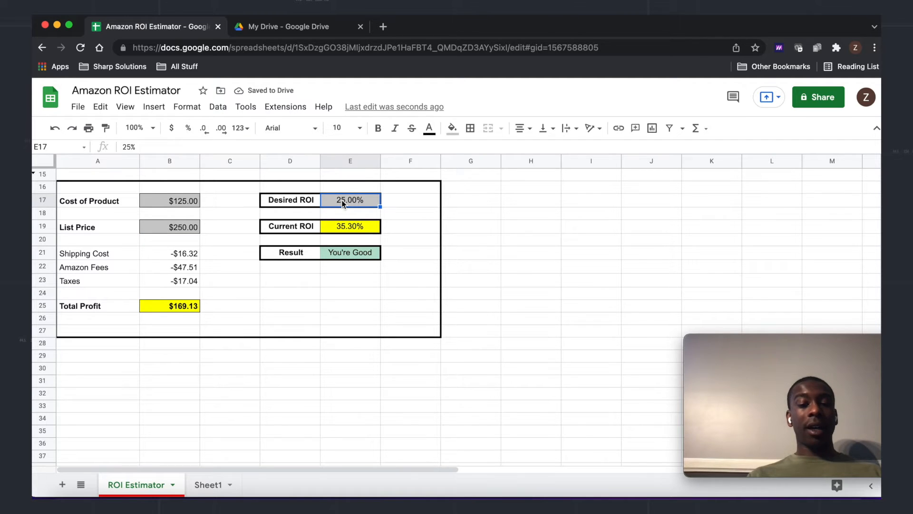
type("35%")
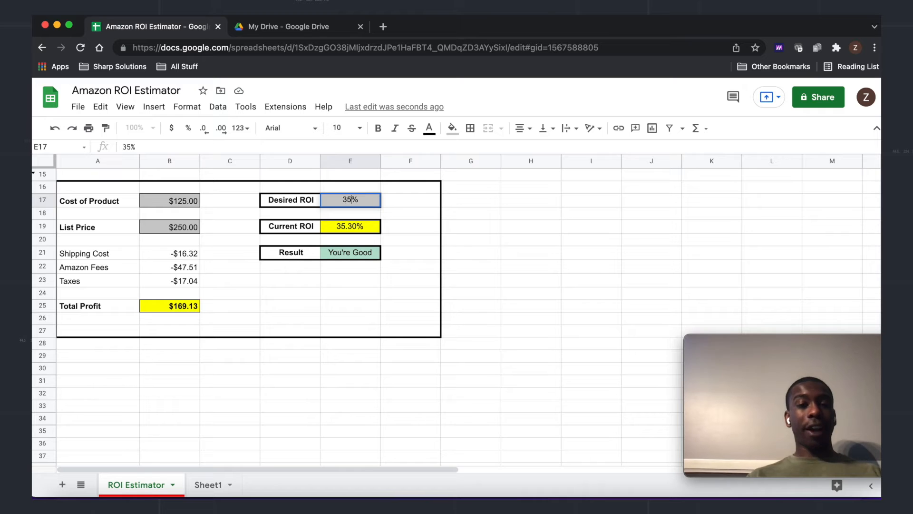
key("Return")
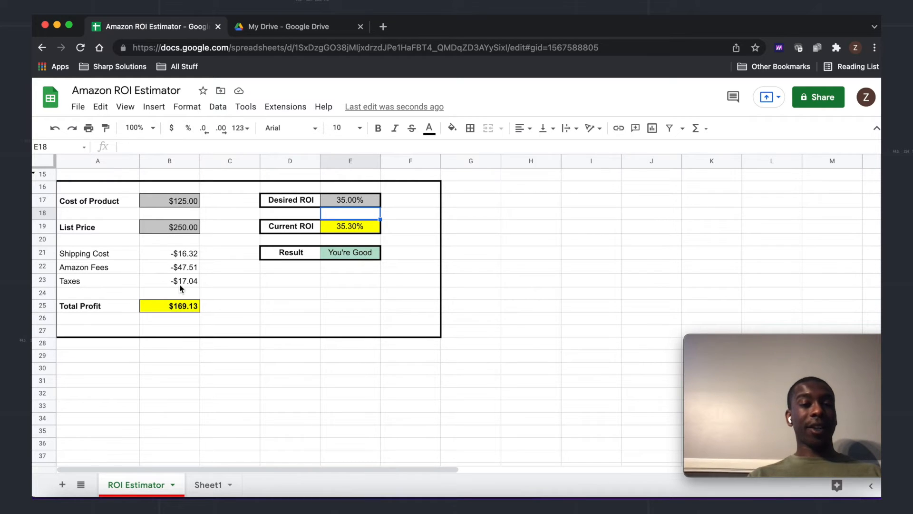
- Raise the List Price in B19 to 300
left_click(173, 227)
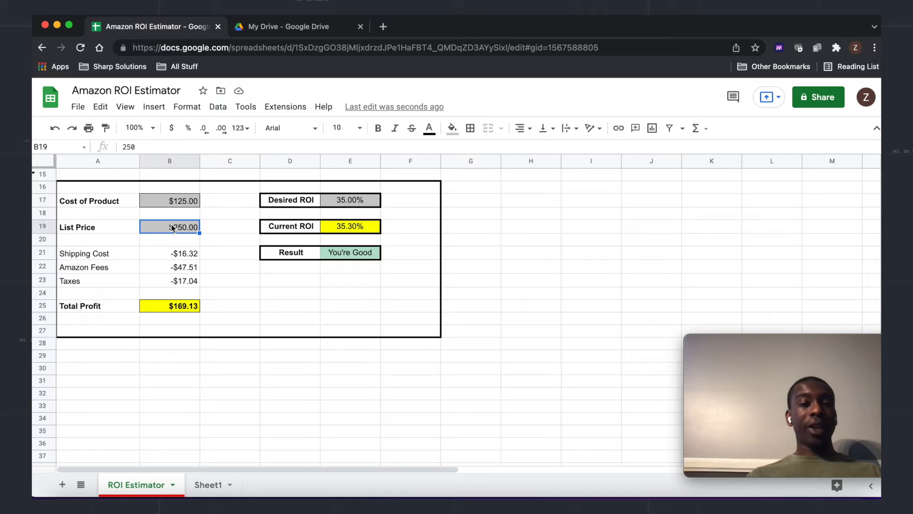
type("300")
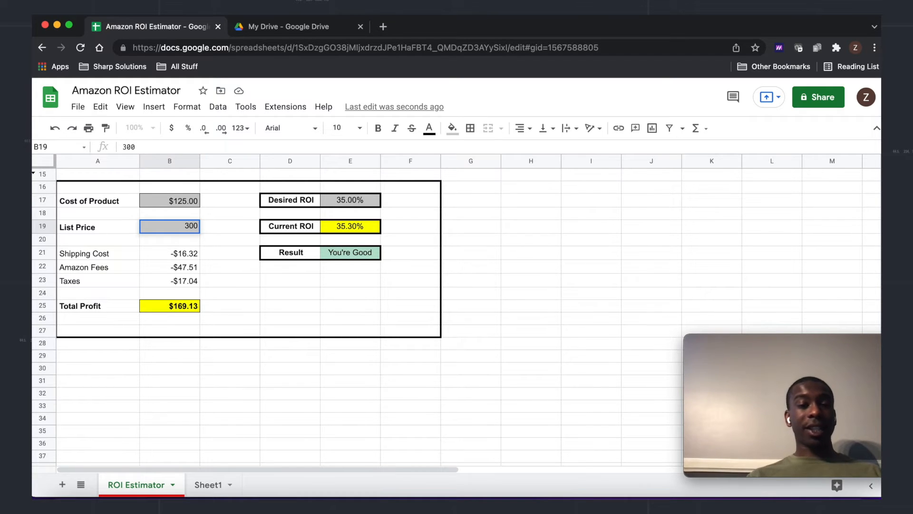
key("Return")
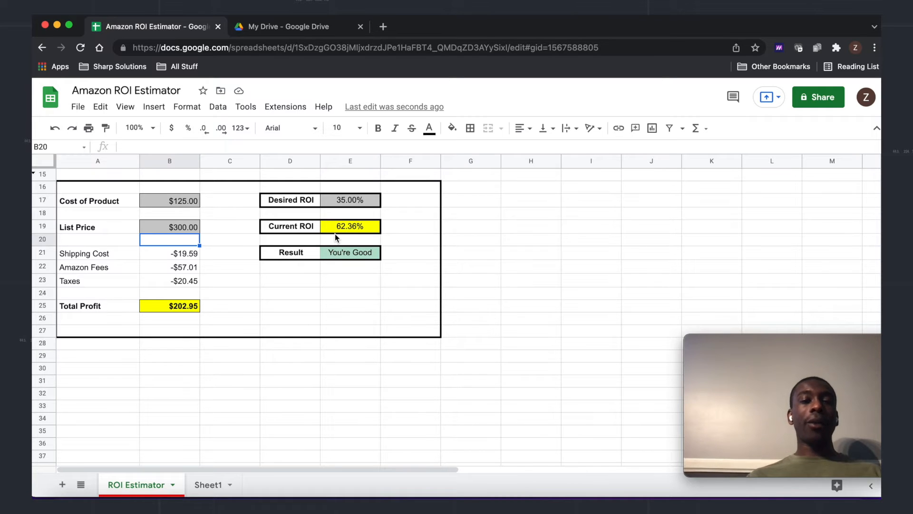
- Raise the Desired ROI in E17 to 70% and select the Cost of Product cell
left_click(343, 203)
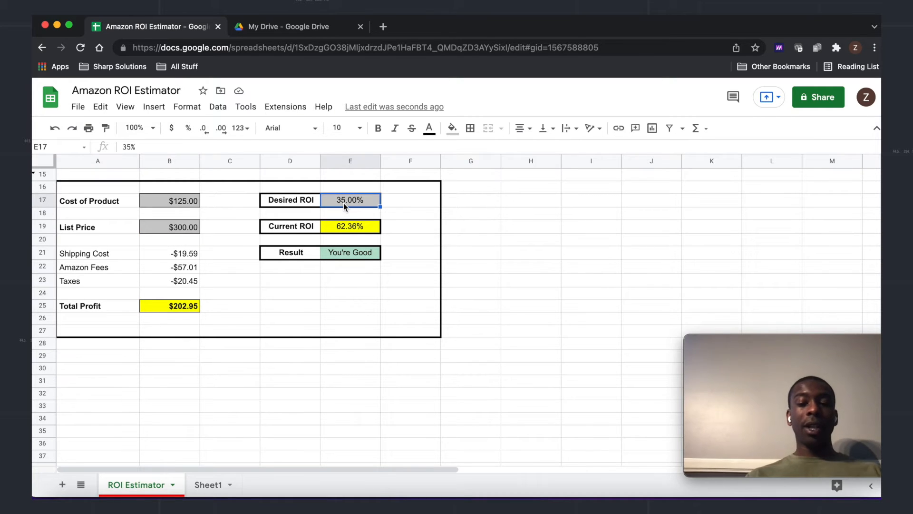
type("70")
key("Return")
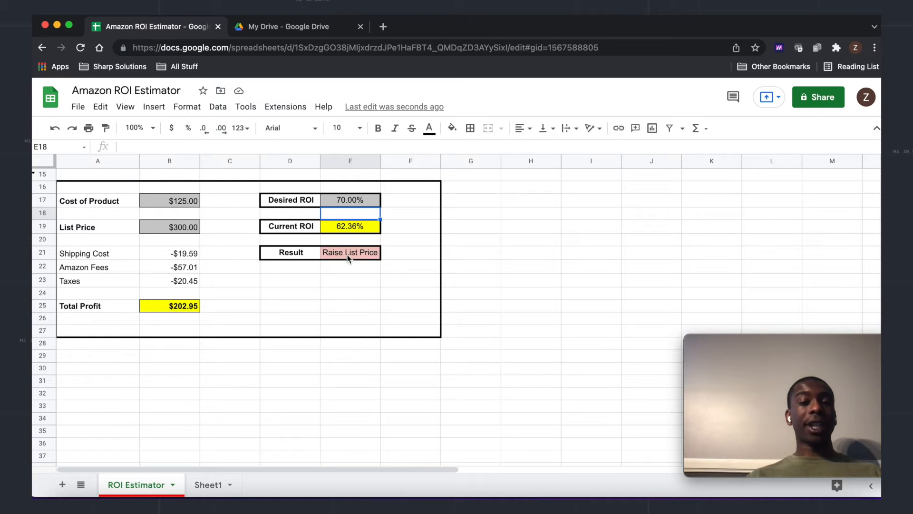
left_click(179, 201)
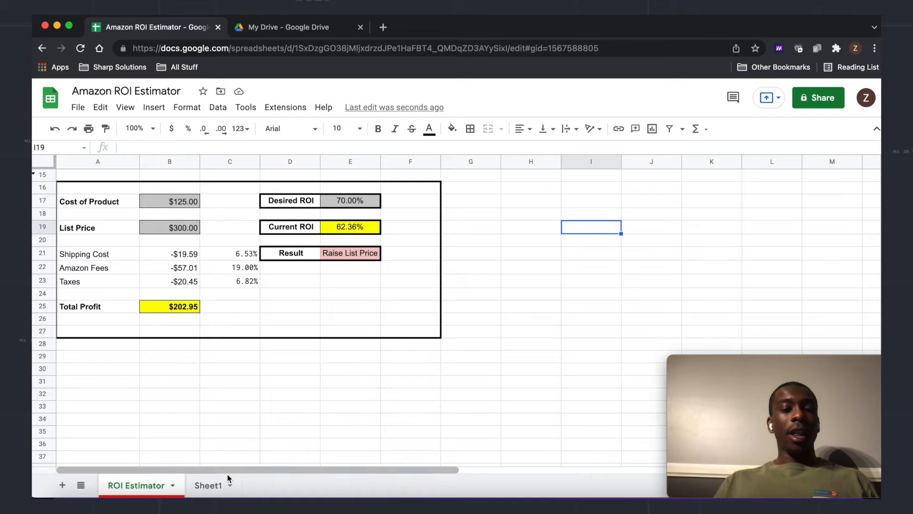
- Review the past sales columns on Sheet1 from Product and COG through the shipping, Amazon fees, taxes and Final Profit
left_click(203, 485)
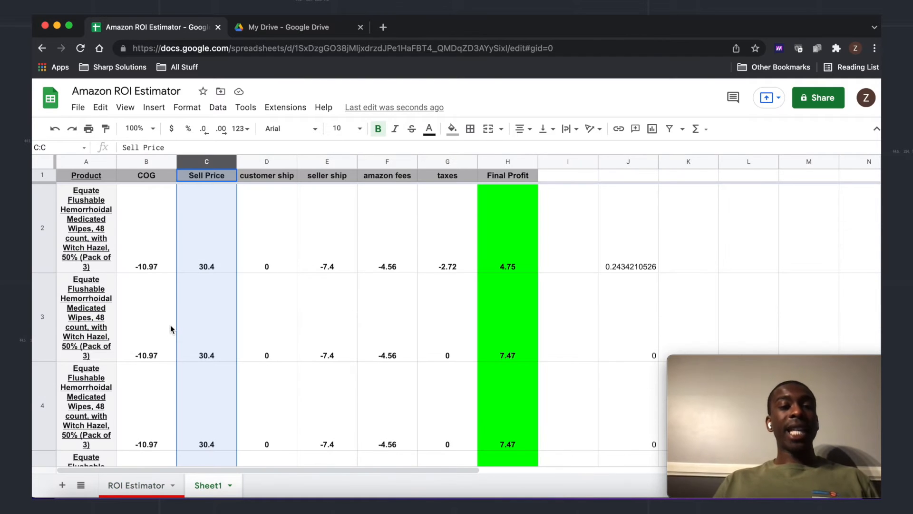
left_click(137, 237)
left_click(107, 231)
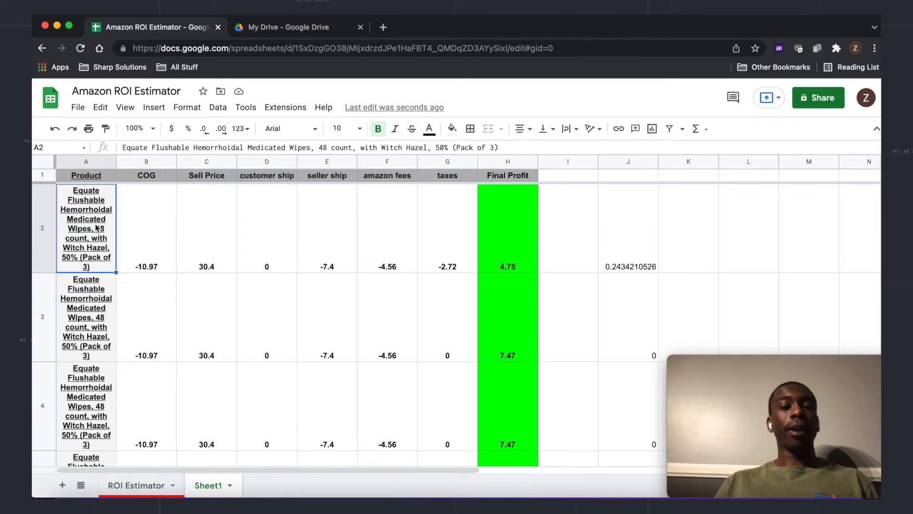
left_click(127, 227)
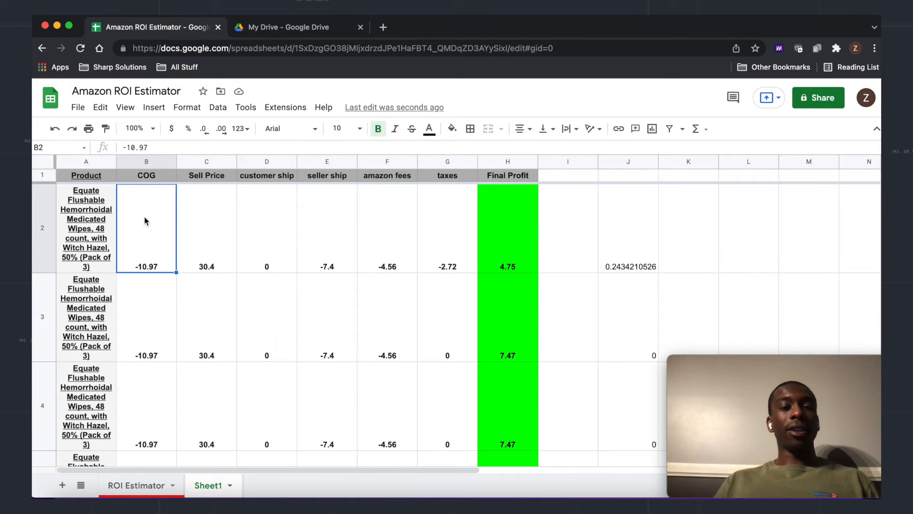
left_click(147, 162)
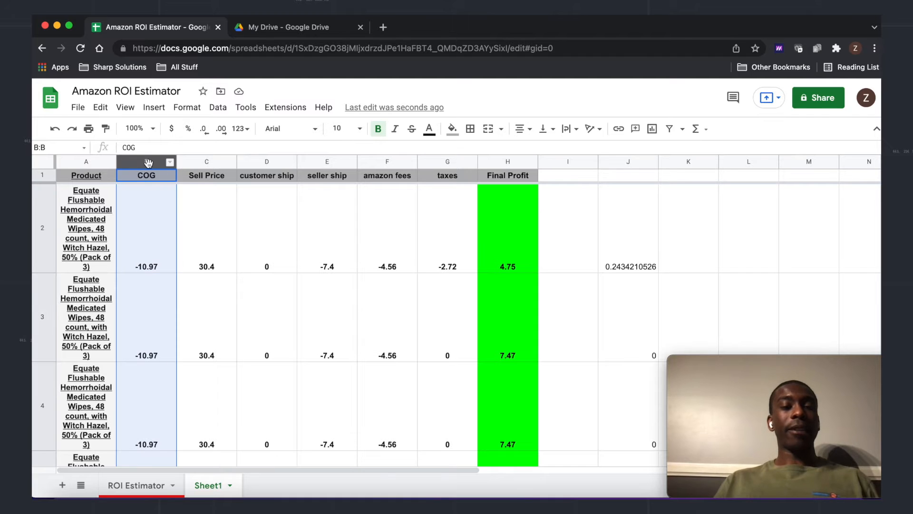
left_click(210, 161)
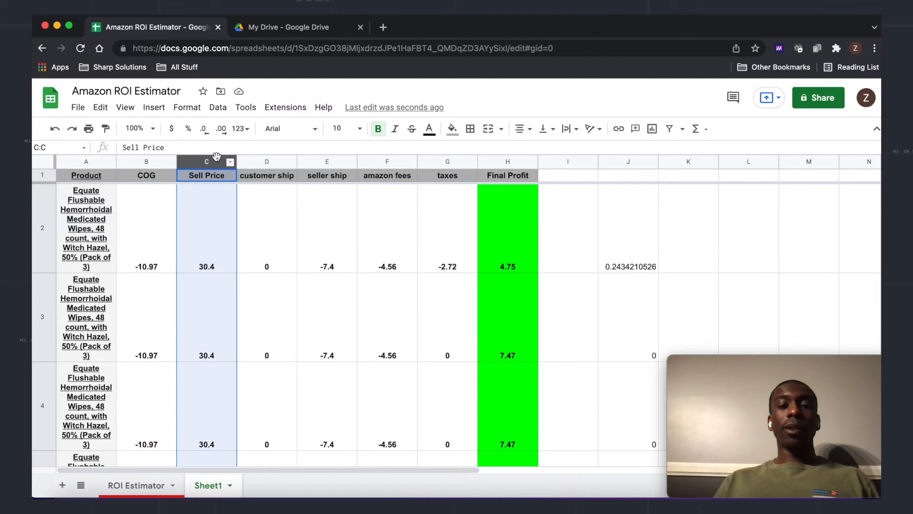
left_click(268, 159)
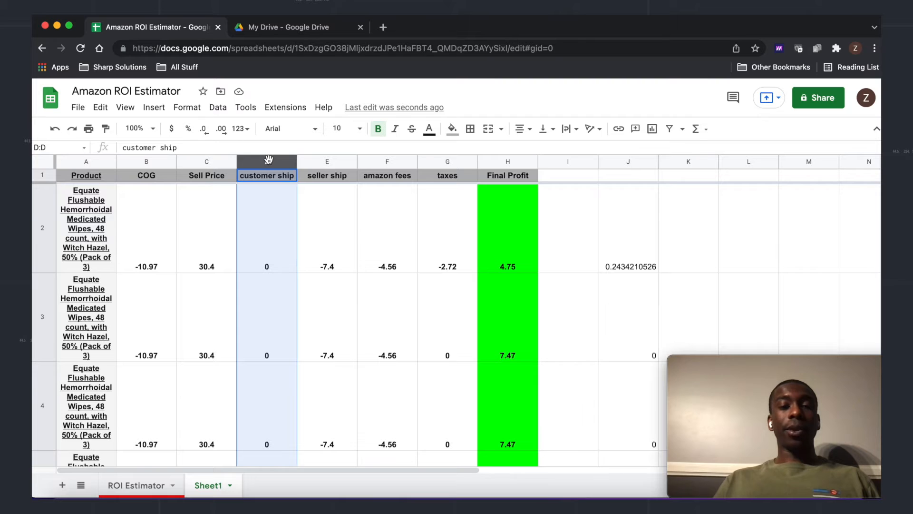
left_click(333, 161)
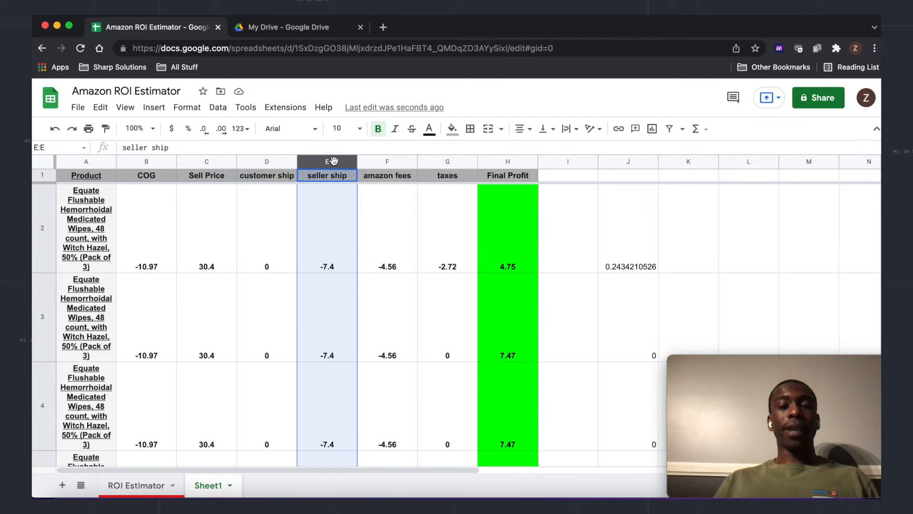
left_click(387, 162)
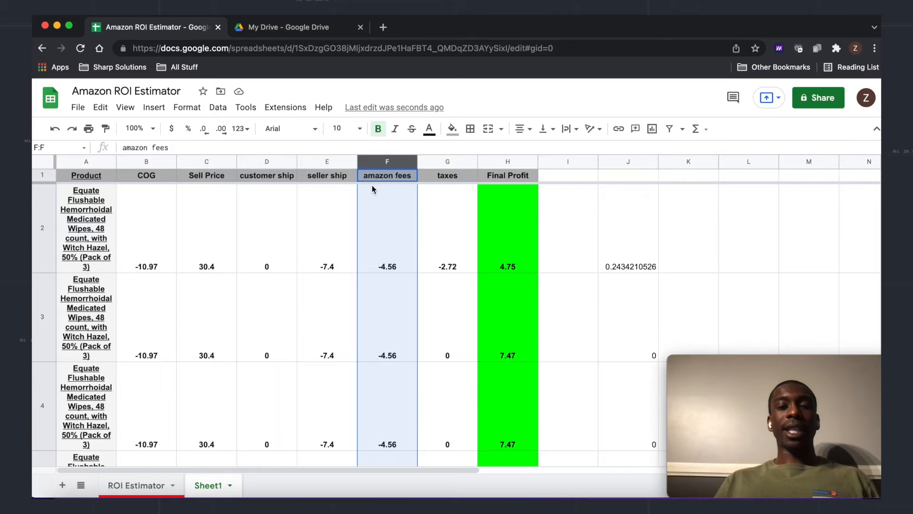
left_click(444, 161)
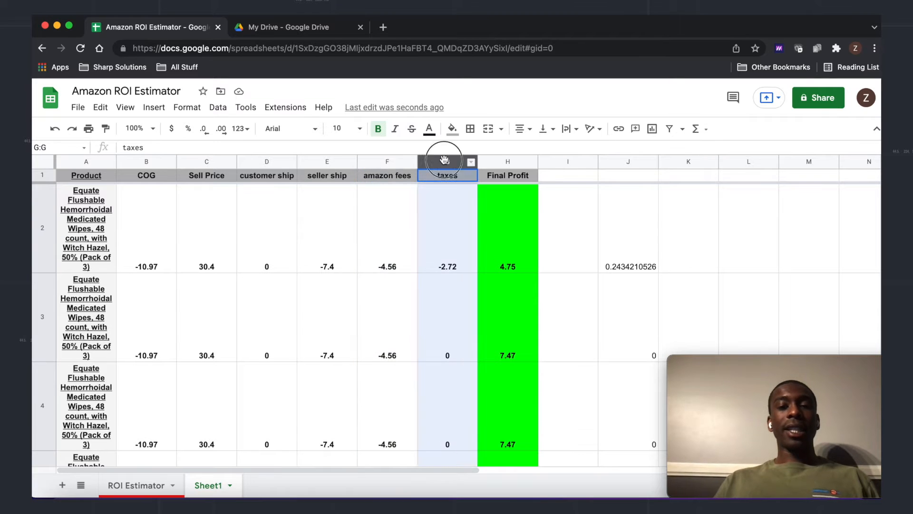
left_click(511, 162)
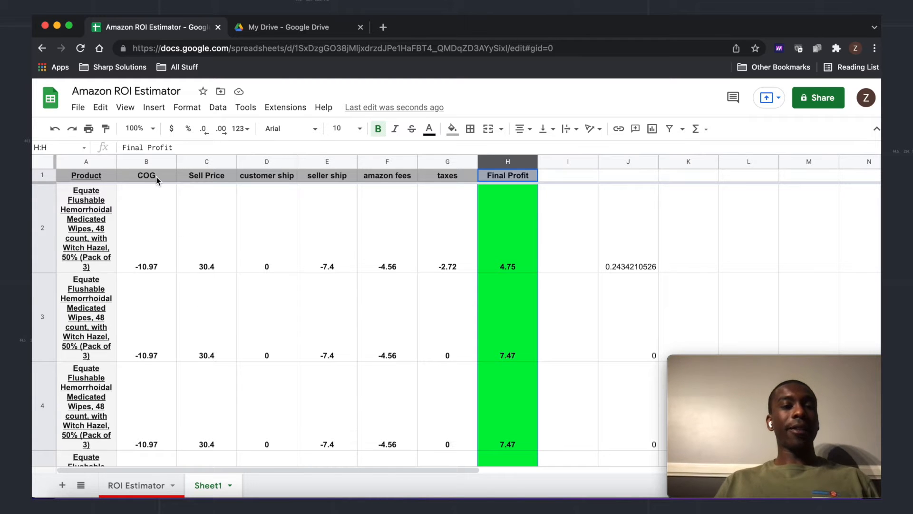
- Add a blank sheet and review the cost, price, fee and profit labels in column A of the ROI Estimator sheet
left_click(63, 485)
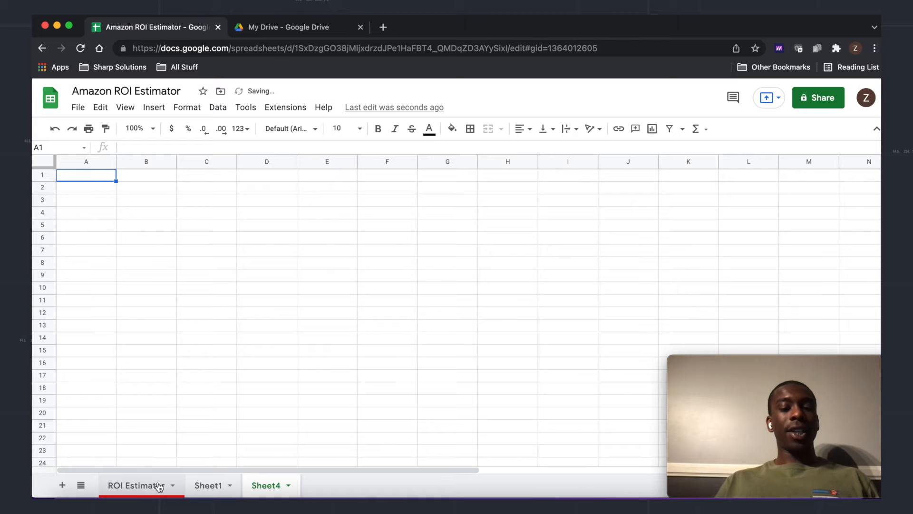
left_click(134, 488)
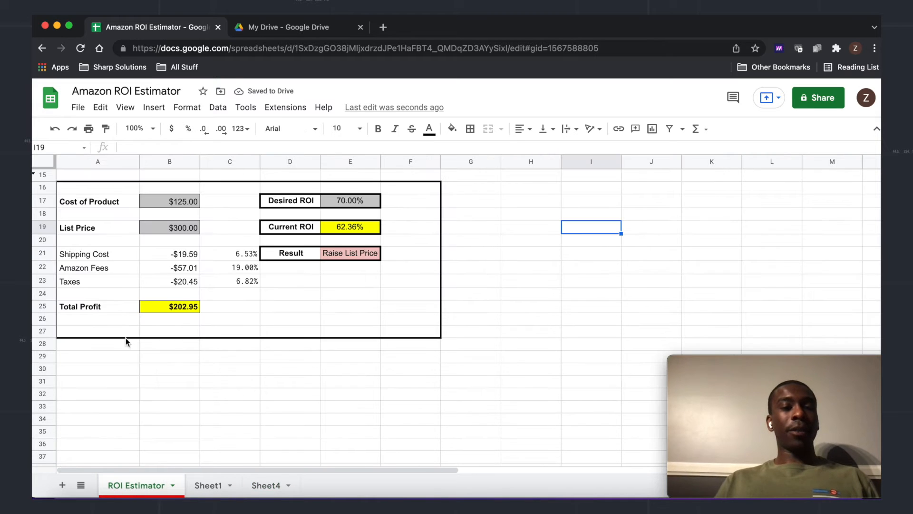
left_click(98, 202)
left_click(92, 227)
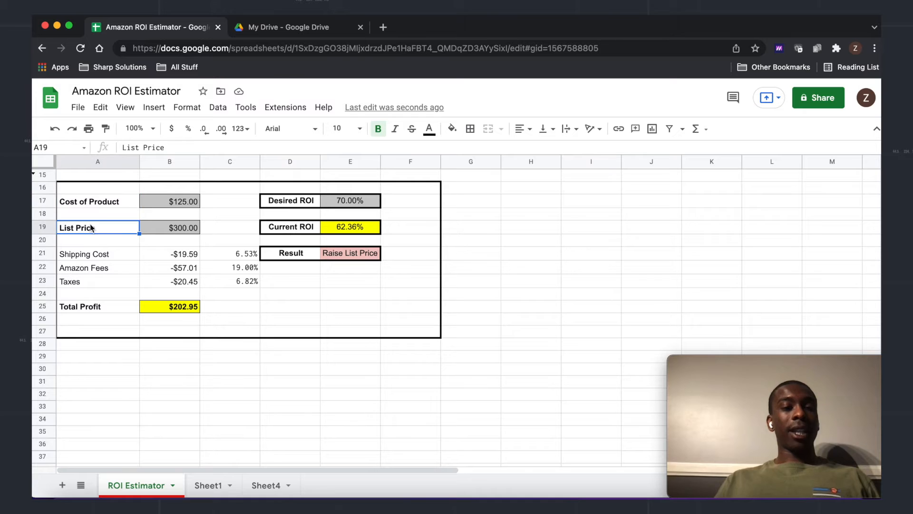
left_click_drag(93, 254, 96, 286)
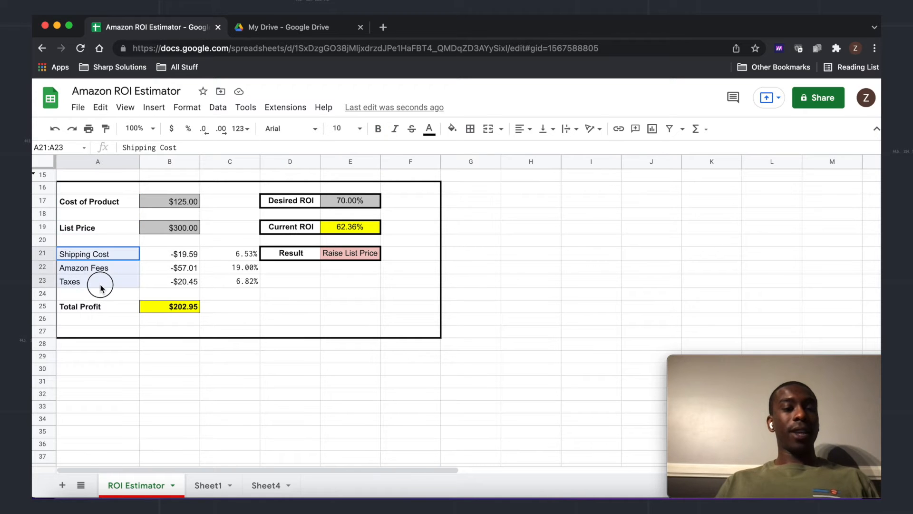
left_click(95, 306)
- Enter the label "Cost of Product" in cell A3 of the new blank sheet
left_click(279, 487)
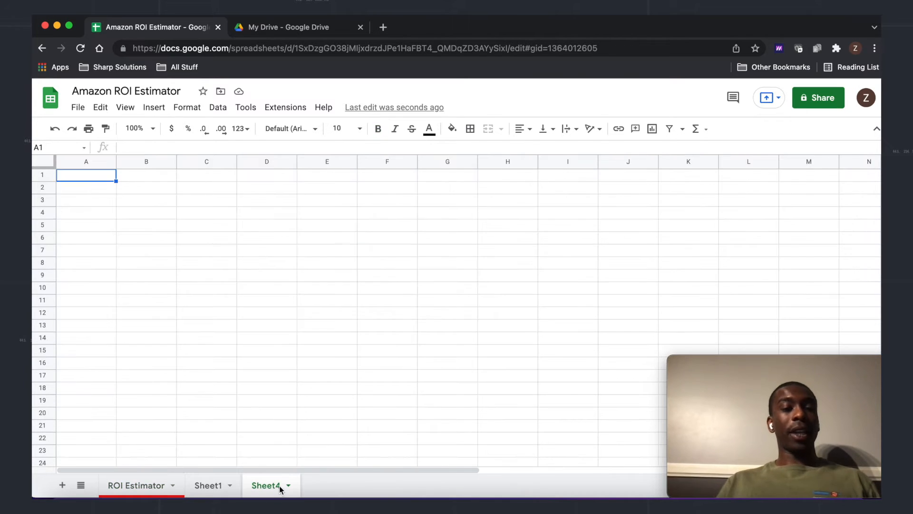
left_click(75, 192)
left_click(76, 201)
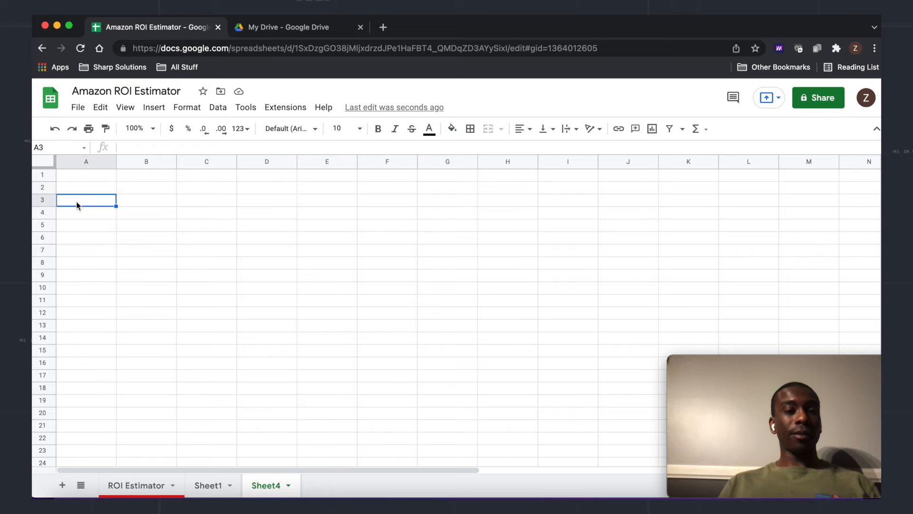
type("Cost o")
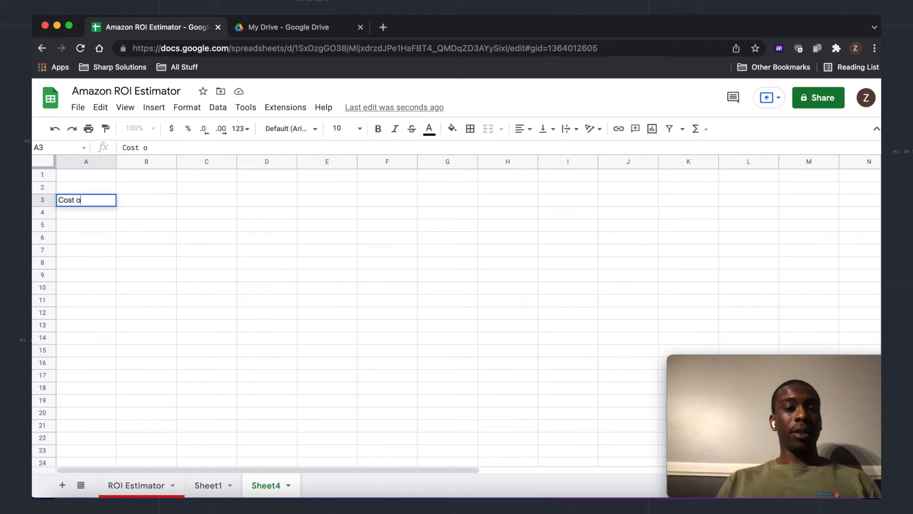
type("f Product")
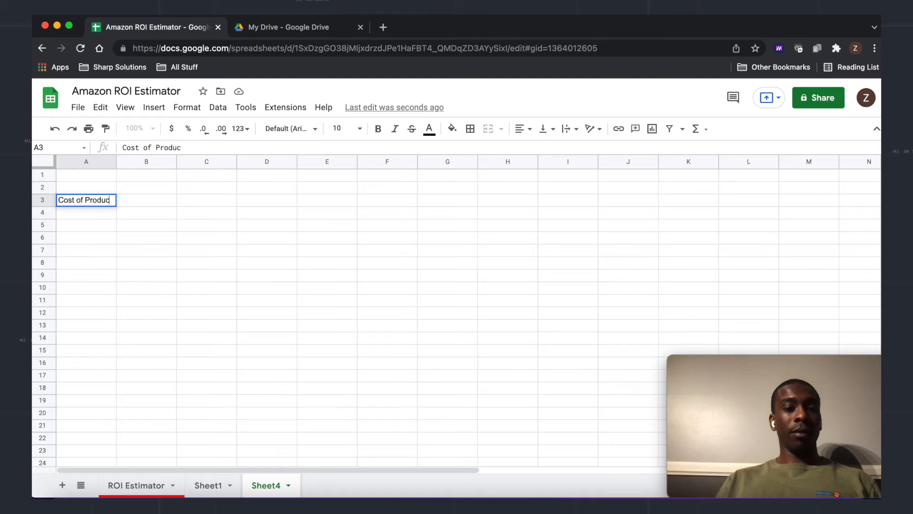
key("Return")
- Enter the label "Listing Price" in cell A5
left_click(72, 225)
type("Listing PRi")
key("BackSpace")
key("BackSpace")
type("rice")
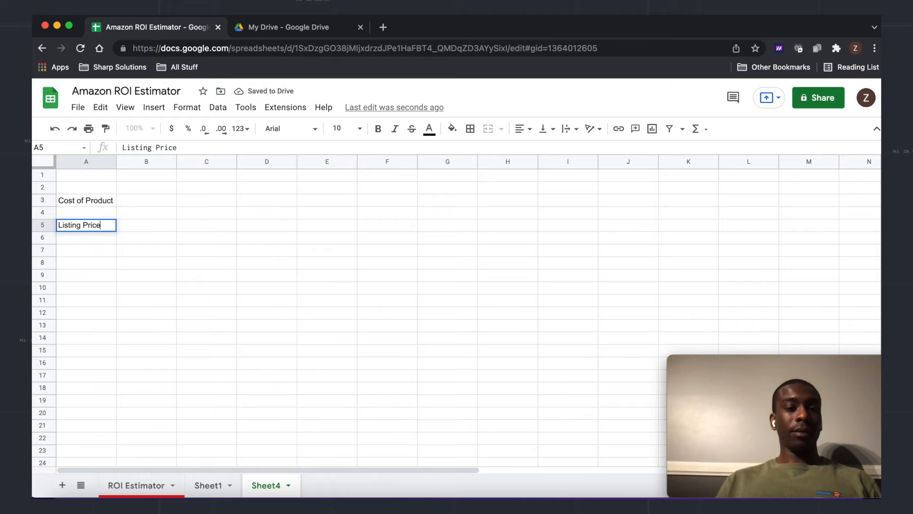
- Enter the labels "Shipping", "Amazon Fees" and "Taxes" in cells A7 to A9
left_click(68, 250)
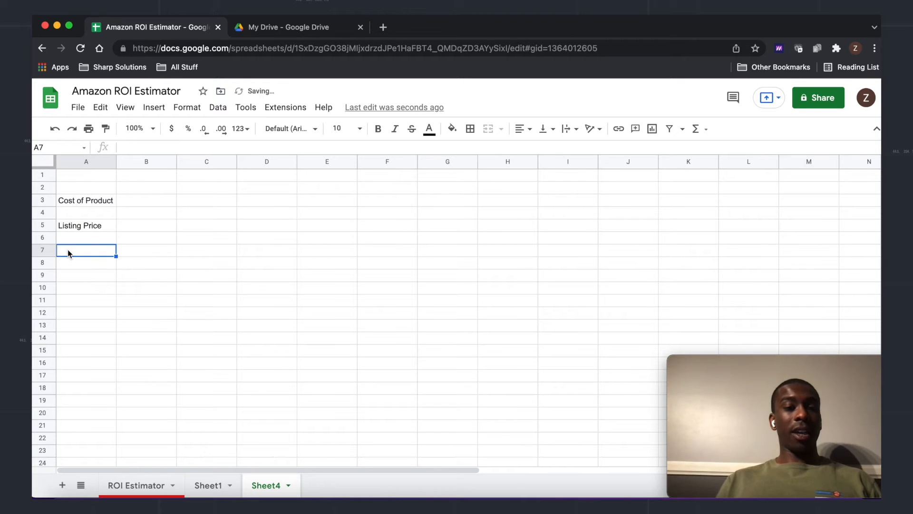
type("Shipping")
key("Return")
type("Ama")
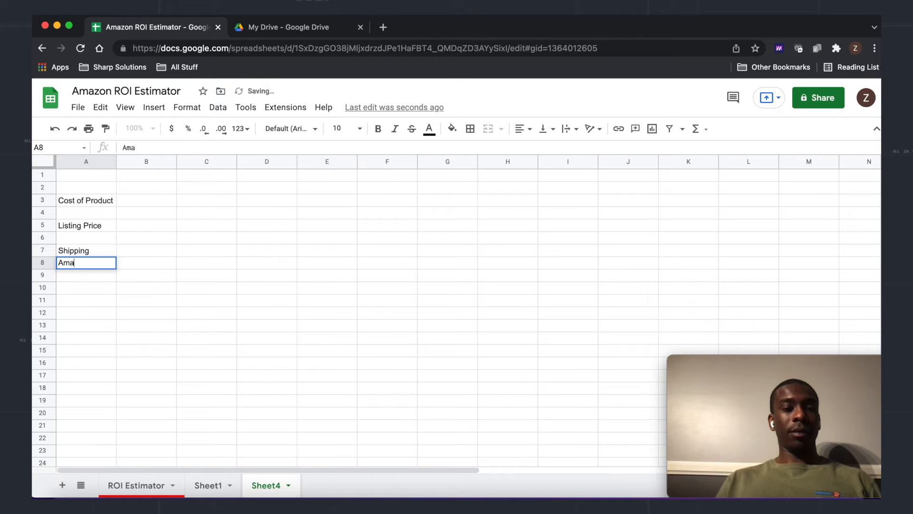
type("zon Fees")
key("Return")
type("TRa")
type("axes")
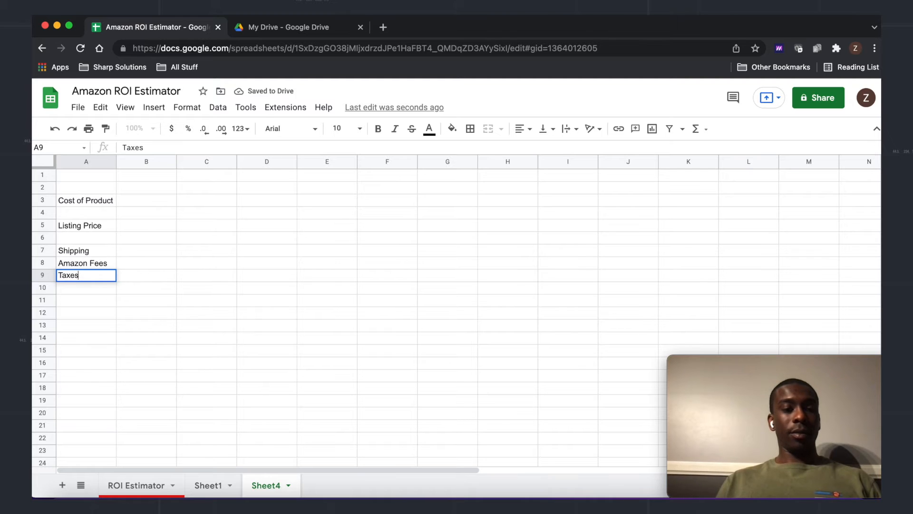
key("Return")
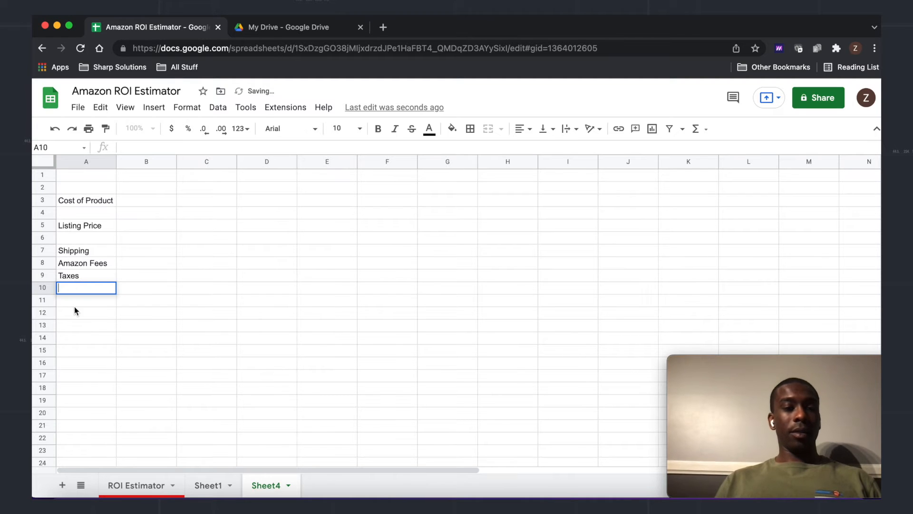
- Enter the label "Total Profit" in cell A11
left_click(74, 301)
type("Total Profit")
key("Return")
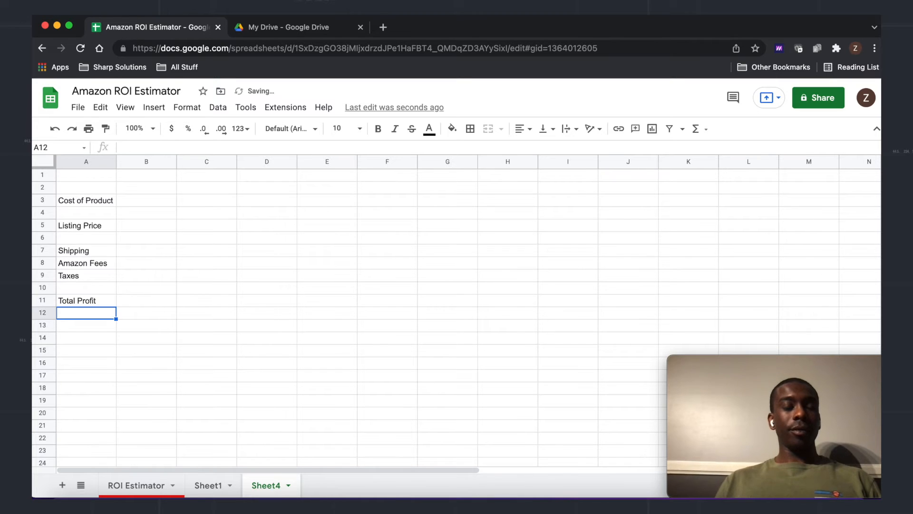
- Fill the Cost of Product and Listing Price input cells, B3 and B5, with light gray
left_click(192, 329)
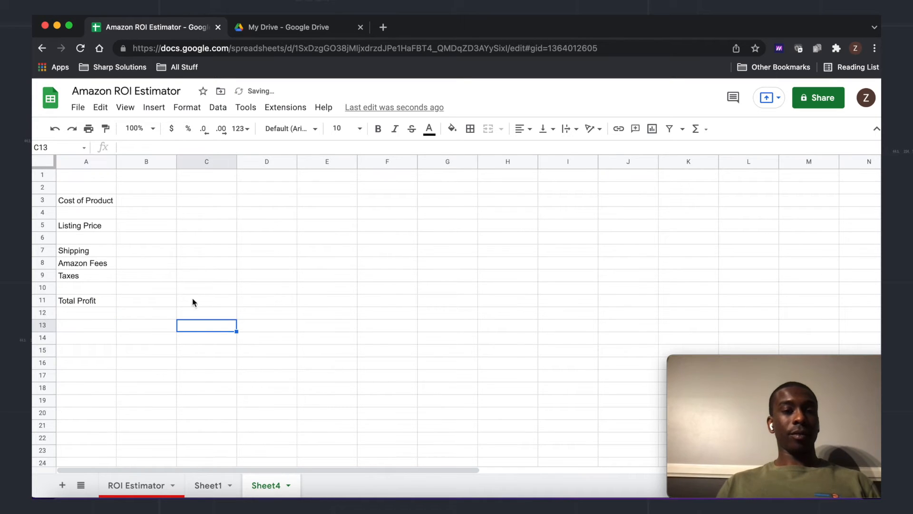
left_click(198, 201)
left_click(147, 203)
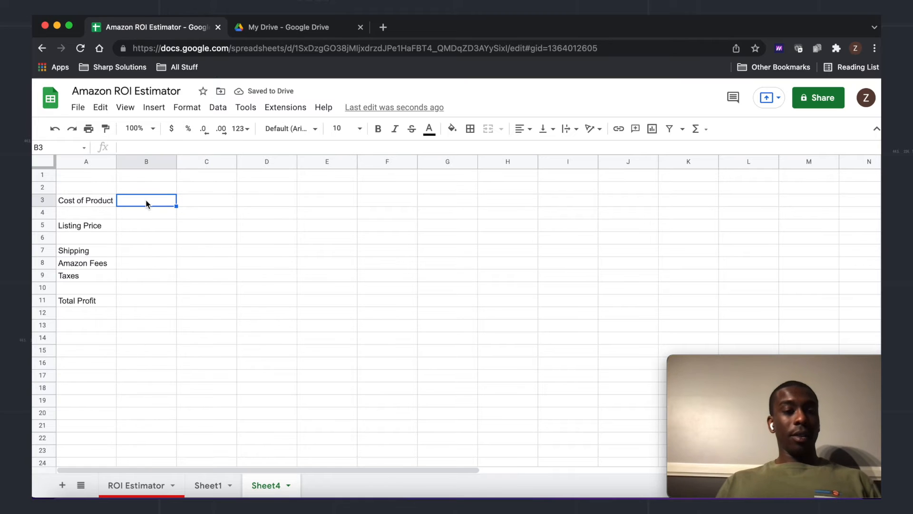
left_click(135, 224, "super")
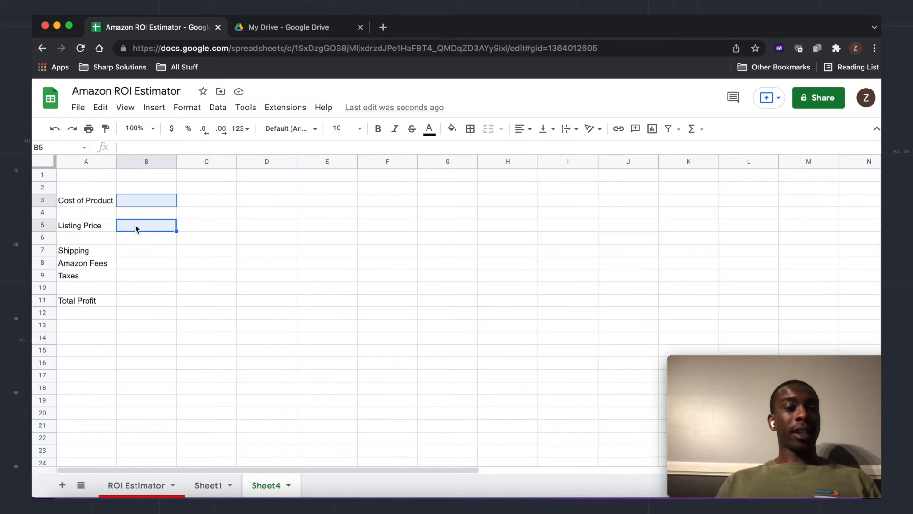
left_click(452, 128)
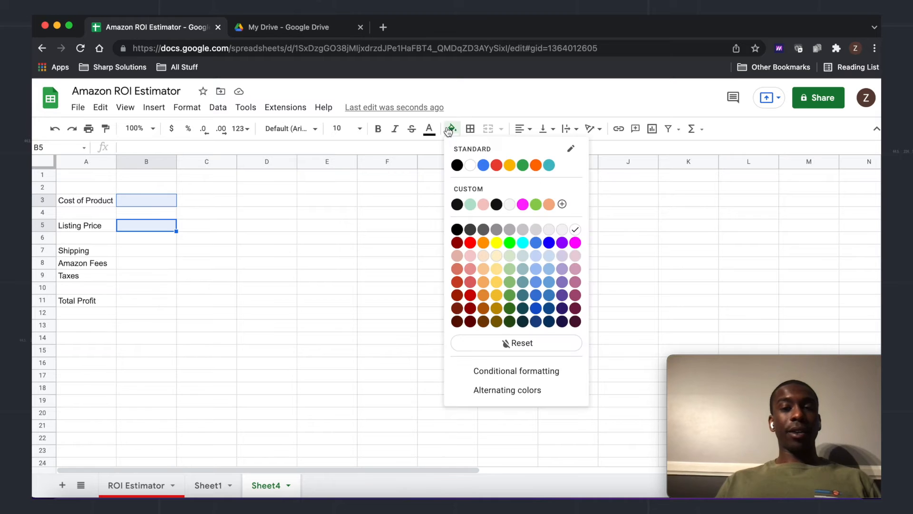
left_click(534, 232)
left_click(222, 266)
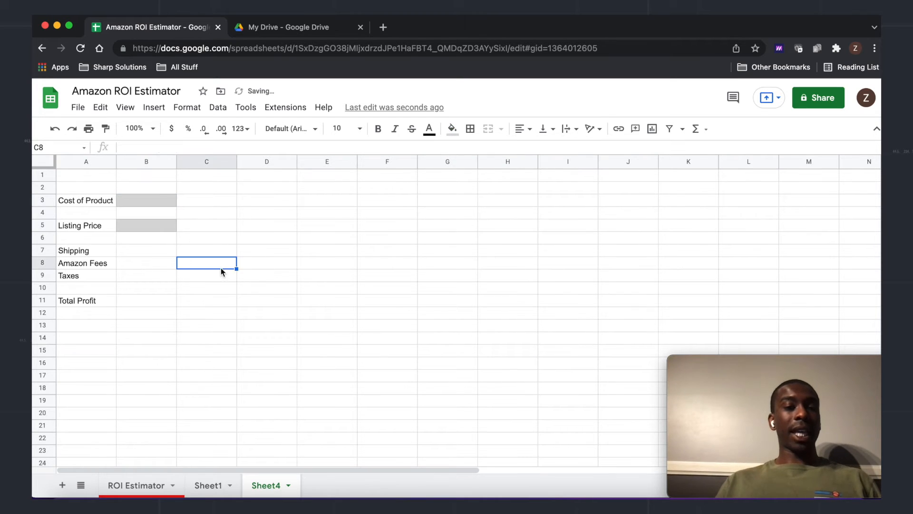
- Apply a thin solid outer border to the gray input cells B3 and B5
left_click(150, 199)
left_click(141, 224)
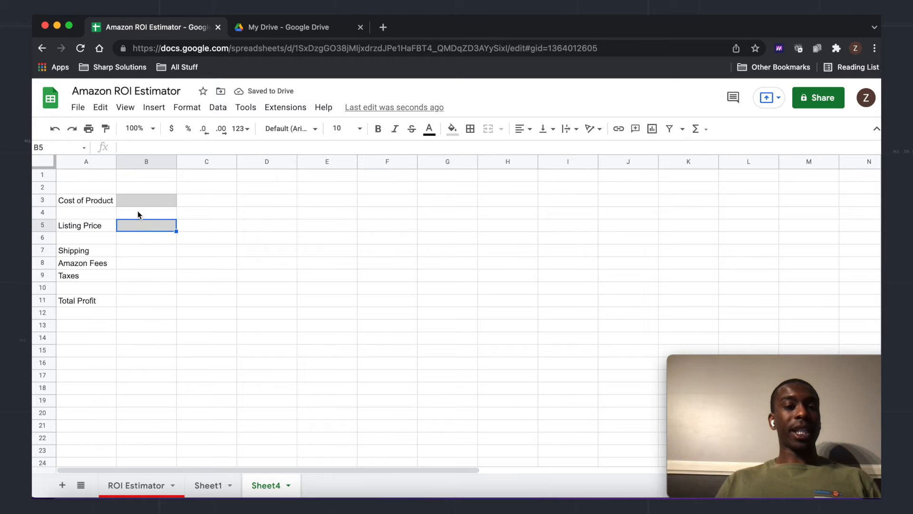
left_click(135, 200)
left_click(141, 228)
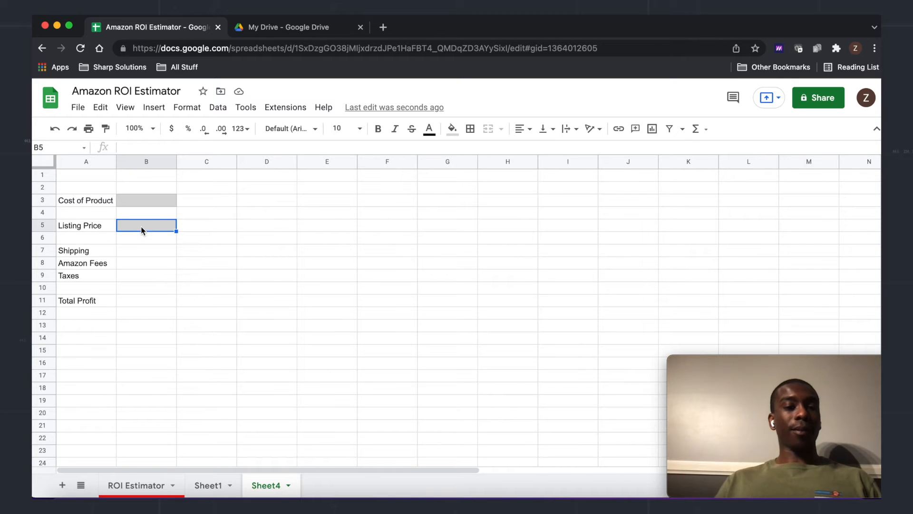
left_click(145, 199, "super")
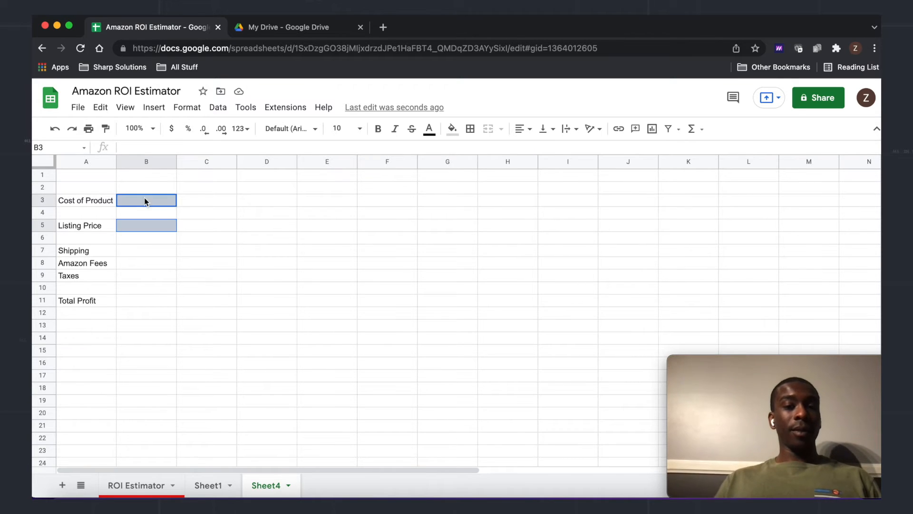
left_click(471, 129)
left_click(562, 169)
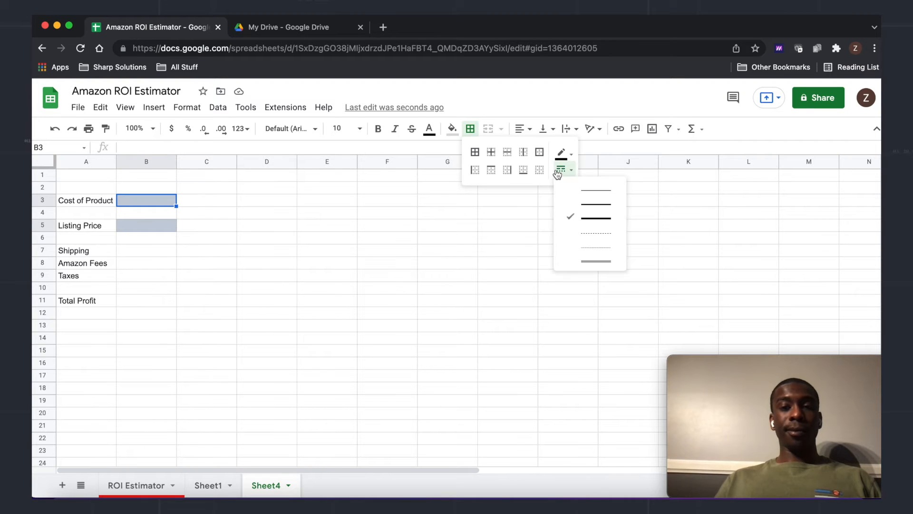
left_click(581, 191)
left_click(540, 152)
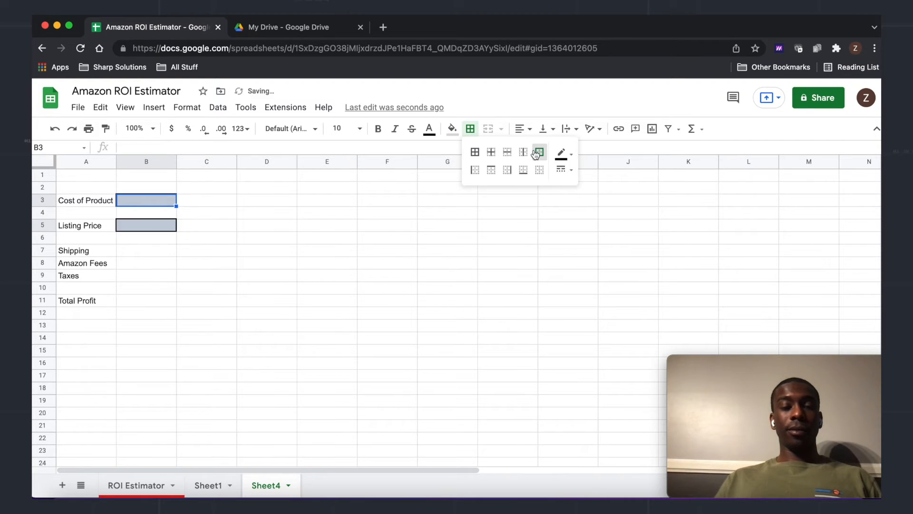
left_click(281, 267)
left_click(158, 261)
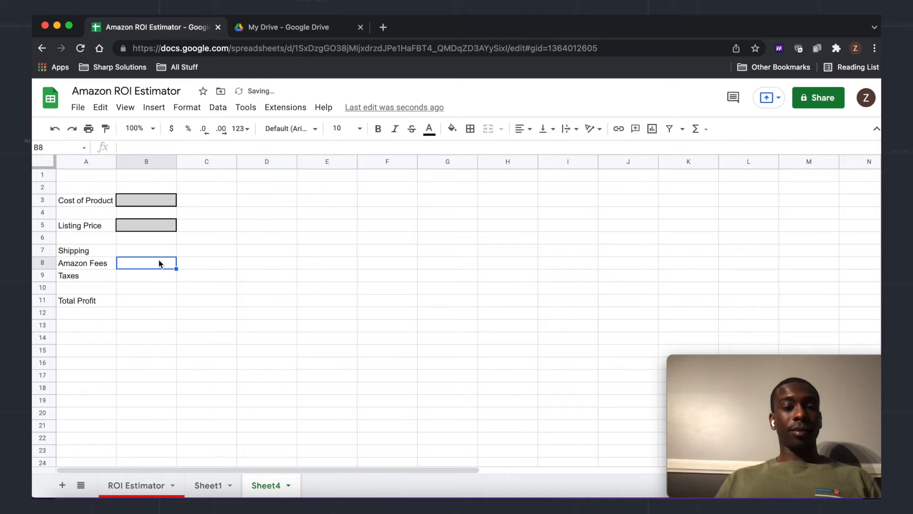
- Fill the Total Profit result cell, B11, with yellow and apply a thick solid outer border to it
left_click(141, 299)
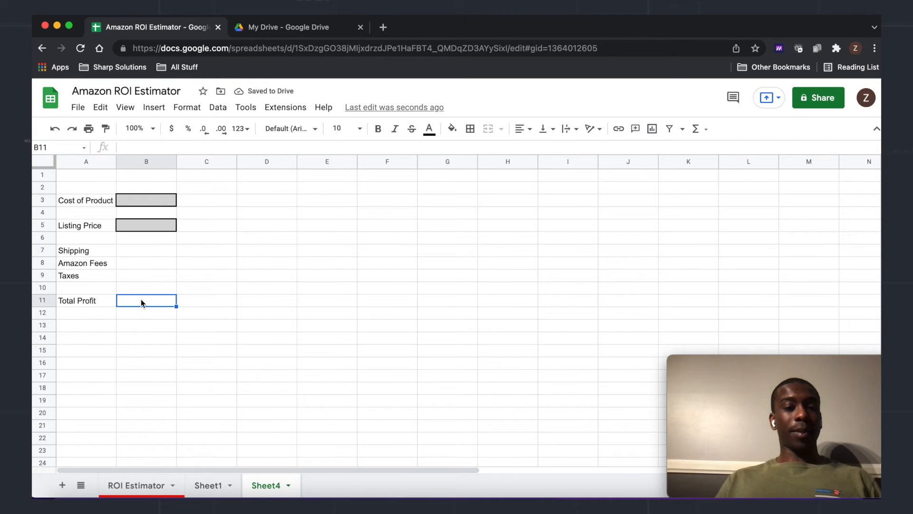
left_click(453, 131)
left_click(498, 243)
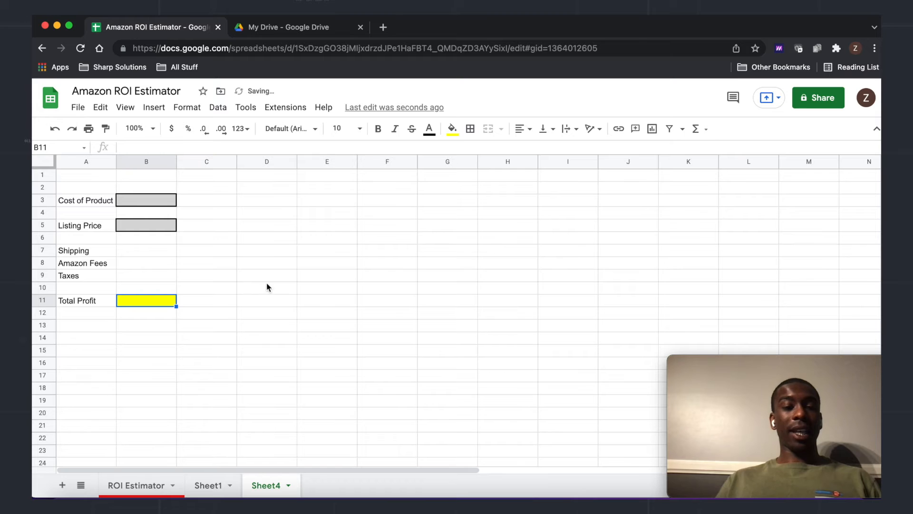
left_click(470, 129)
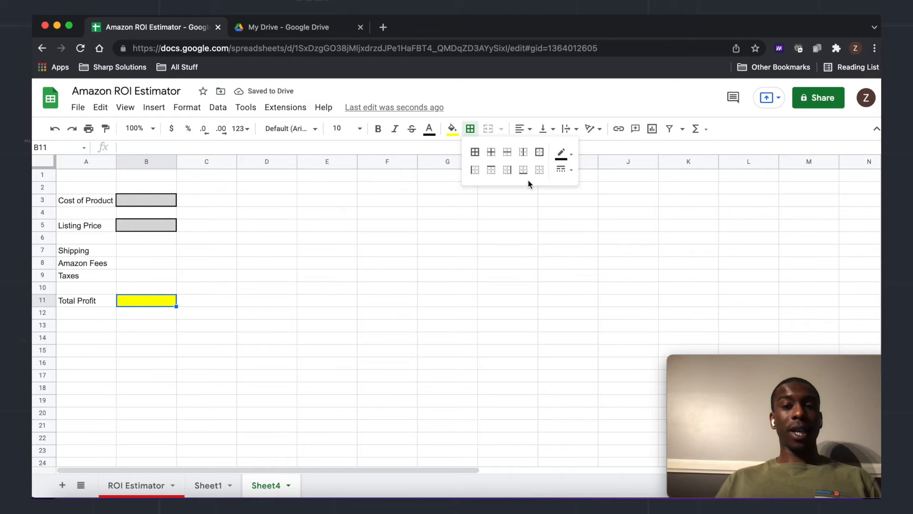
left_click(564, 170)
left_click(575, 218)
left_click(539, 151)
left_click(272, 290)
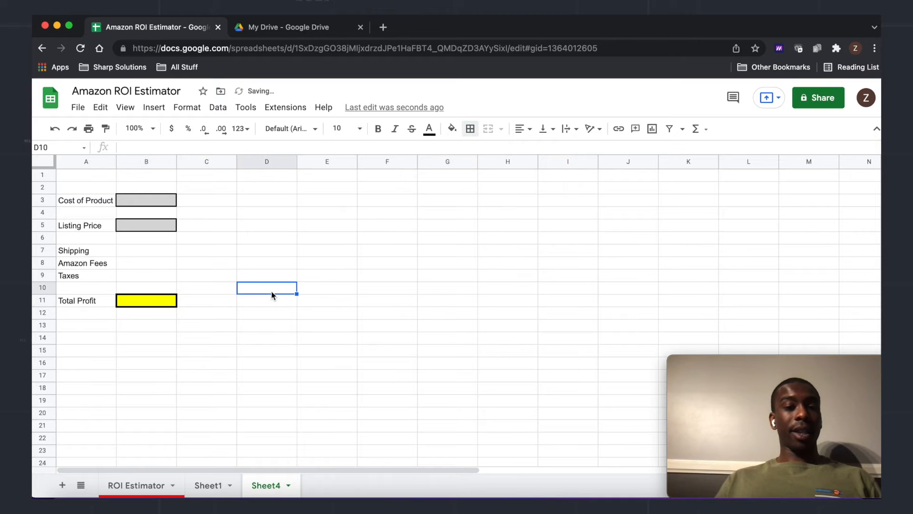
left_click(163, 366)
- Enter the label "Desired ROI" in cell D3, following the label layout on the finished ROI Estimator sheet
left_click(270, 200)
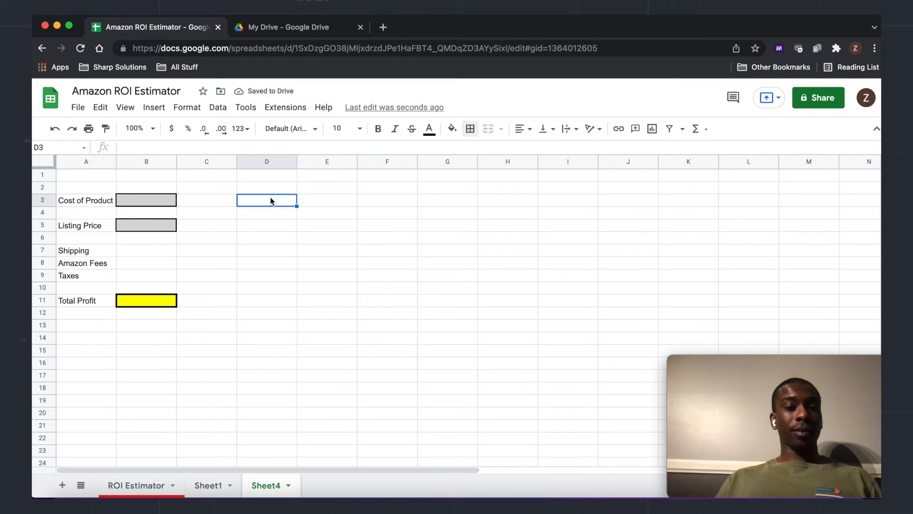
left_click(145, 486)
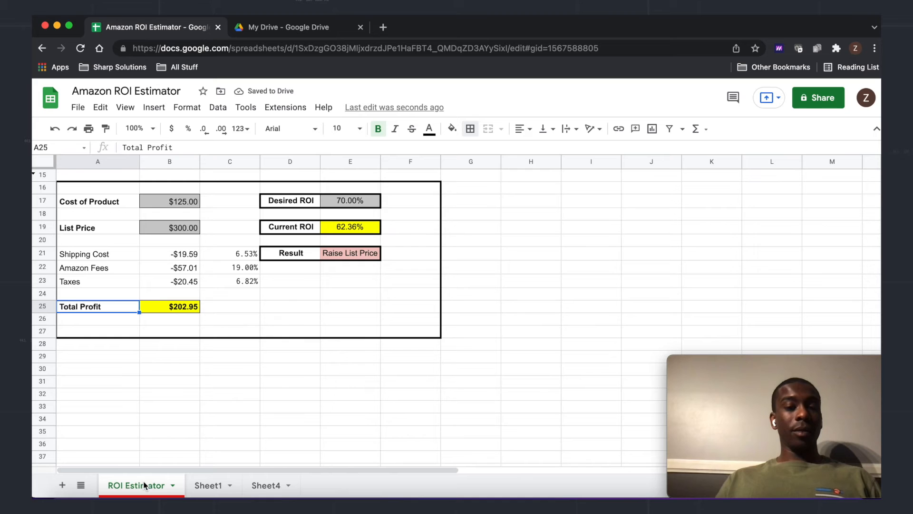
left_click(283, 209)
left_click(296, 227)
left_click(294, 254)
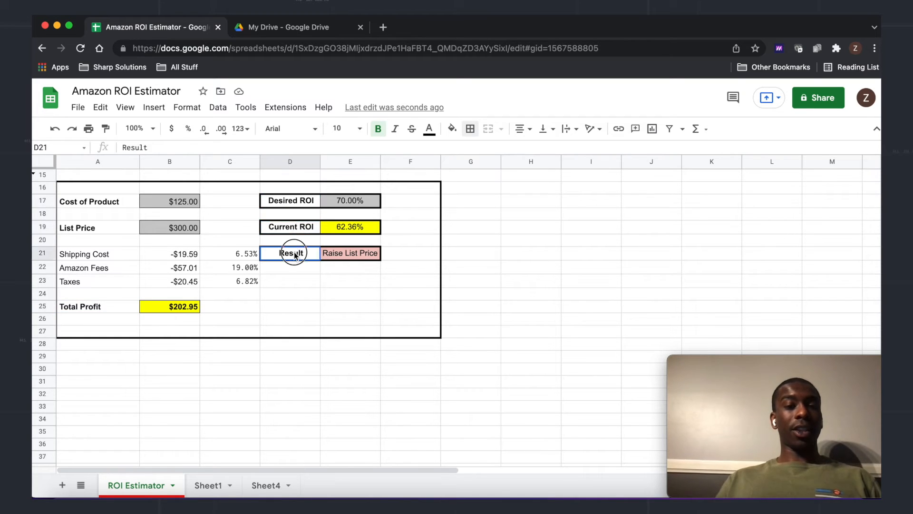
left_click(265, 485)
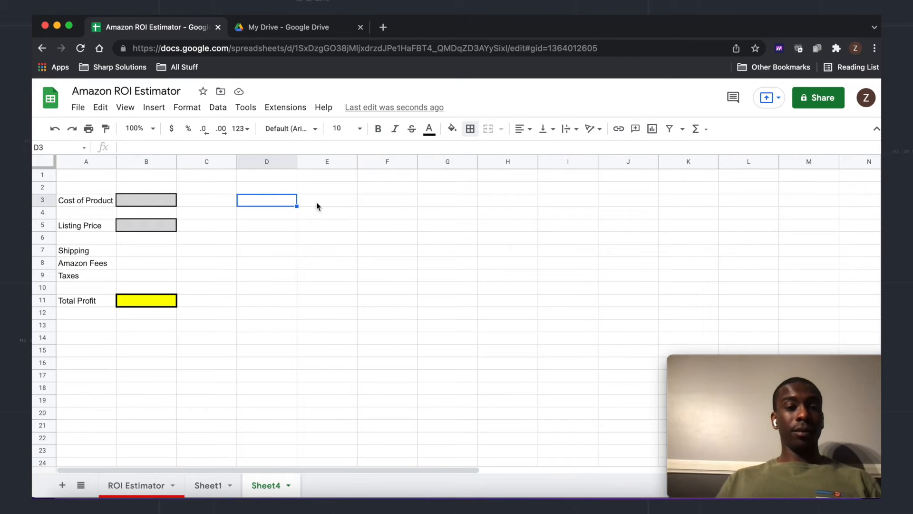
type("Desire")
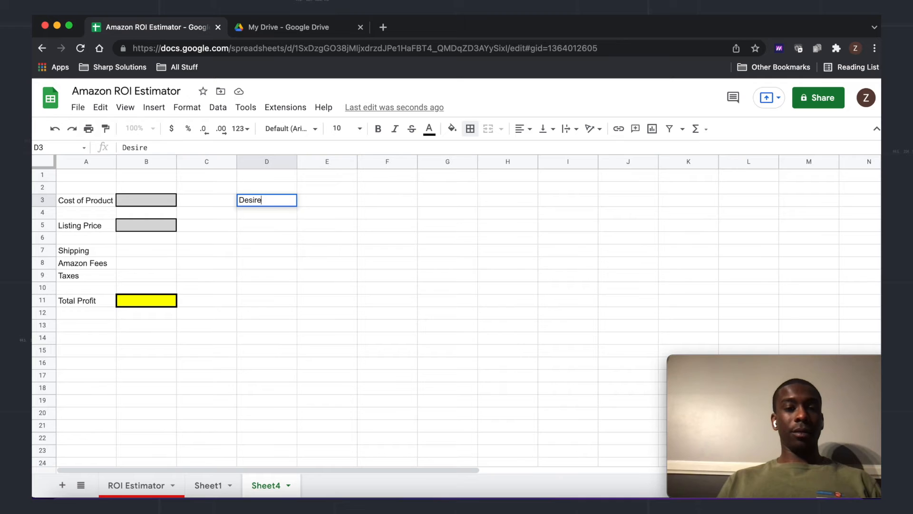
type("d ROI")
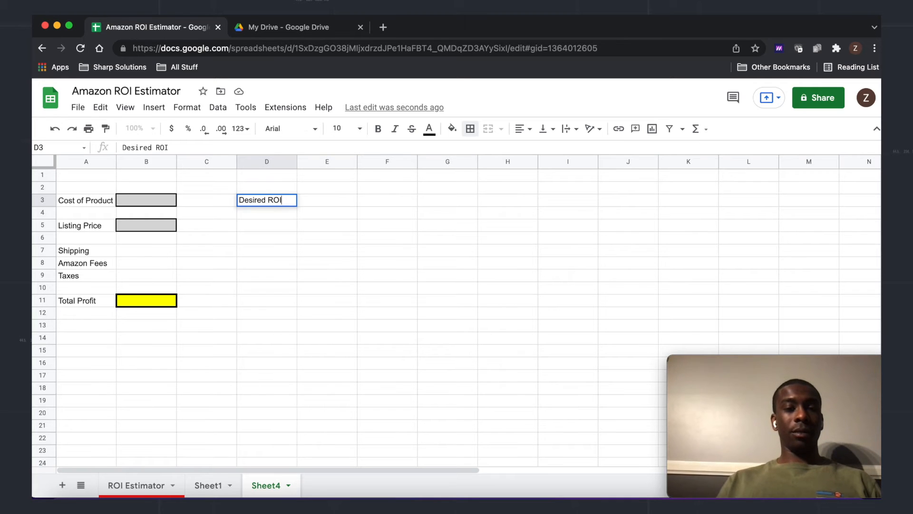
- Enter the labels "Current ROI" in cell D5 and "Result" in cell D7
left_click(284, 226)
type("Current ROI")
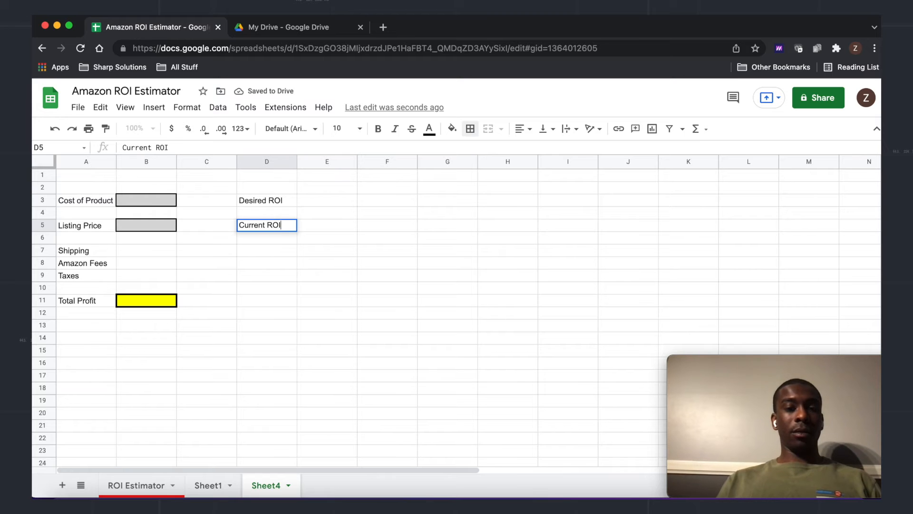
left_click(278, 251)
type("Result")
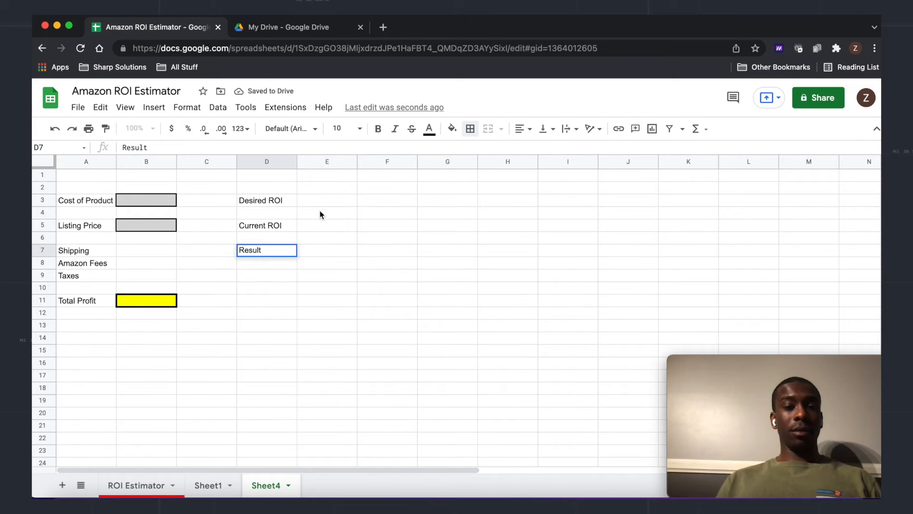
left_click(283, 287)
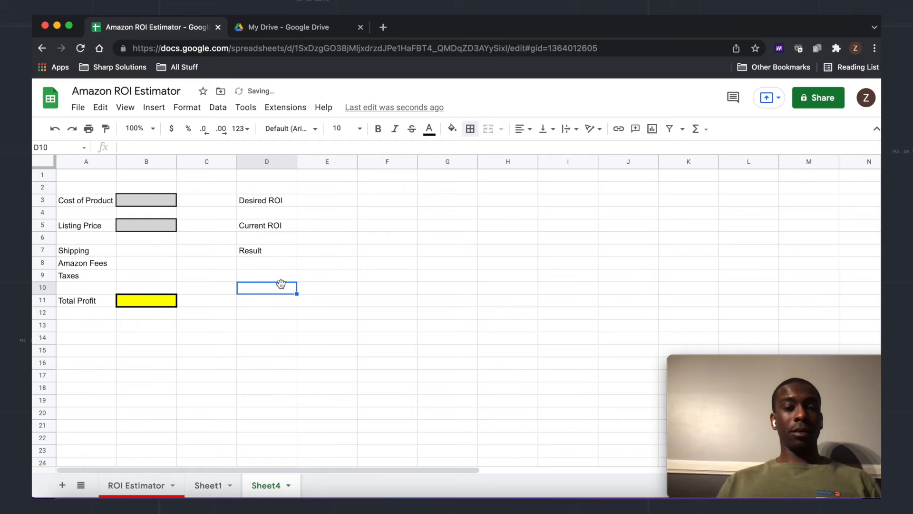
- Center the ranges D3:E3, D5:E5 and D7:E7 horizontally and give each a thick solid outer border
mouse_move(280, 199)
left_mouse_down()
mouse_move(306, 199)
mouse_move(321, 230)
mouse_move(305, 247)
left_mouse_up()
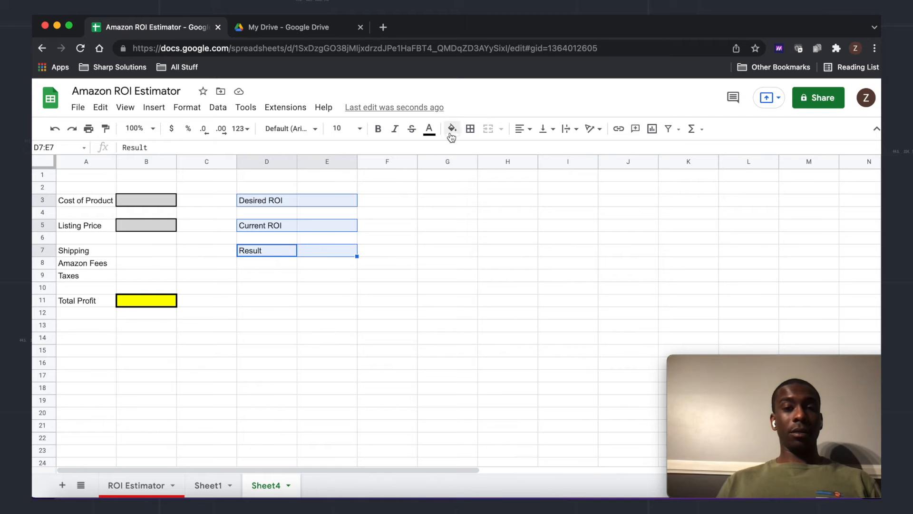
left_click(524, 136)
left_click(535, 148)
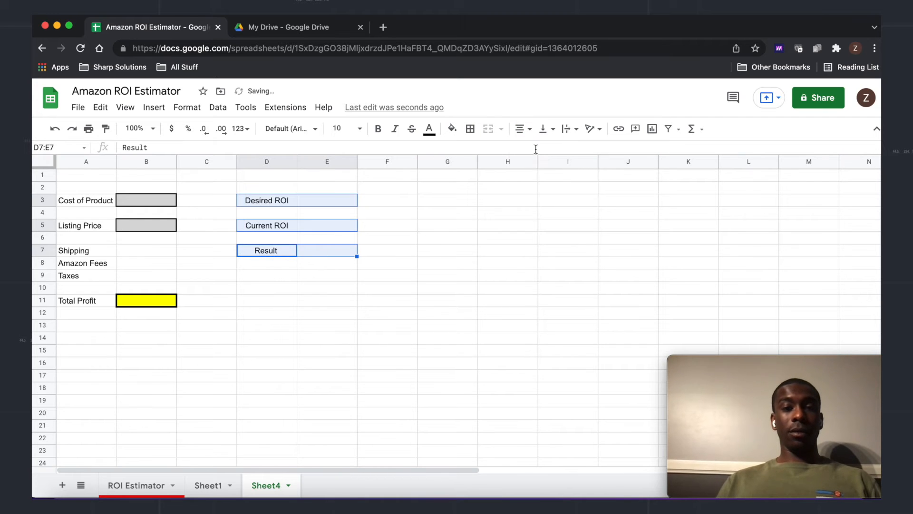
left_click(471, 129)
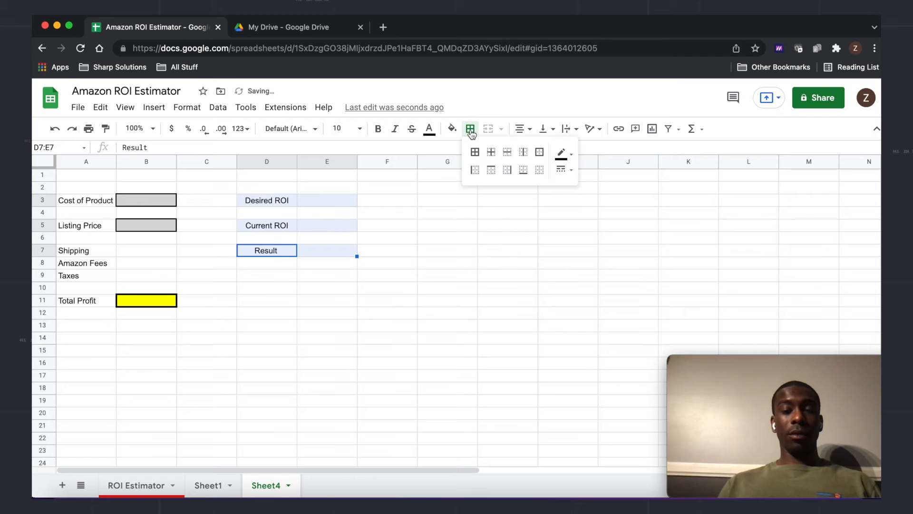
left_click(564, 169)
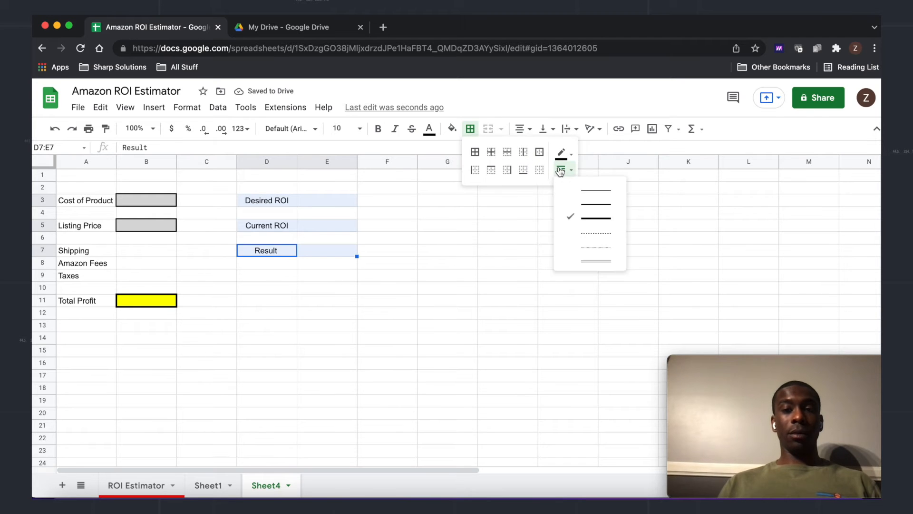
left_click(538, 153)
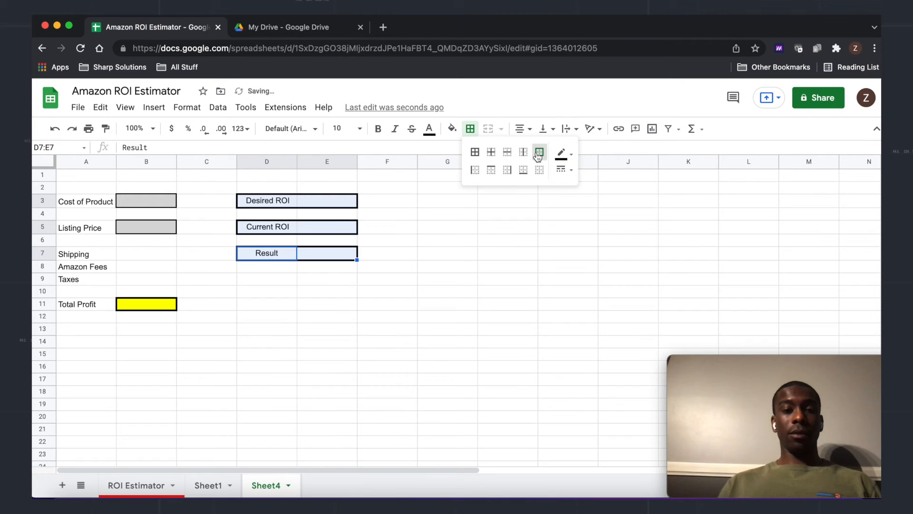
left_click(435, 278)
left_click(318, 254)
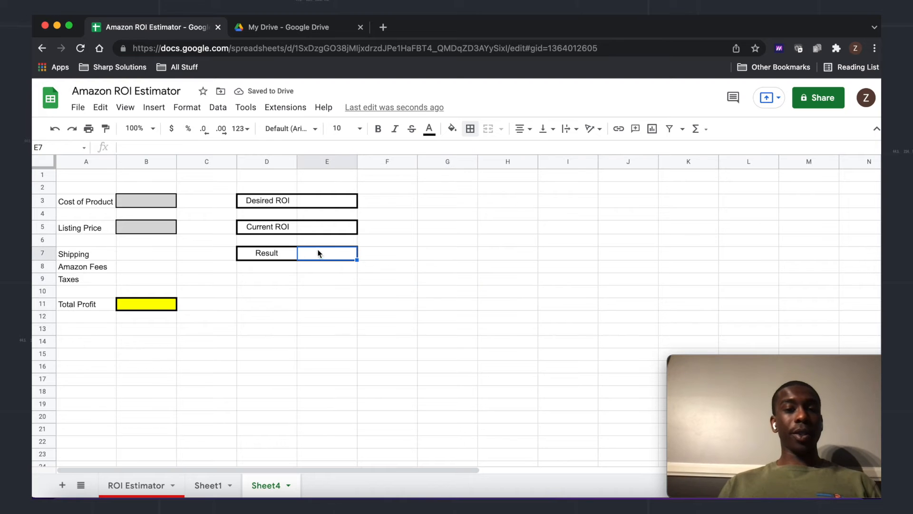
left_click(452, 128)
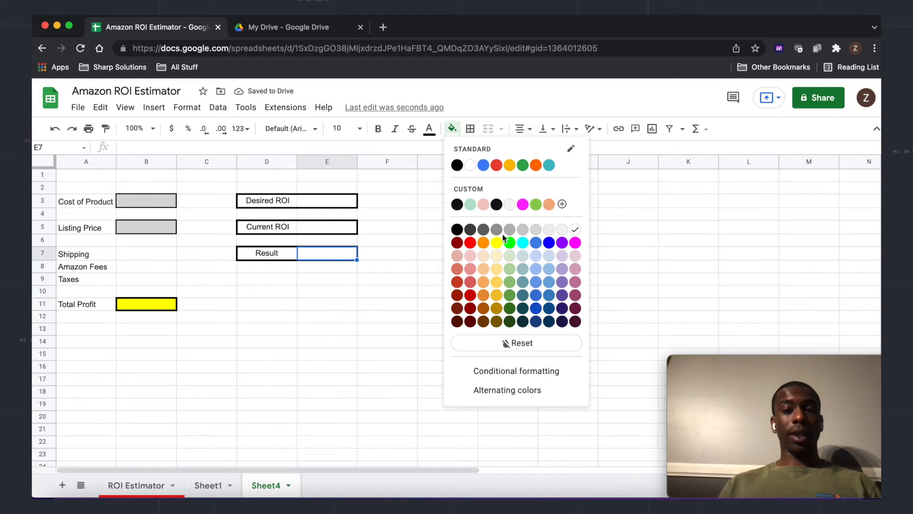
left_click(329, 281)
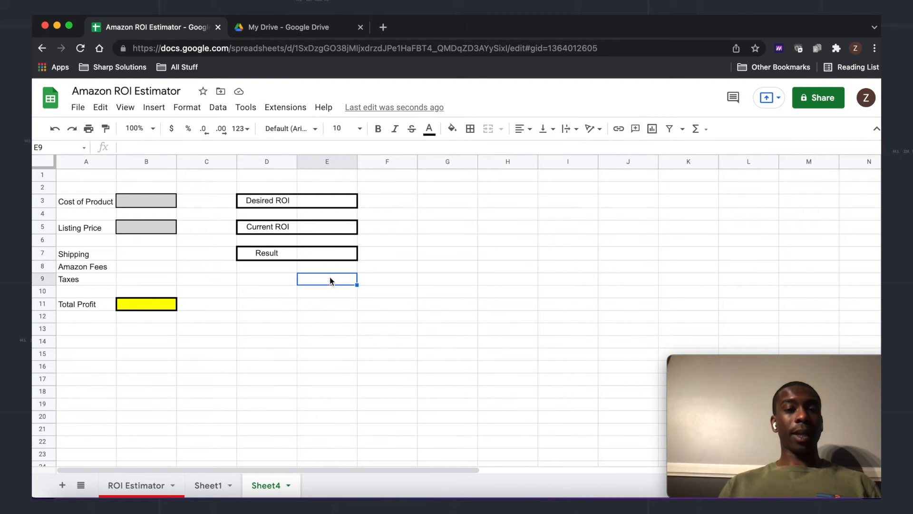
- Fill the Current ROI value cell, E5, with yellow
left_click(327, 228)
left_click(452, 128)
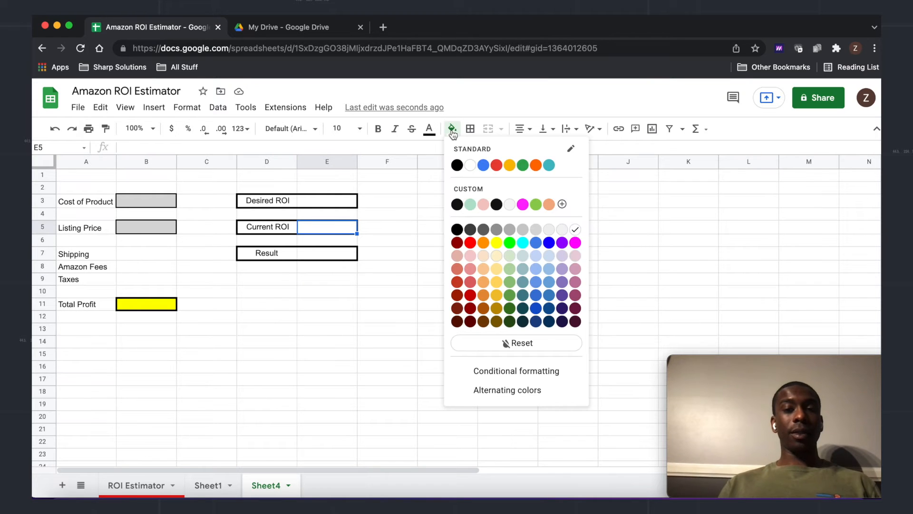
left_click(496, 242)
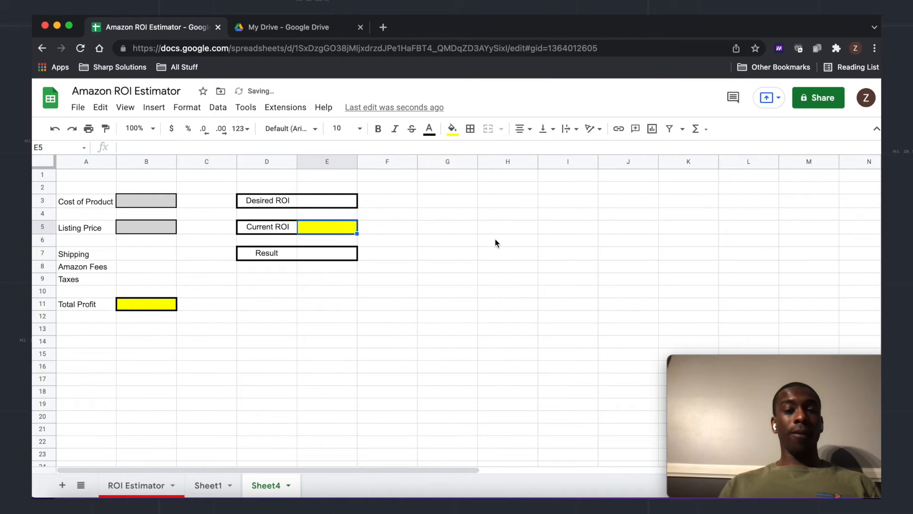
- Fill the Desired ROI input cell, E3, with gray
left_click(322, 203)
left_click(452, 128)
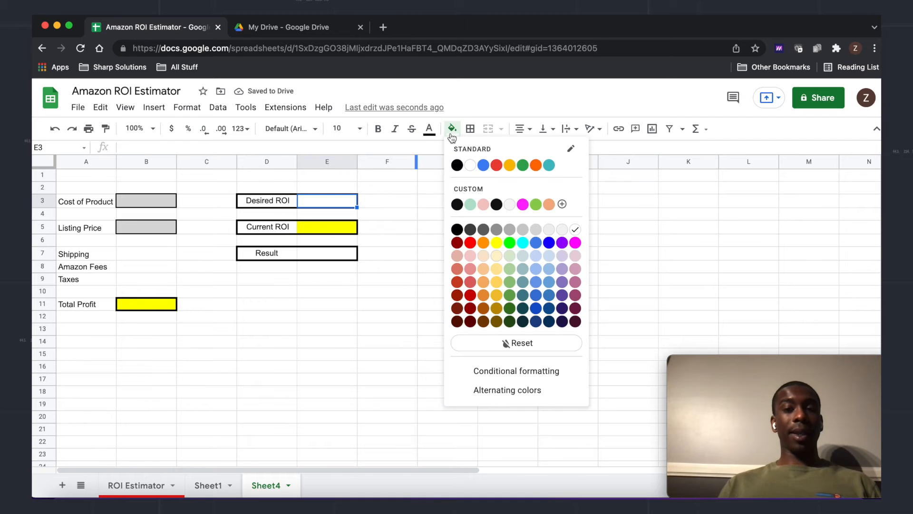
left_click(523, 230)
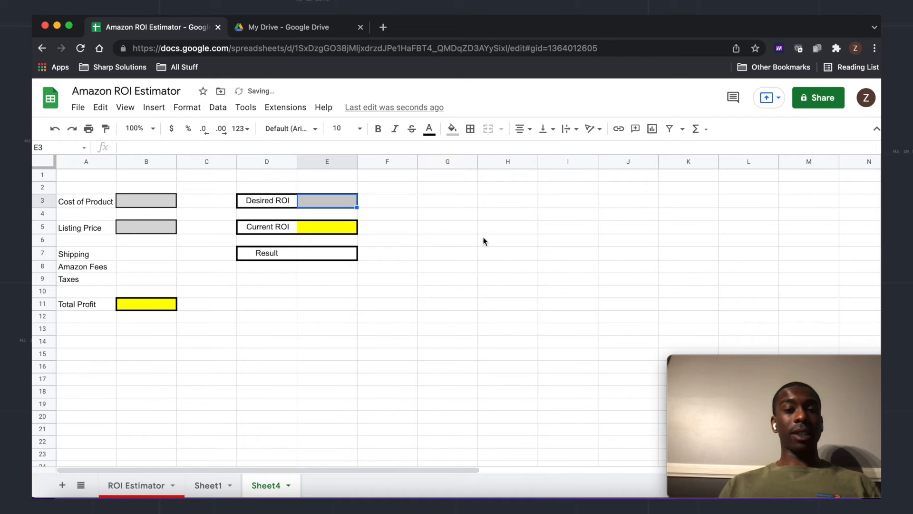
left_click(420, 251)
left_click(285, 304)
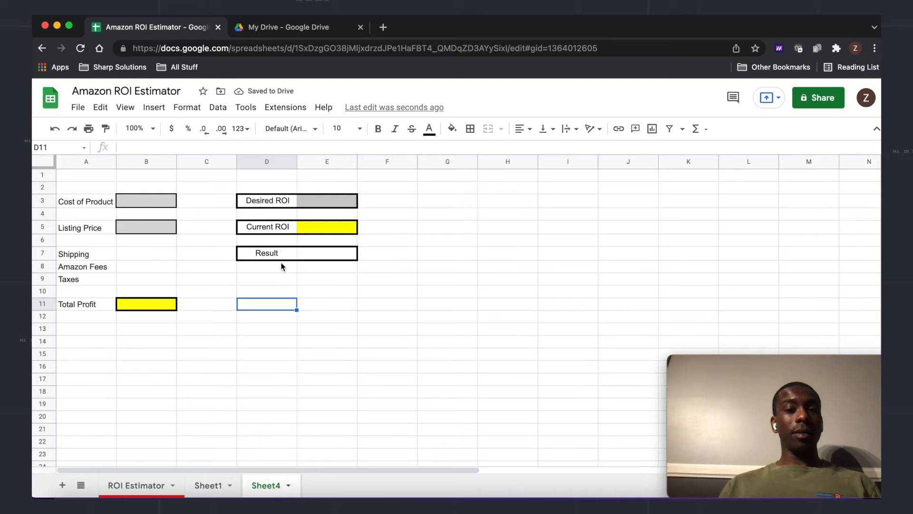
- Check the fill shade of Cost of Product cell B3 and apply the same light gray to Desired ROI cell E3
left_click(153, 204)
left_click(451, 129)
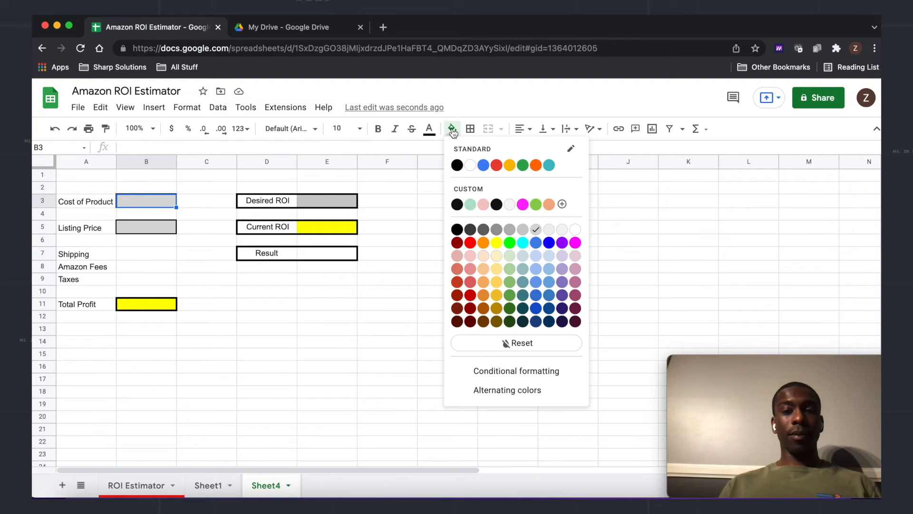
left_click(435, 215)
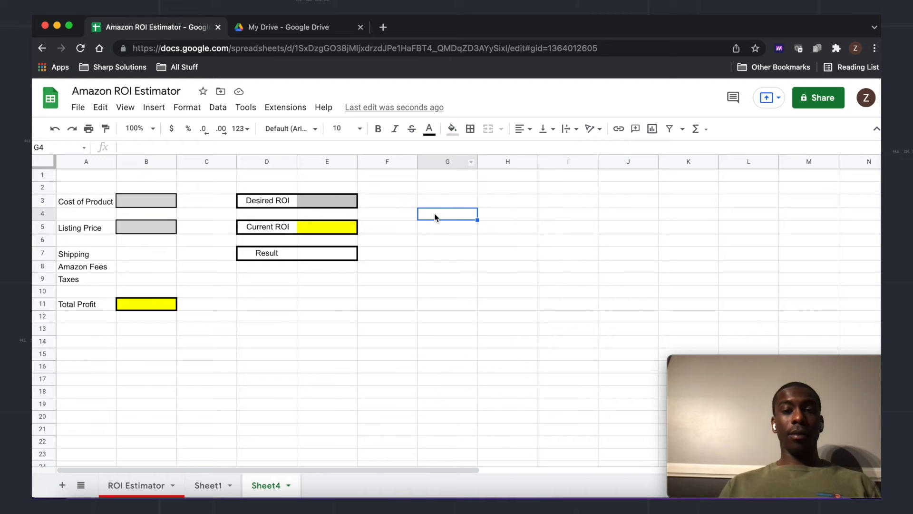
left_click(349, 203)
left_click(452, 129)
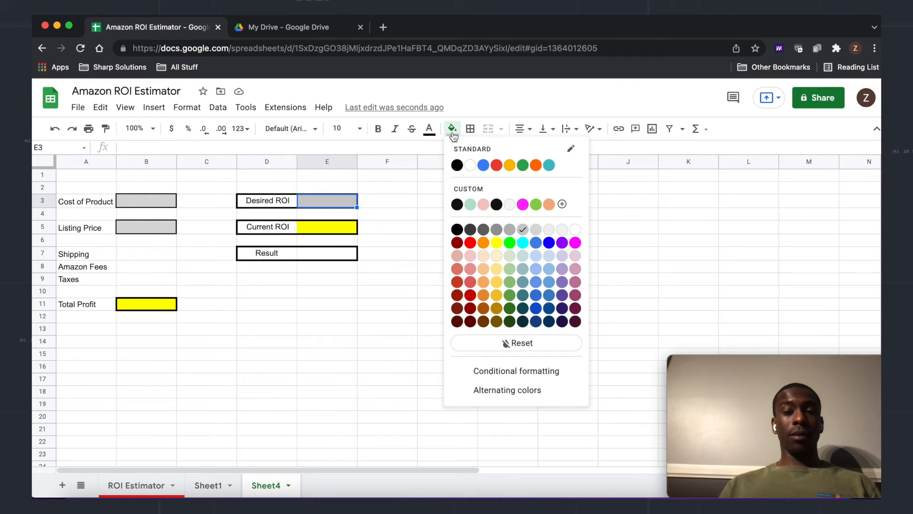
left_click(536, 230)
left_click(406, 266)
left_click(304, 329)
left_click(304, 253)
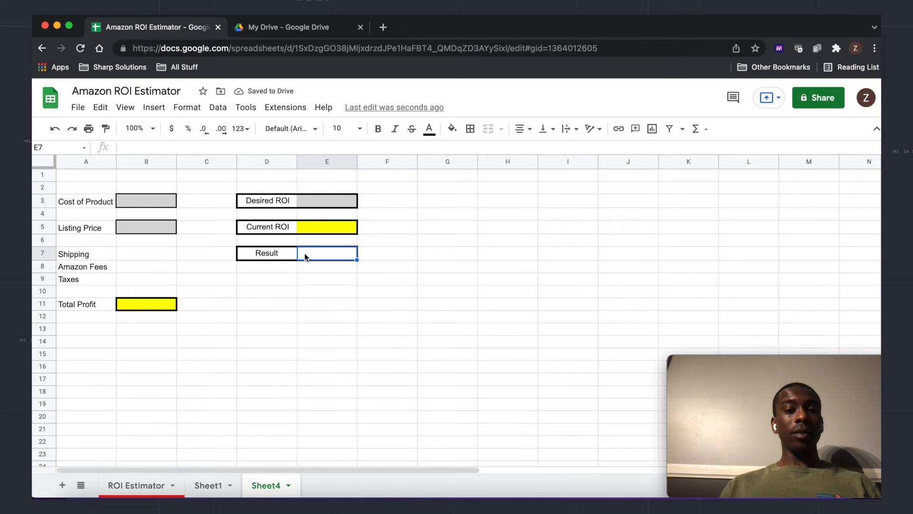
left_click(263, 282)
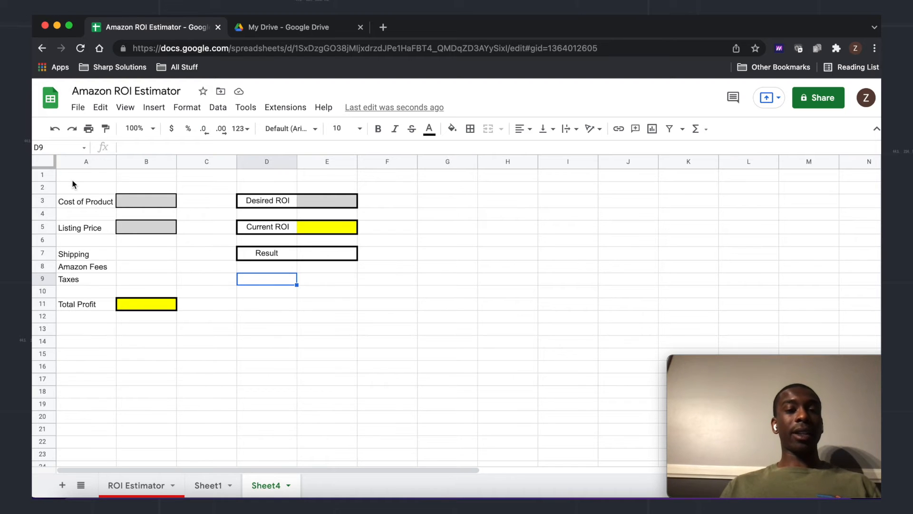
left_click_drag(68, 176, 146, 240)
left_click(172, 319)
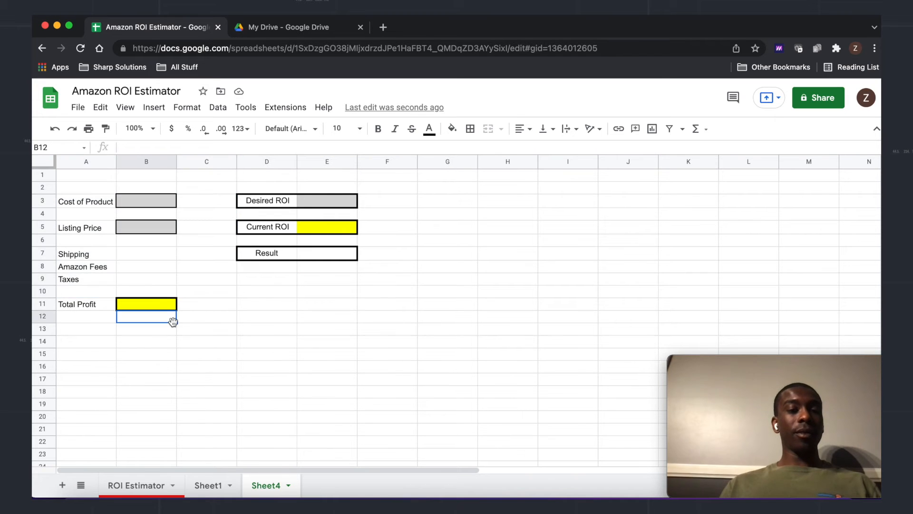
- Review the fee amounts in B21:B23 of the ROI Estimator sheet and the seller ship and Sell Price columns on Sheet1
left_click(146, 483)
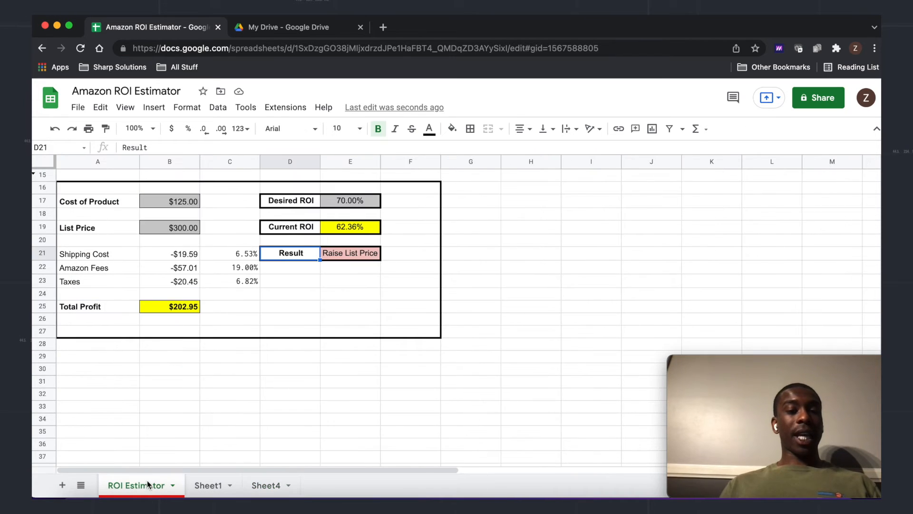
left_click_drag(153, 251, 151, 280)
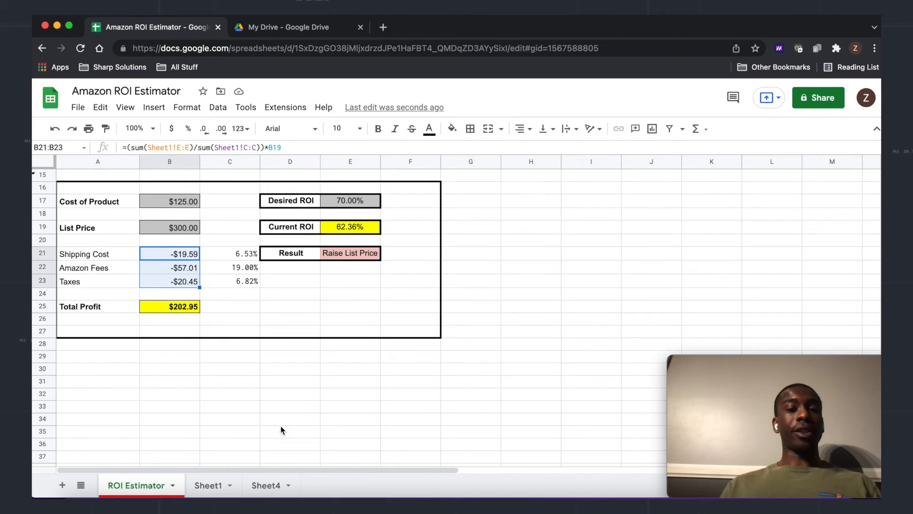
left_click(211, 486)
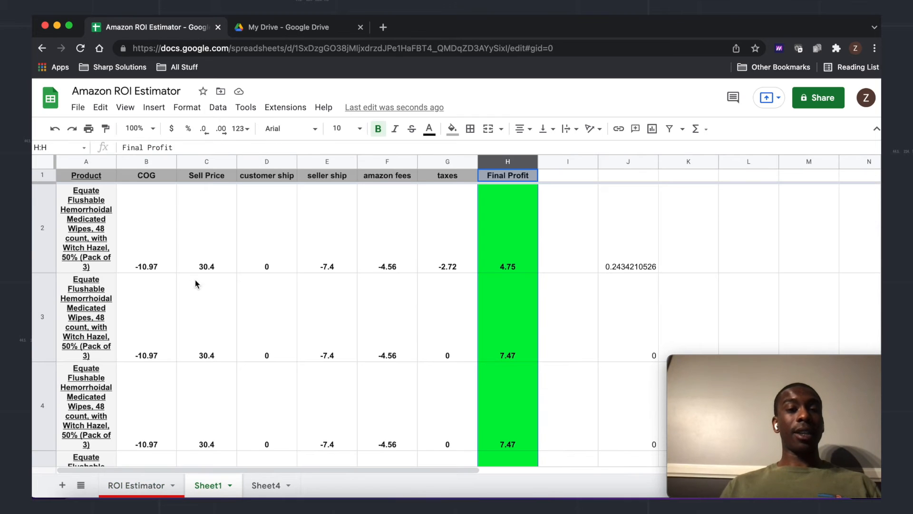
left_click(323, 161)
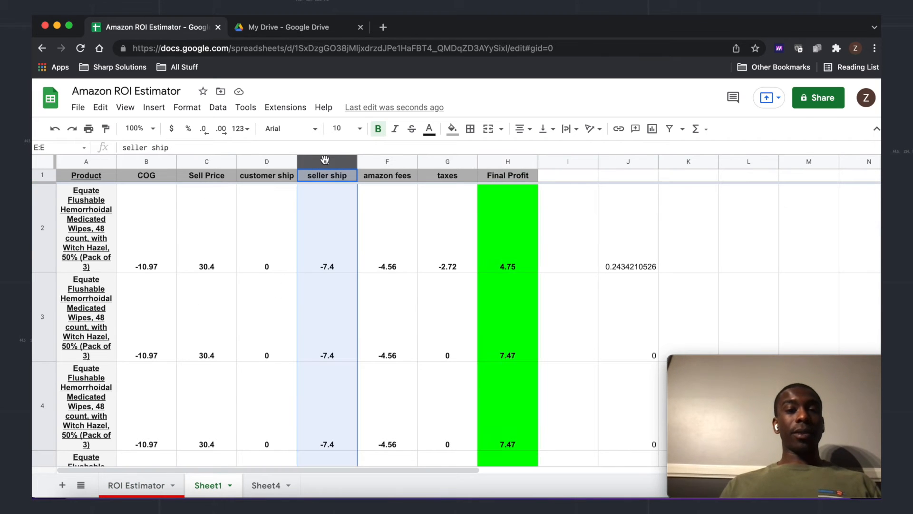
left_click(207, 164)
- Examine the percentage formulas for shipping, Amazon fees and taxes in C21:C23 of the ROI Estimator sheet
left_click(143, 485)
left_click(233, 253)
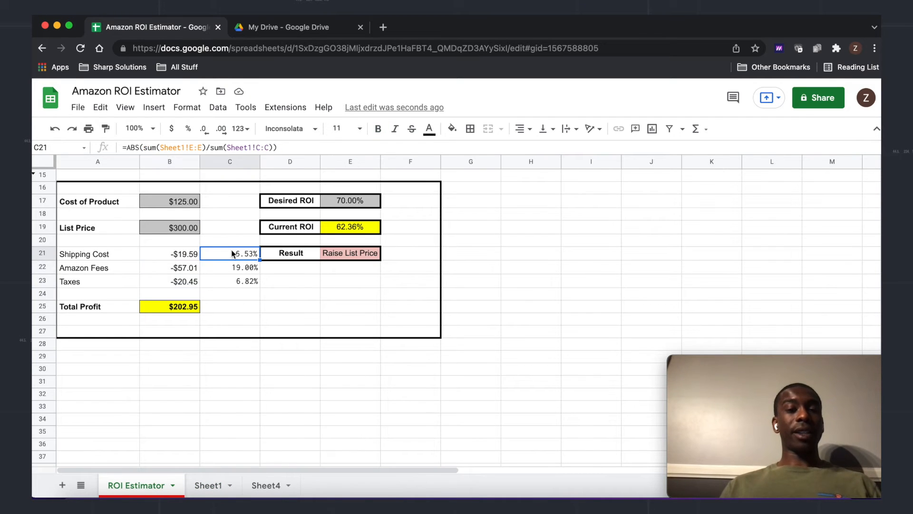
left_click(227, 267)
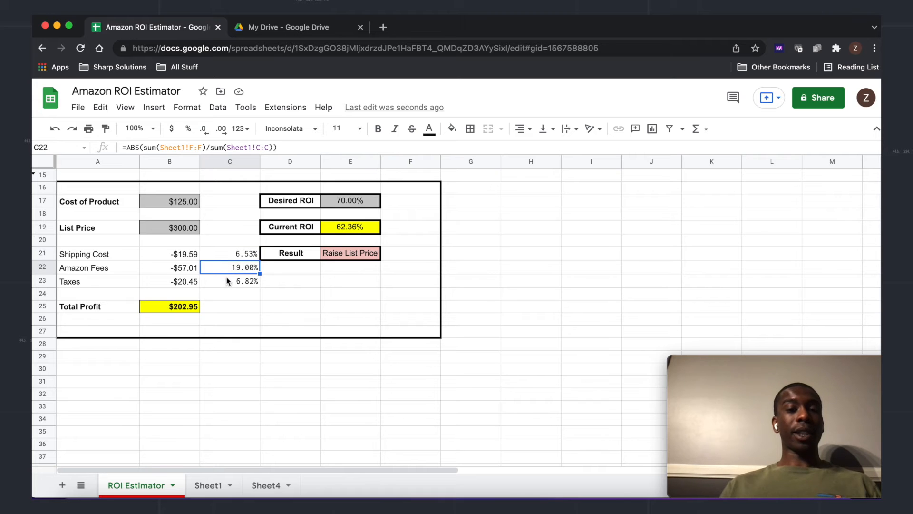
left_click(227, 277)
left_click(233, 254)
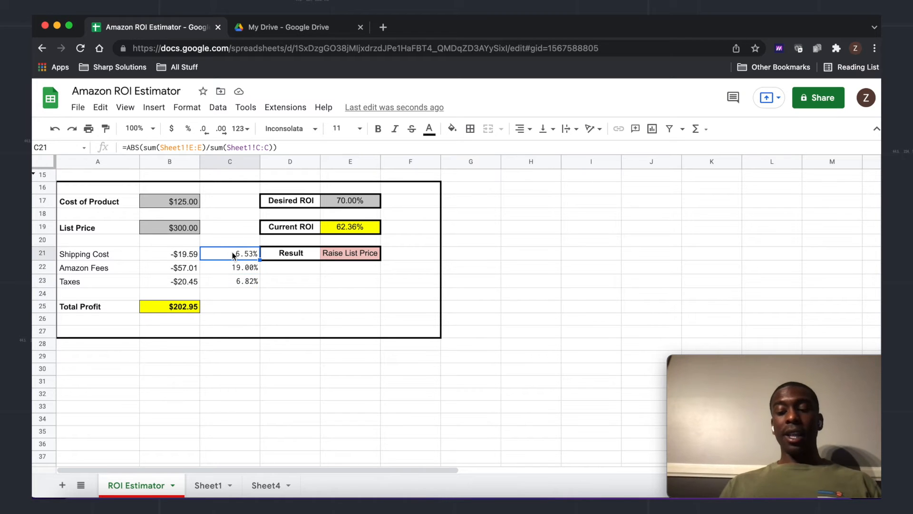
- Compare the Shipping Cost and Amazon Fees amount formulas in B21 and B22 with the percentage formulas beside them
key("Left")
key("Down")
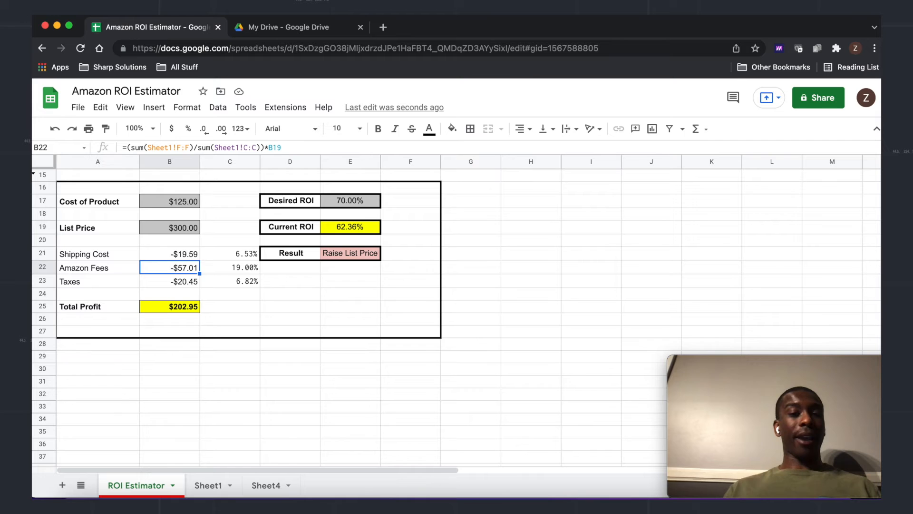
key("Up")
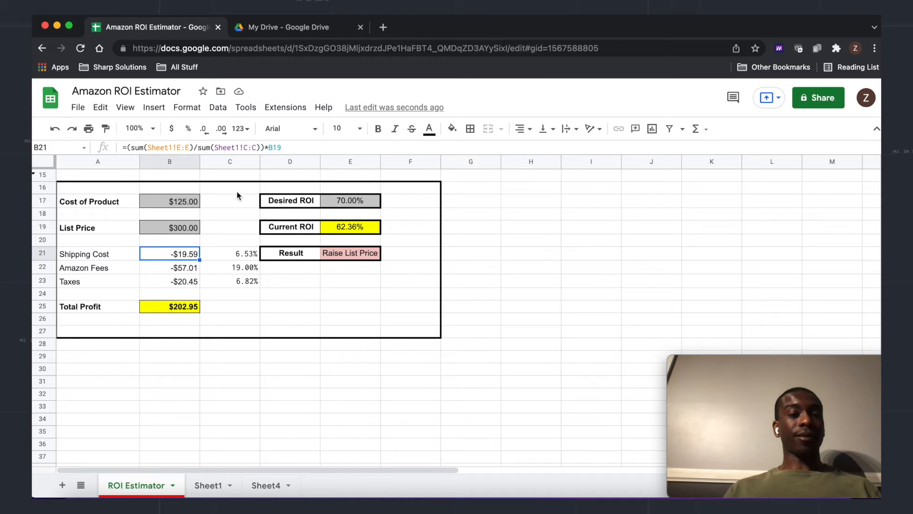
key("Return")
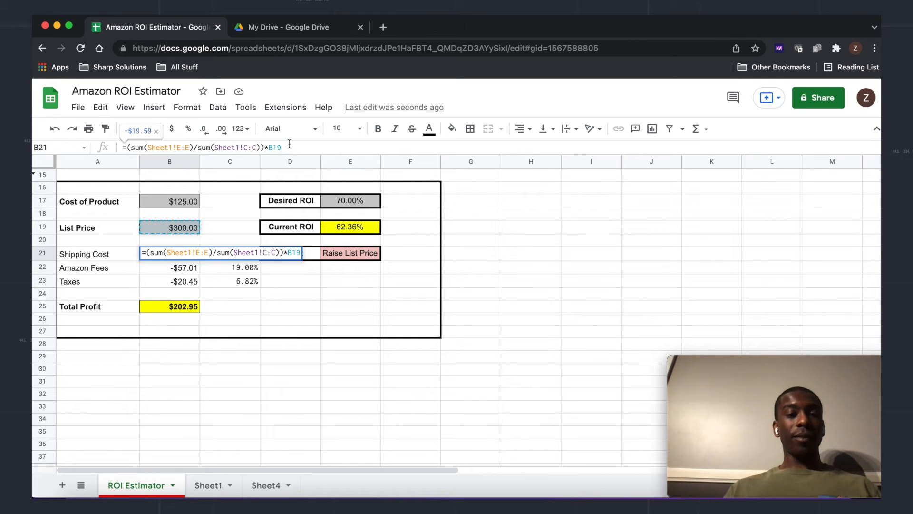
key("Return")
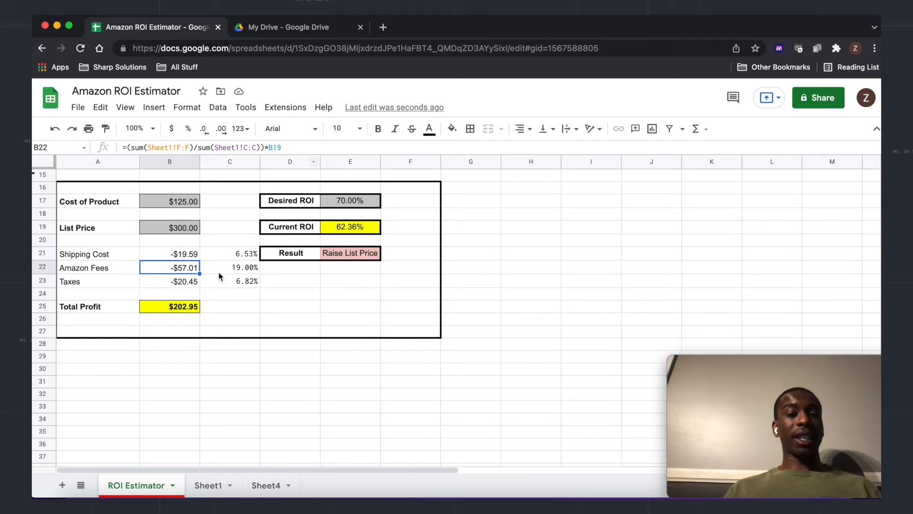
left_click(229, 254)
left_click(229, 268)
left_click(185, 253)
left_click(188, 267)
left_click(211, 283)
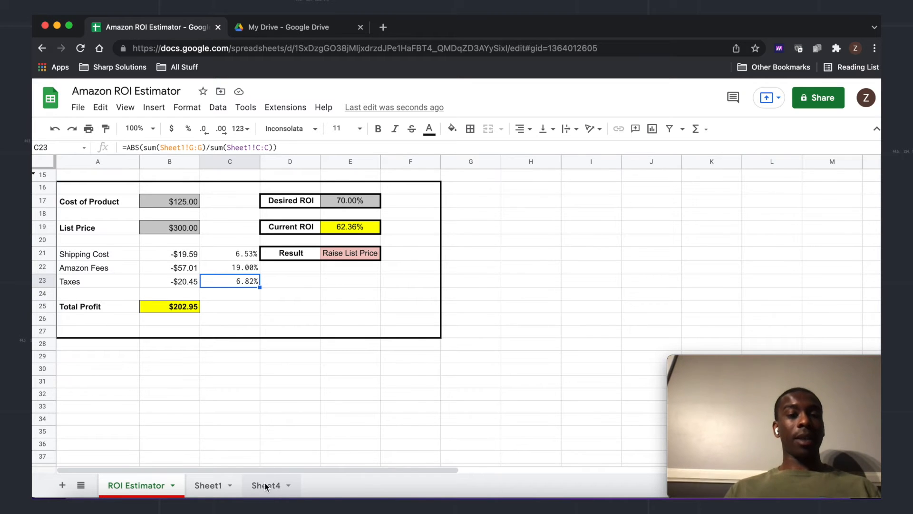
- On Sheet4, start the Shipping formula in B7 by dividing total seller ship by total Sell Price: =sum(Sheet1!E:E)/sum(Sheet1!C:C)
left_click(265, 484)
left_click(150, 253)
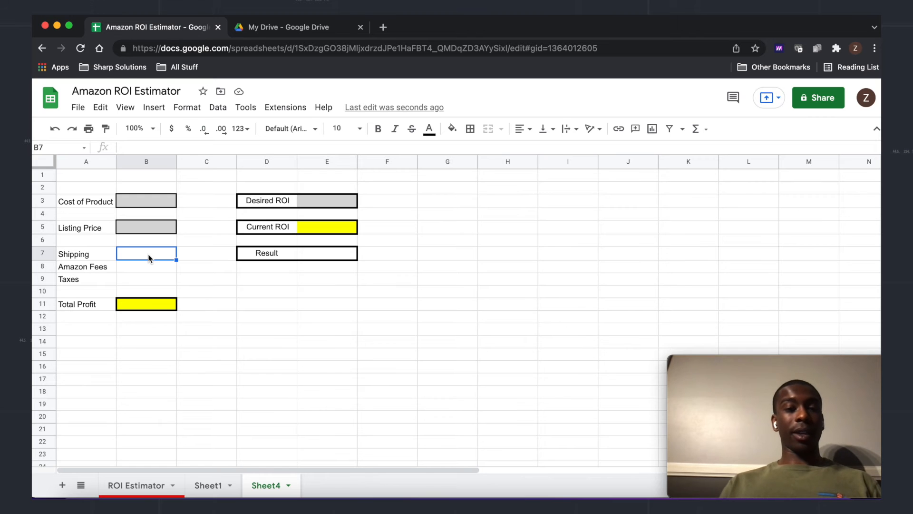
type("=")
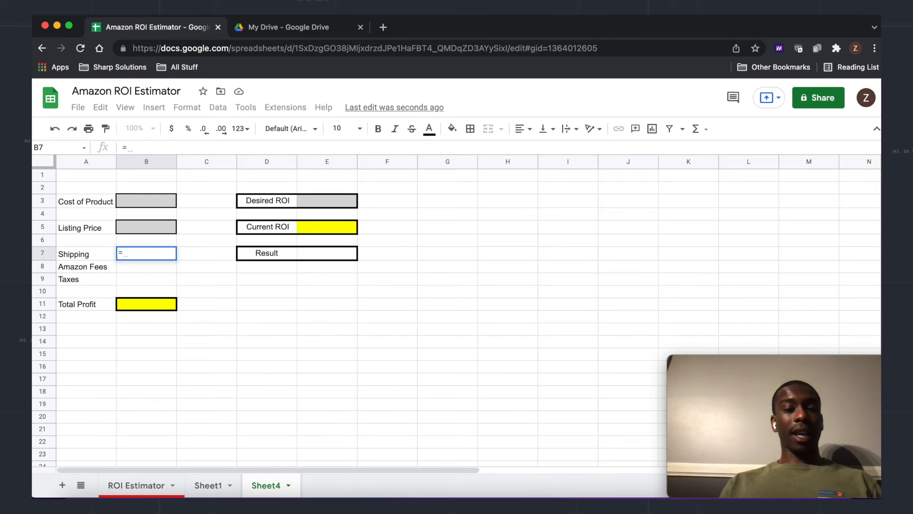
type("sum(")
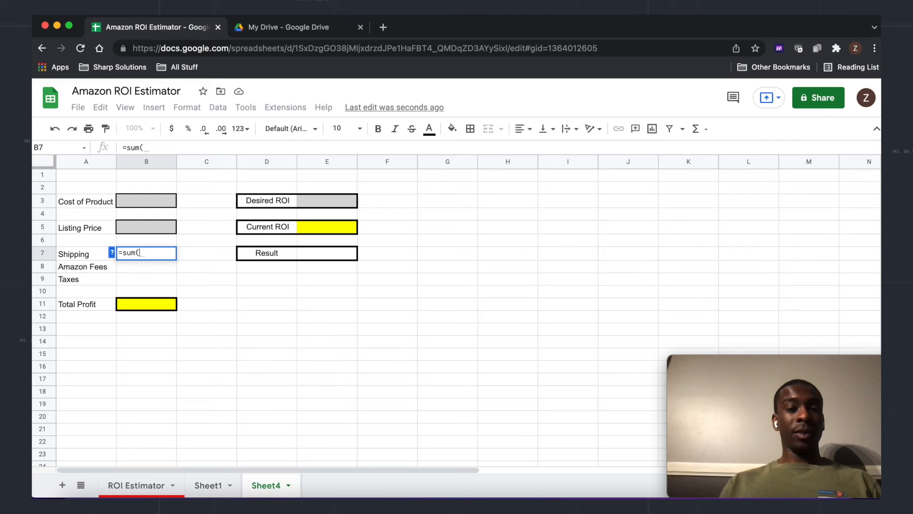
left_click(208, 485)
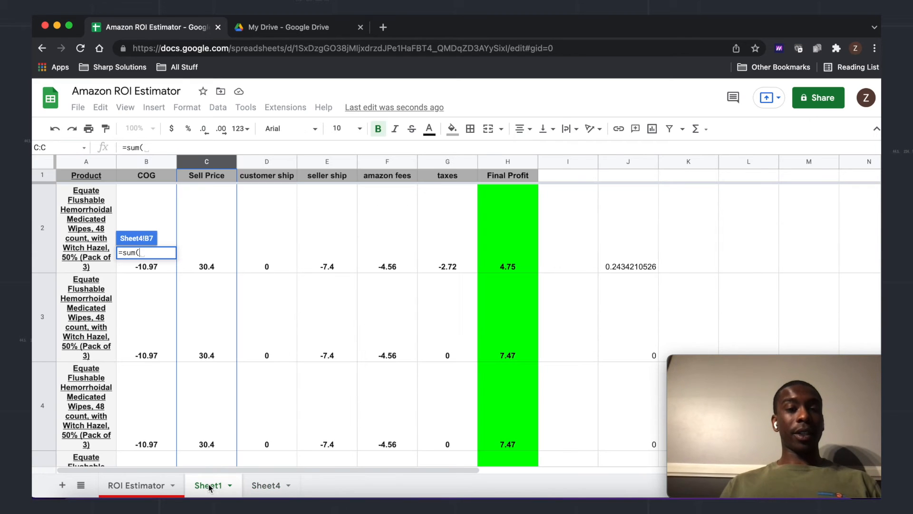
left_click(326, 162)
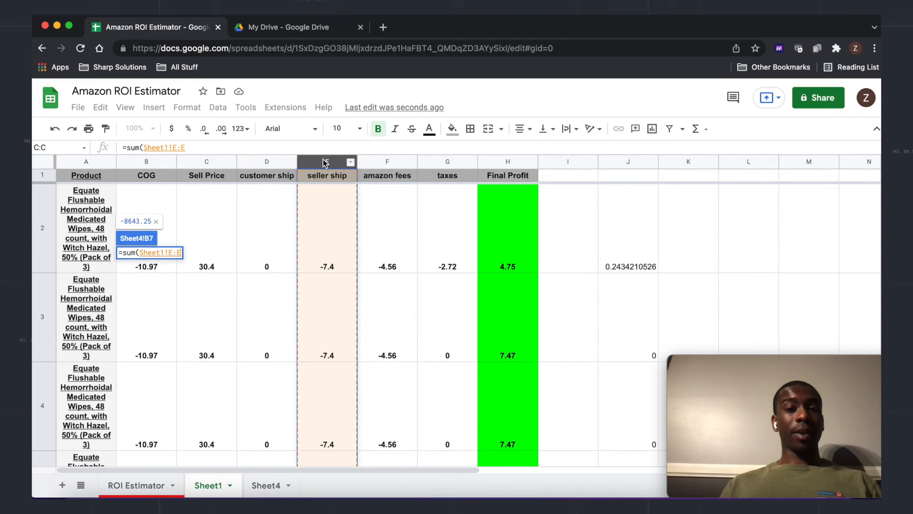
type(")/sum(")
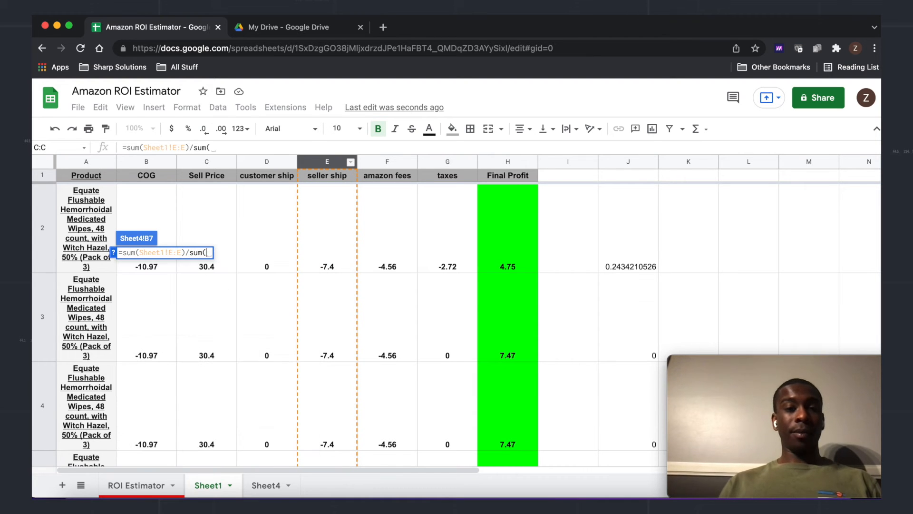
left_click(205, 162)
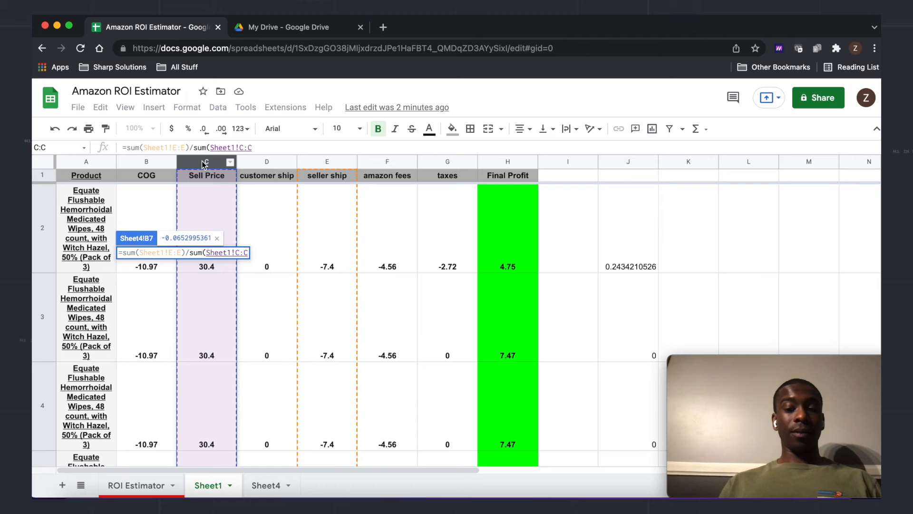
type(")")
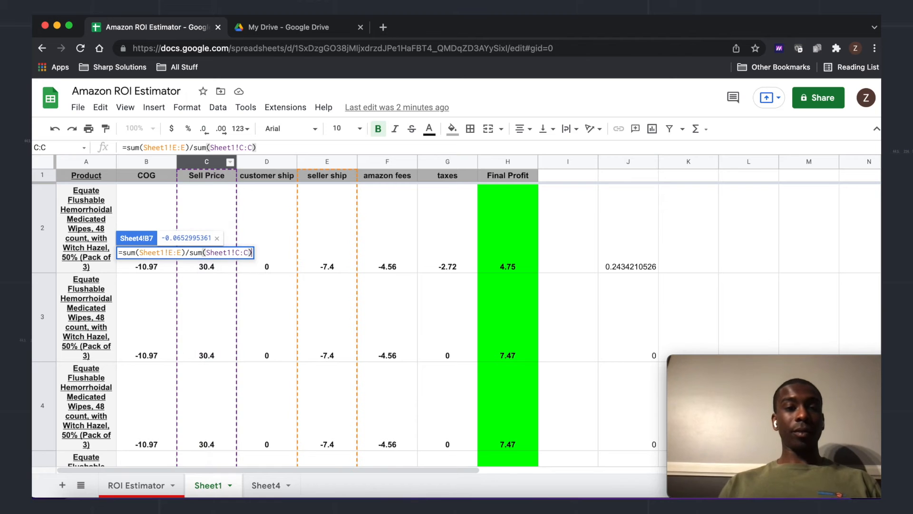
- Wrap the shipping ratio in parentheses and multiply it by Listing Price B5 and -1, completing =(sum(Sheet1!E:E)/sum(Sheet1!C:C))*B5*-1
left_click(127, 147)
type("(")
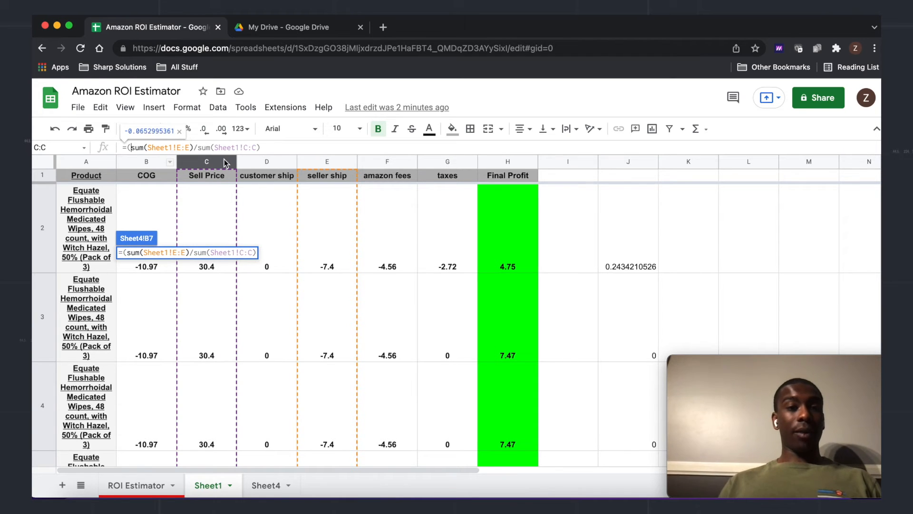
left_click(269, 143)
type(")")
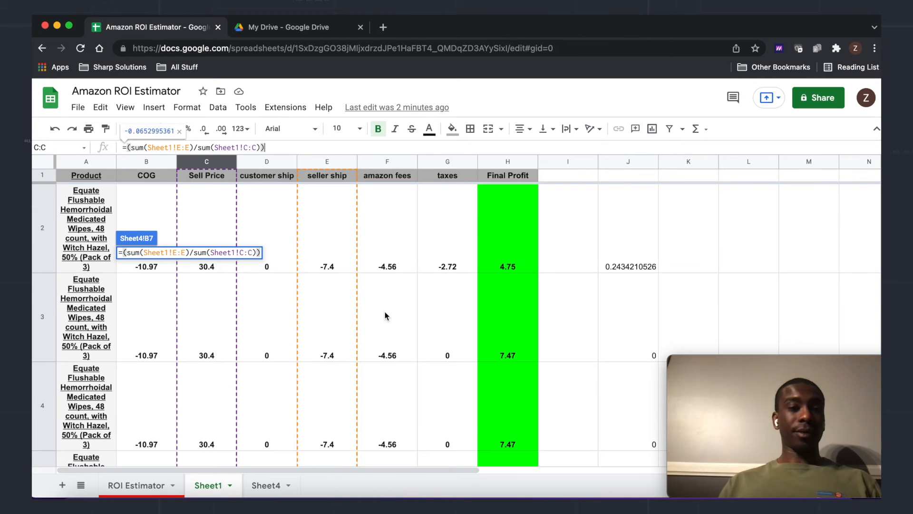
type("*")
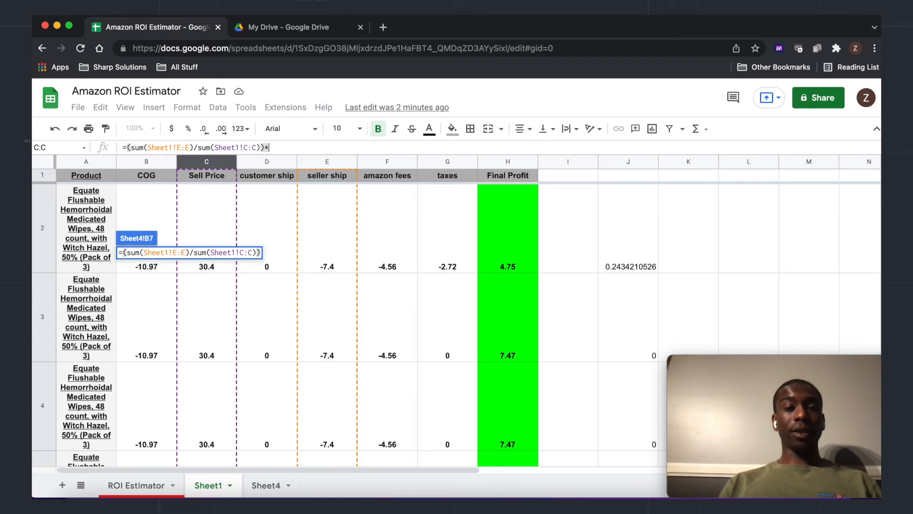
left_click(267, 485)
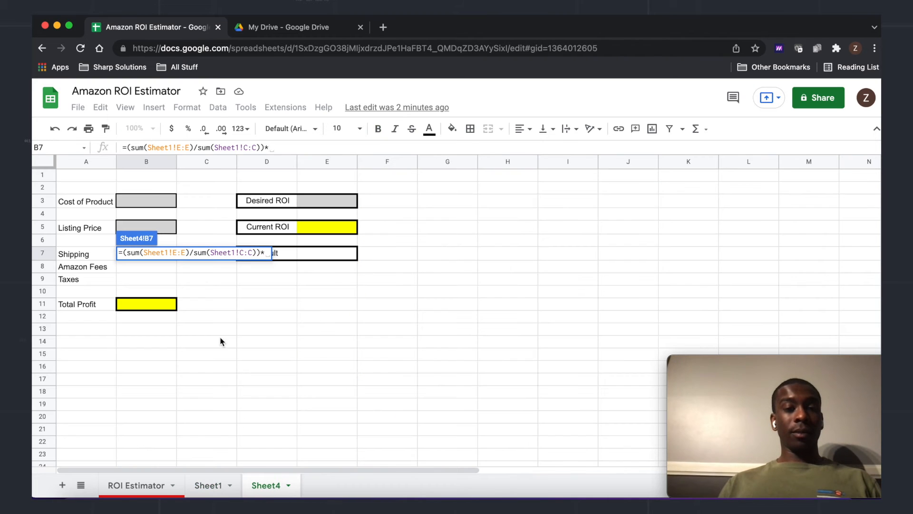
left_click(156, 229)
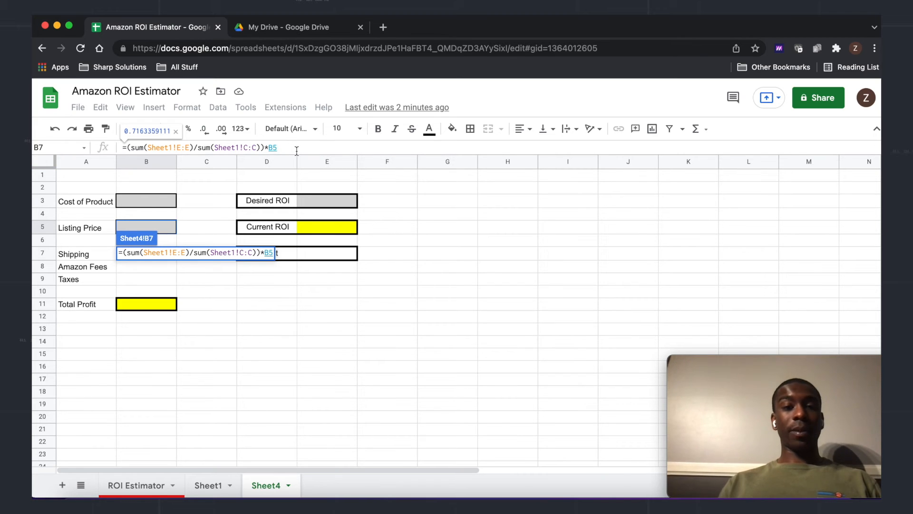
type("*")
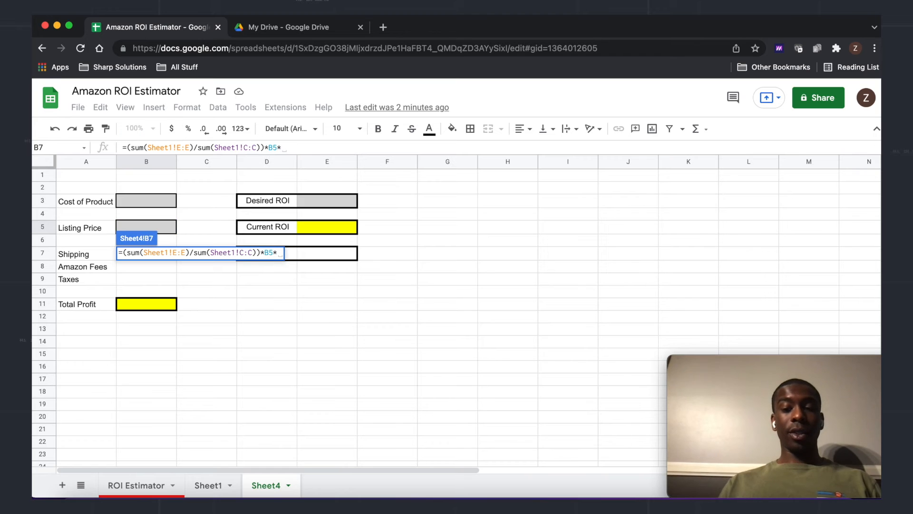
type("-1")
key("Return")
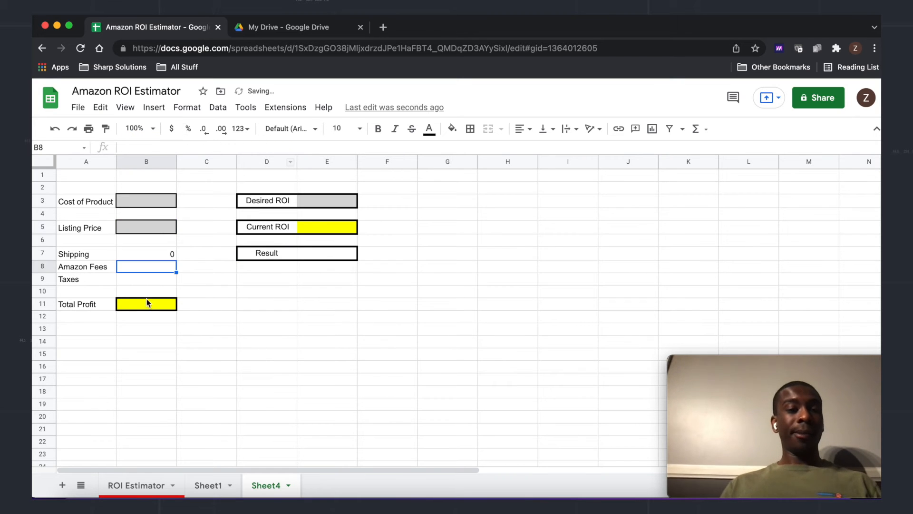
- Format the Shipping value in B7 as currency
left_click(121, 253)
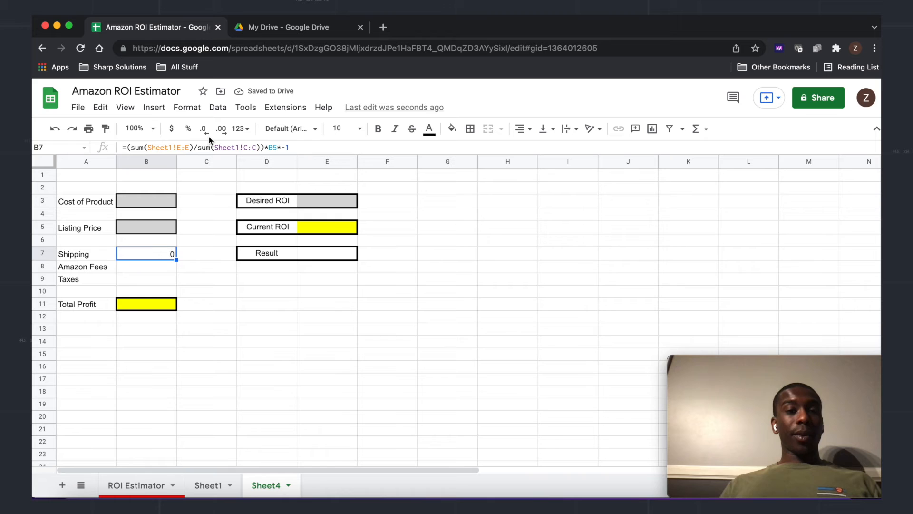
left_click(171, 129)
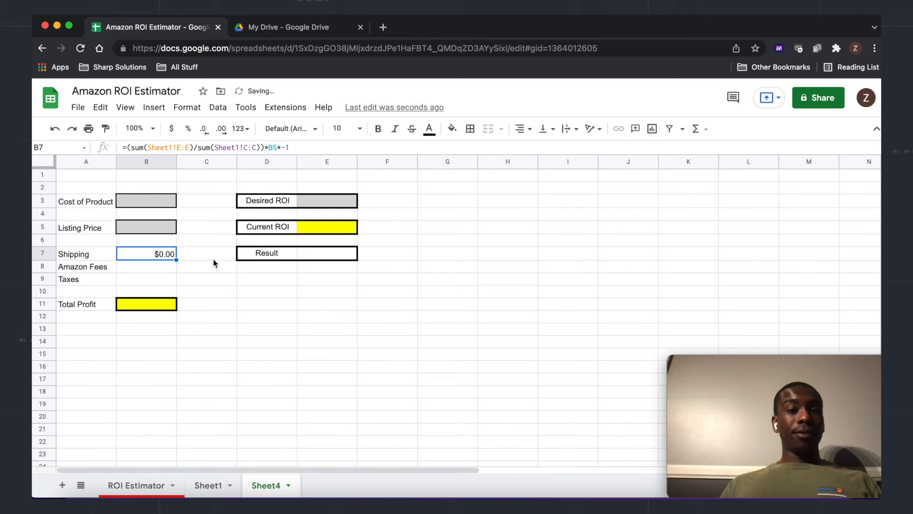
left_click(245, 213)
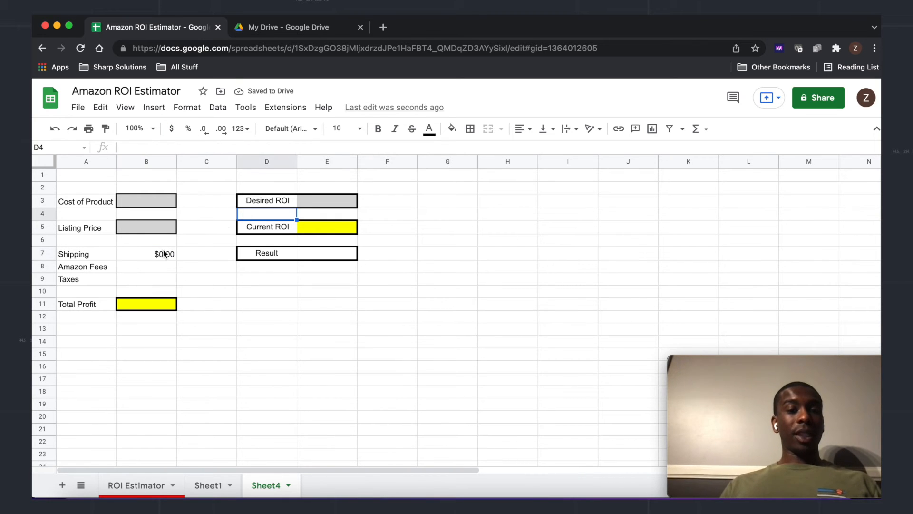
- Start the Amazon Fees formula in B8 by dividing total amazon fees by total Sell Price: =sum(Sheet1!F:F)/sum(Sheet1!C:C)
left_click(150, 267)
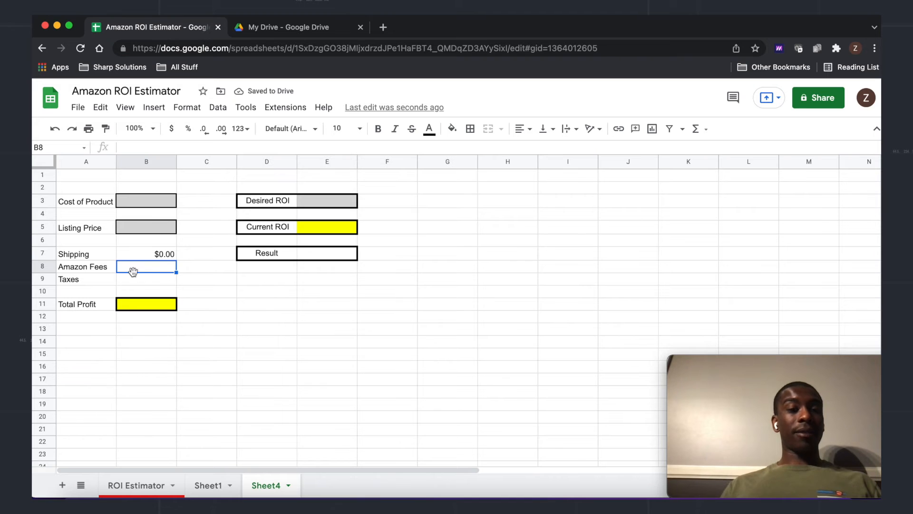
left_click(137, 281)
left_click(138, 267)
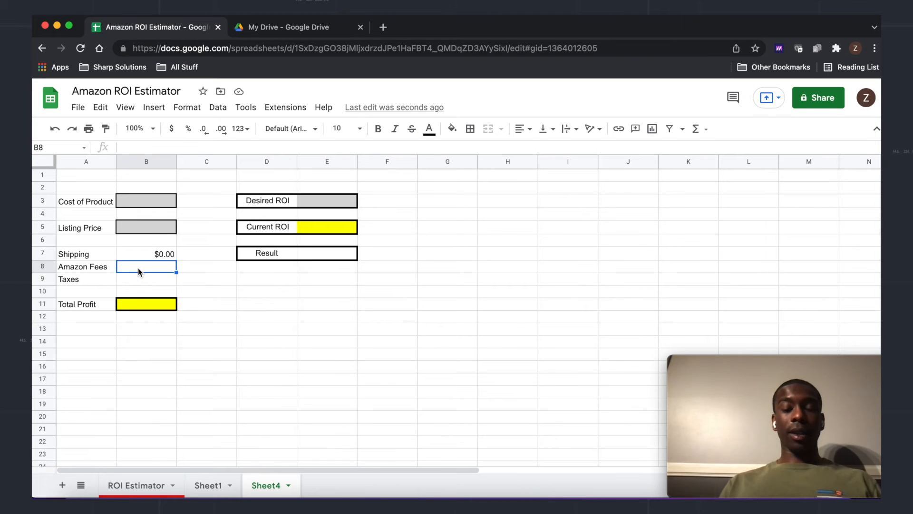
type("=sum(")
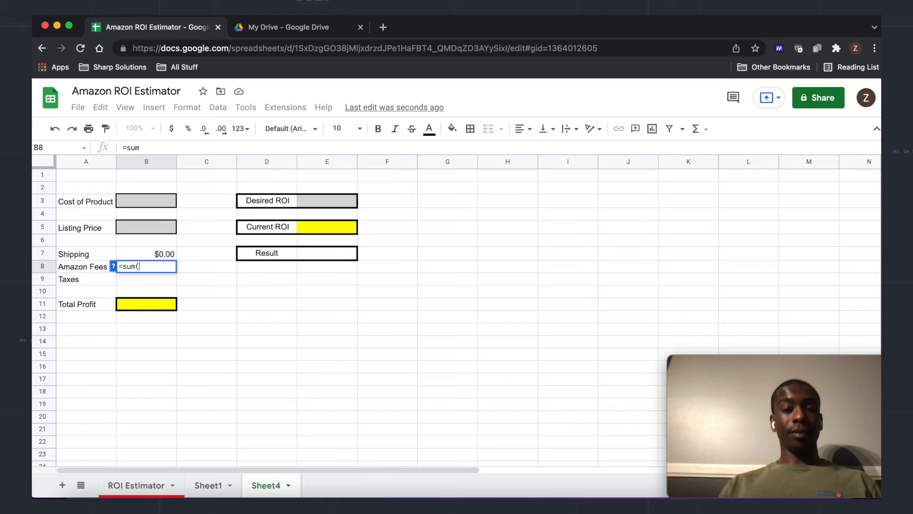
left_click(213, 485)
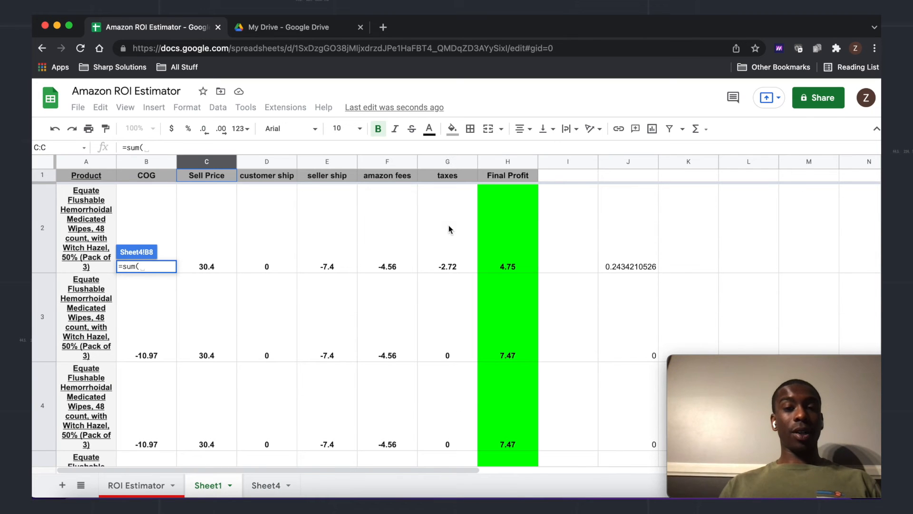
left_click(388, 163)
type(")/")
type("sum(")
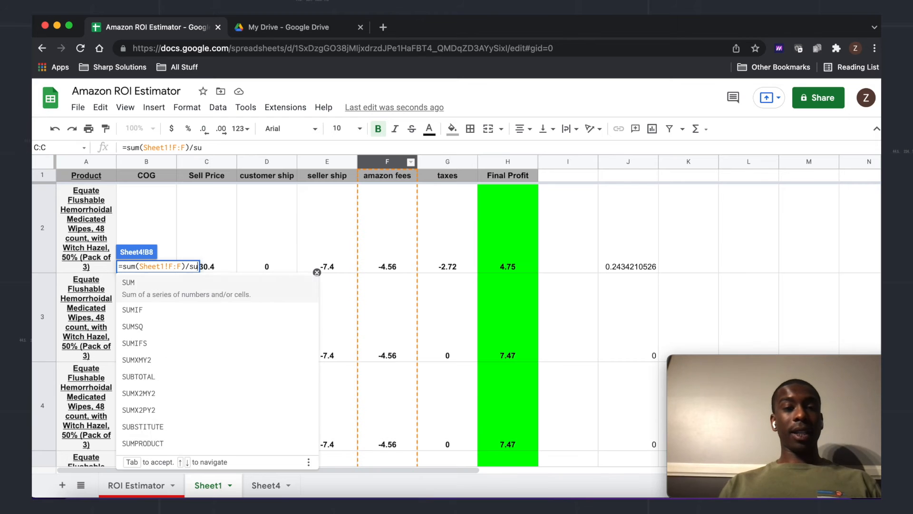
left_click(232, 162)
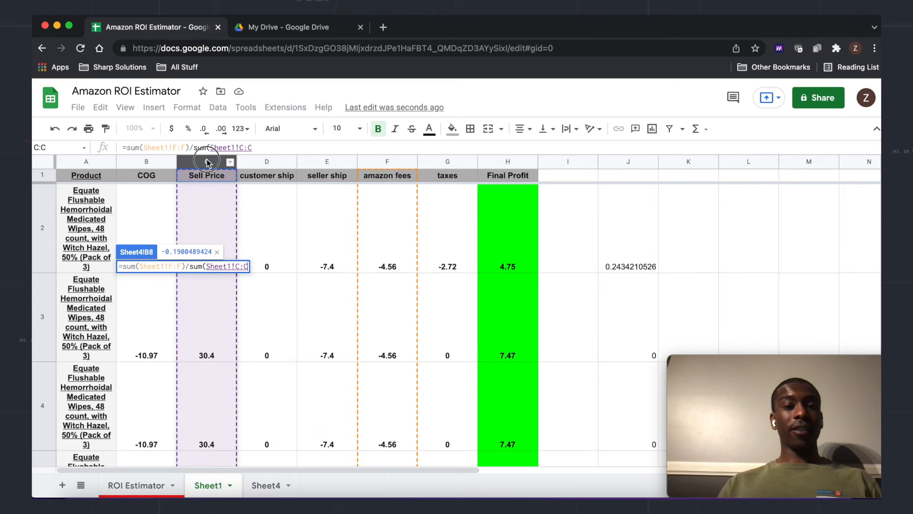
type(")")
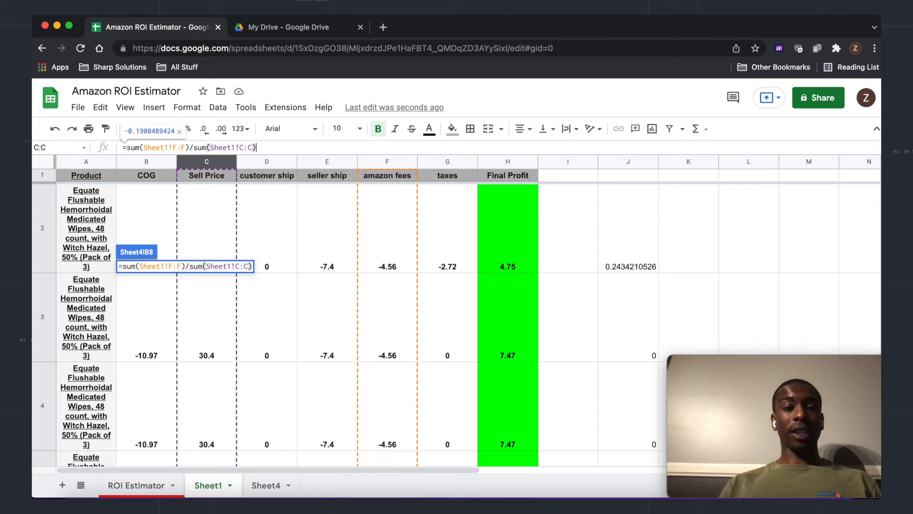
- Complete the Amazon Fees formula as =(sum(Sheet1!F:F)/sum(Sheet1!C:C))*B5*-1 and dismiss the autofill suggestion for Taxes
left_click(127, 149)
type("(")
left_click(272, 145)
type(")*")
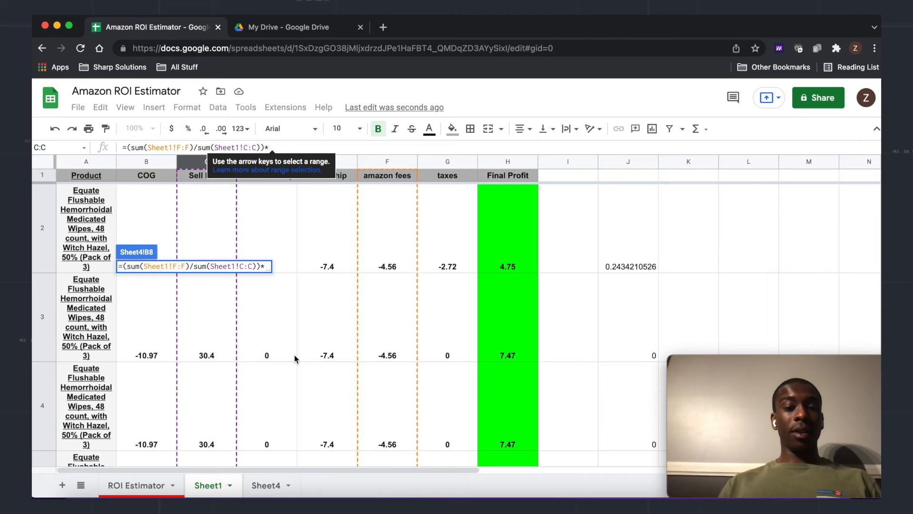
left_click(269, 485)
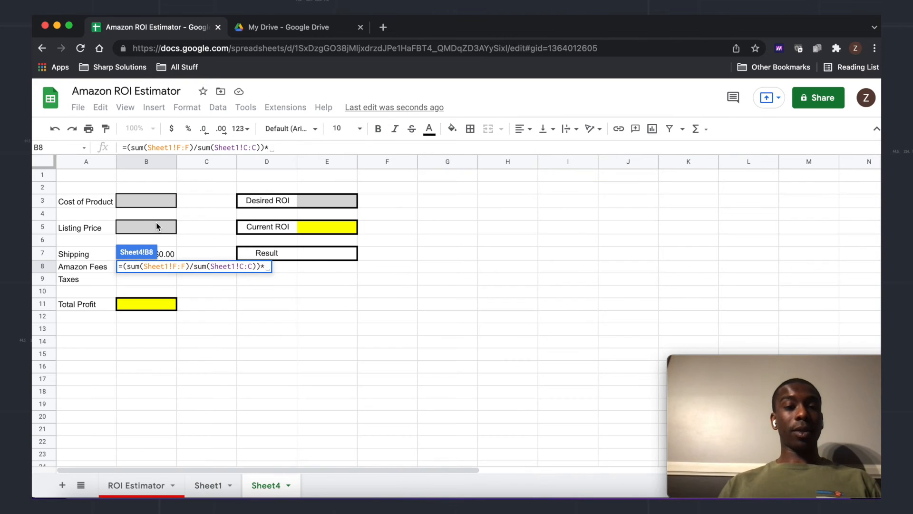
left_click(157, 226)
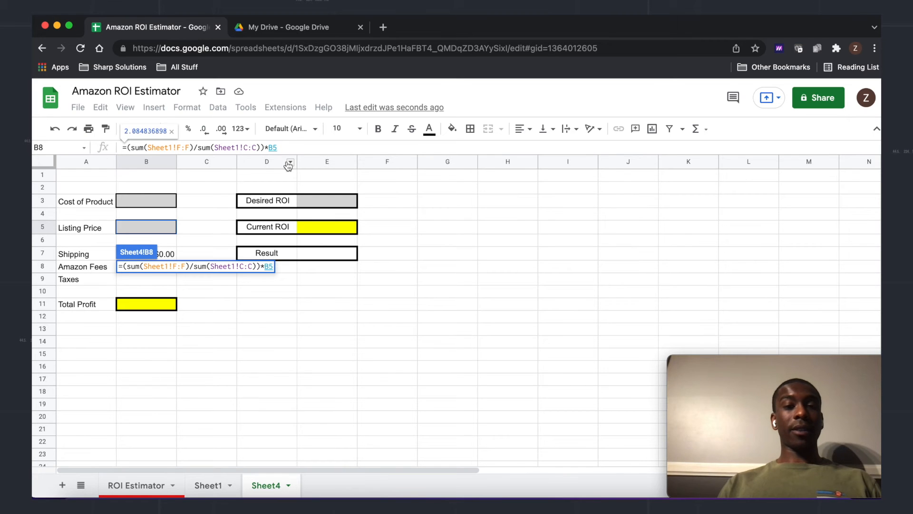
type("*-1")
key("Return")
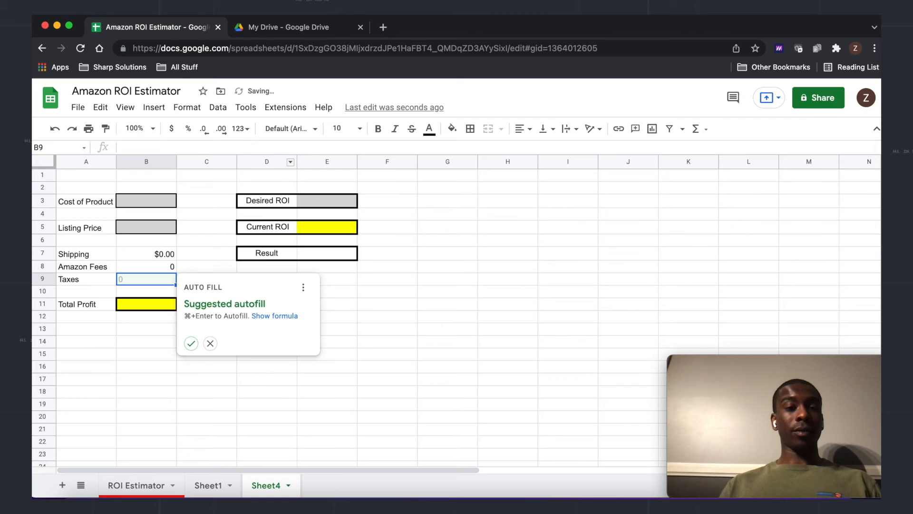
left_click(209, 343)
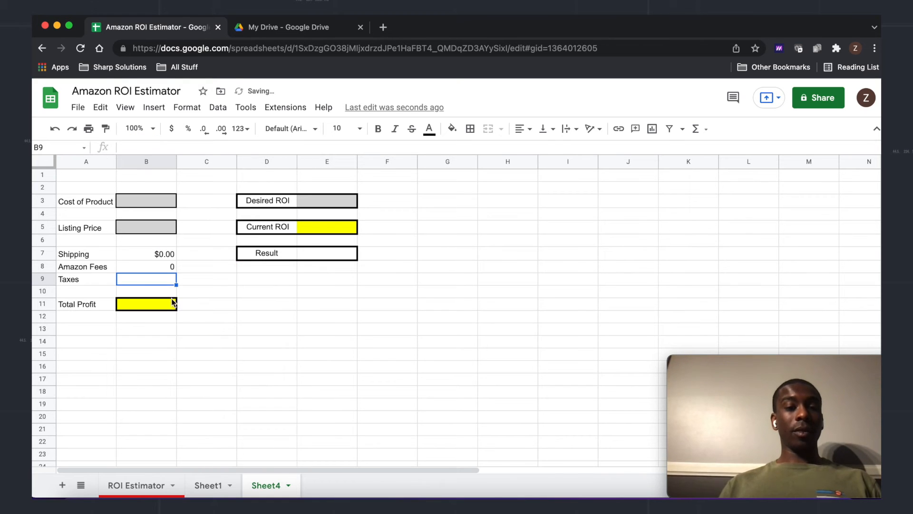
- Start the Taxes formula in B9 by dividing total taxes by total Sell Price: =sum(Sheet1!G:G)/sum(Sheet1!C:C)
type("=sum(")
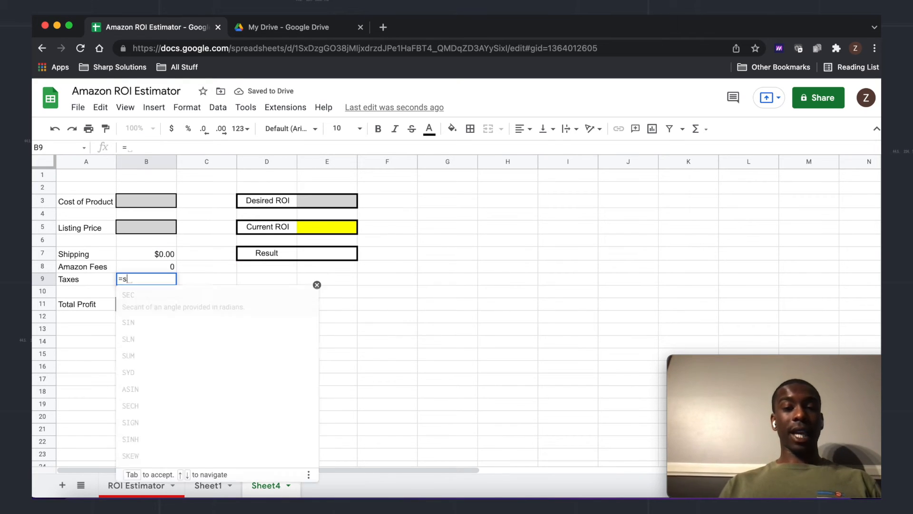
left_click(209, 485)
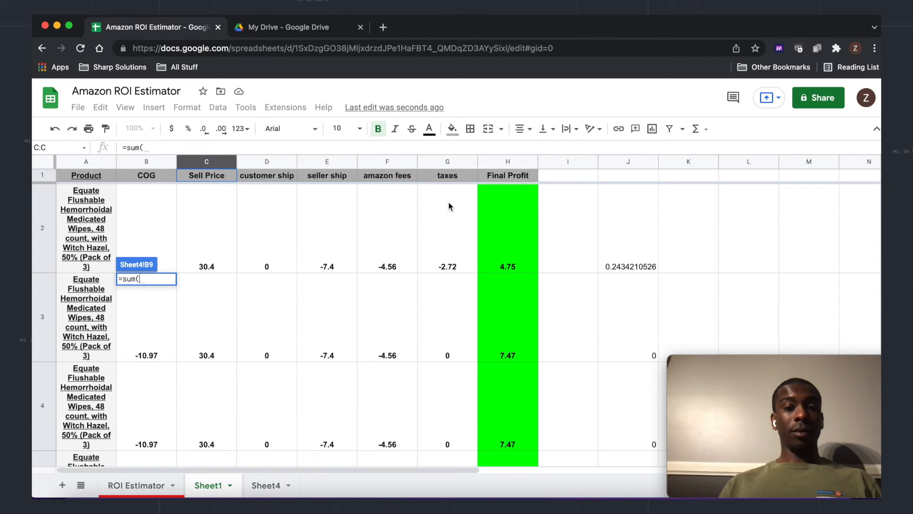
left_click(450, 162)
type(")/sum")
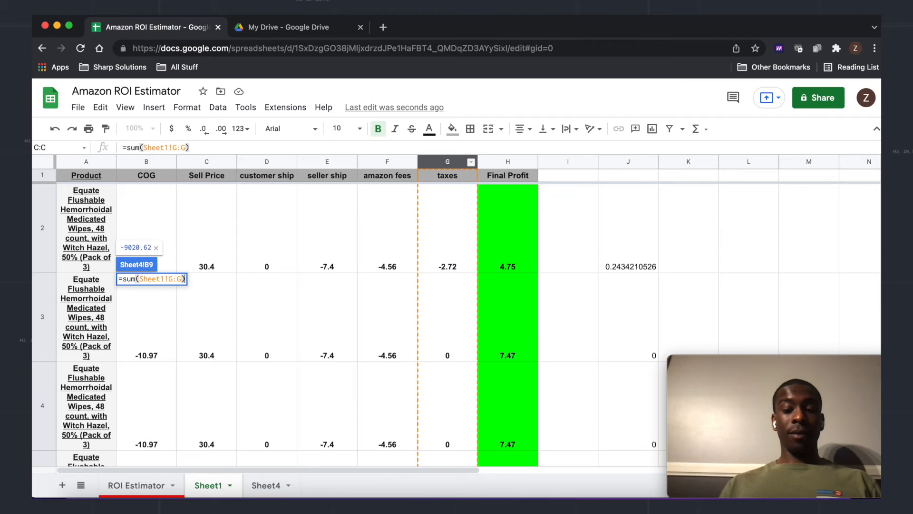
type("(")
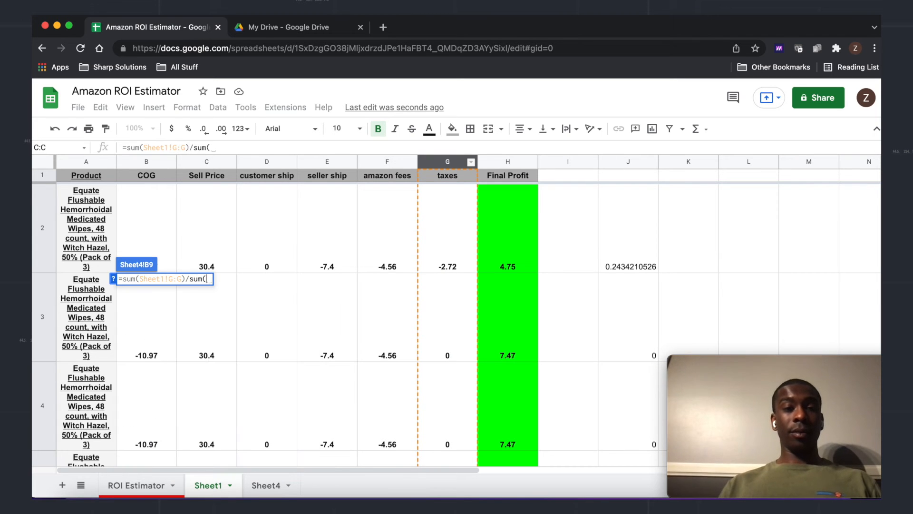
left_click(207, 164)
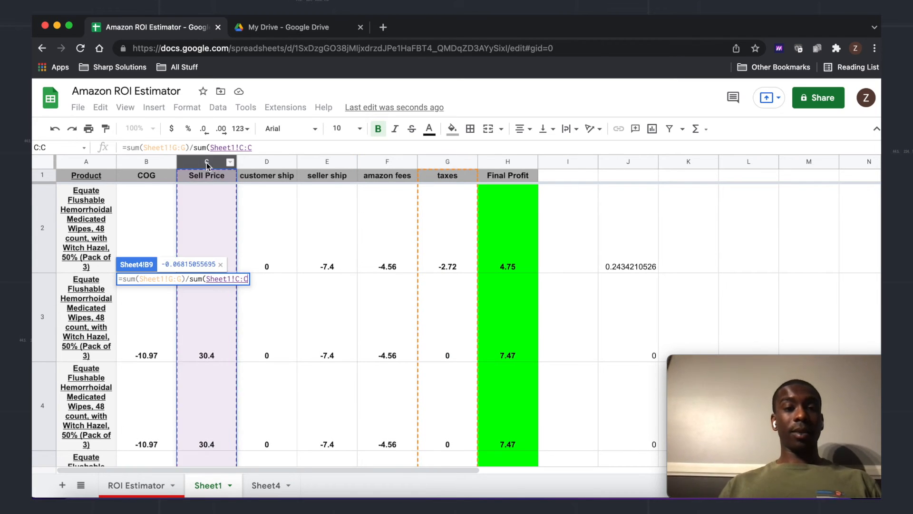
type(")")
- Wrap the taxes ratio in parentheses and multiply it by Listing Price B5 and -1, completing =(sum(Sheet1!G:G)/sum(Sheet1!C:C))*B5*-1
left_click(125, 145)
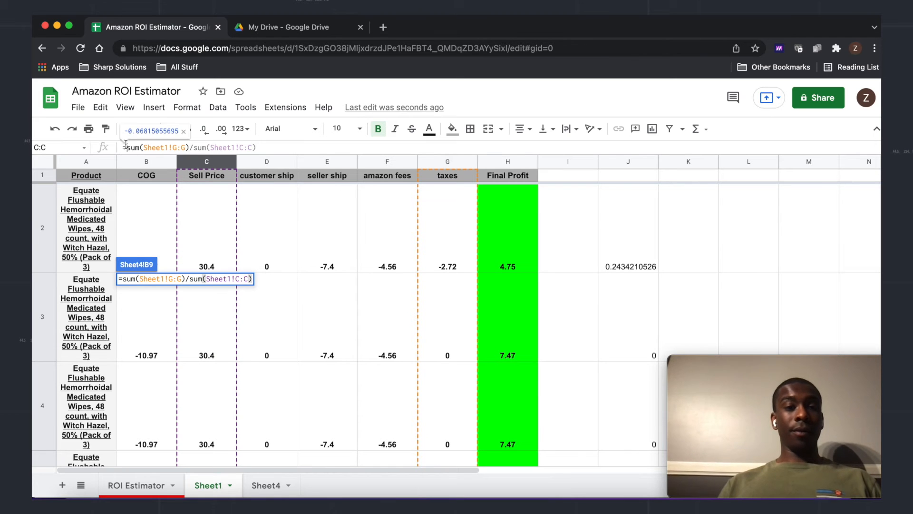
type("(")
left_click(288, 148)
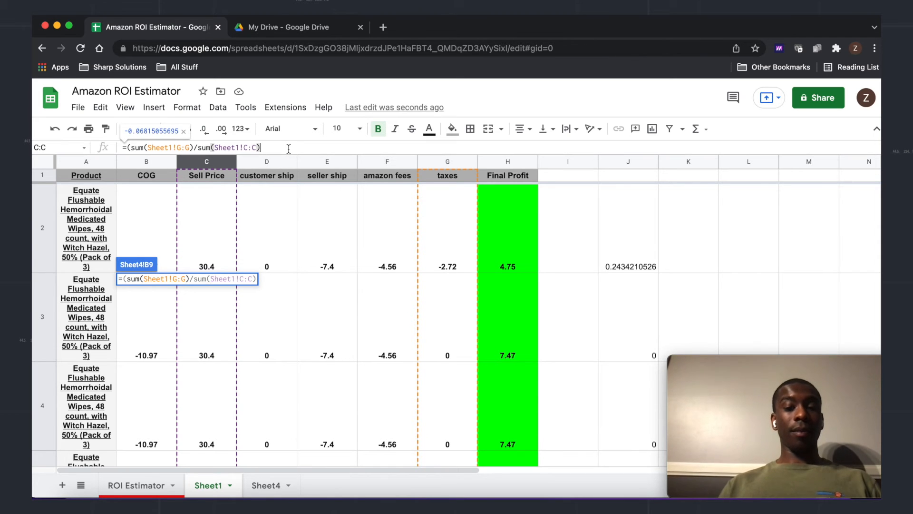
type(")*")
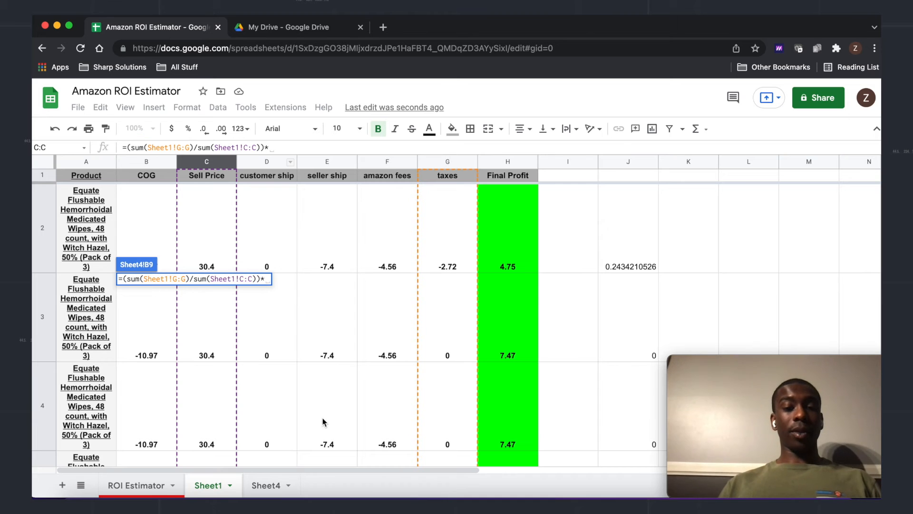
left_click(257, 493)
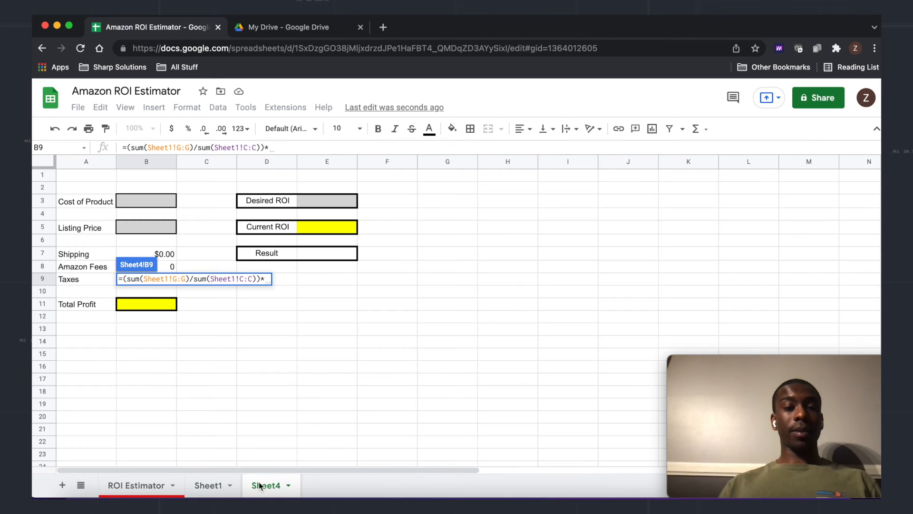
left_click(145, 229)
type("*-1")
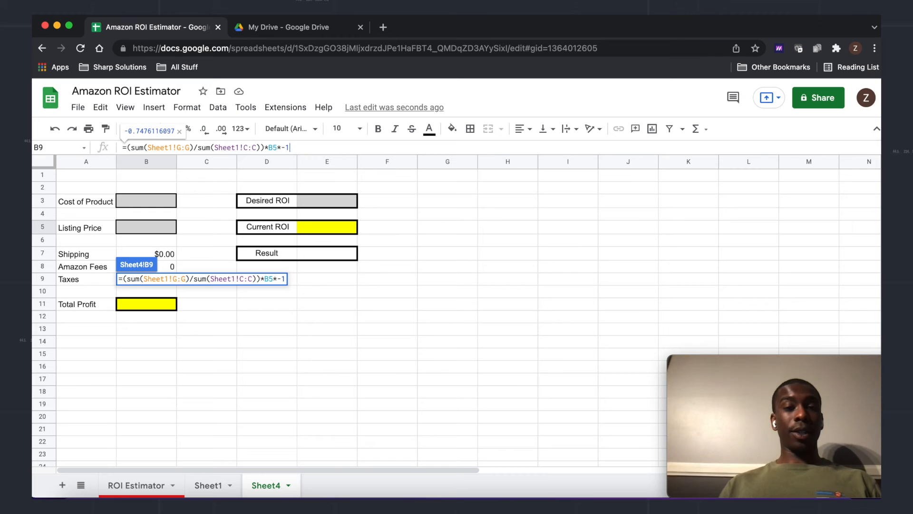
key("Return")
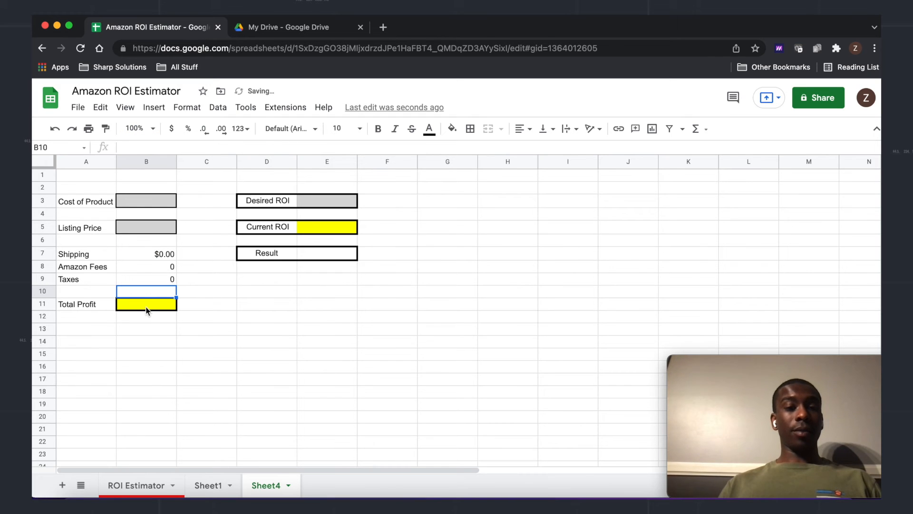
- Format the Amazon Fees and Taxes values in B8:B9 as currency
left_click(161, 268)
left_click_drag(161, 274, 161, 280)
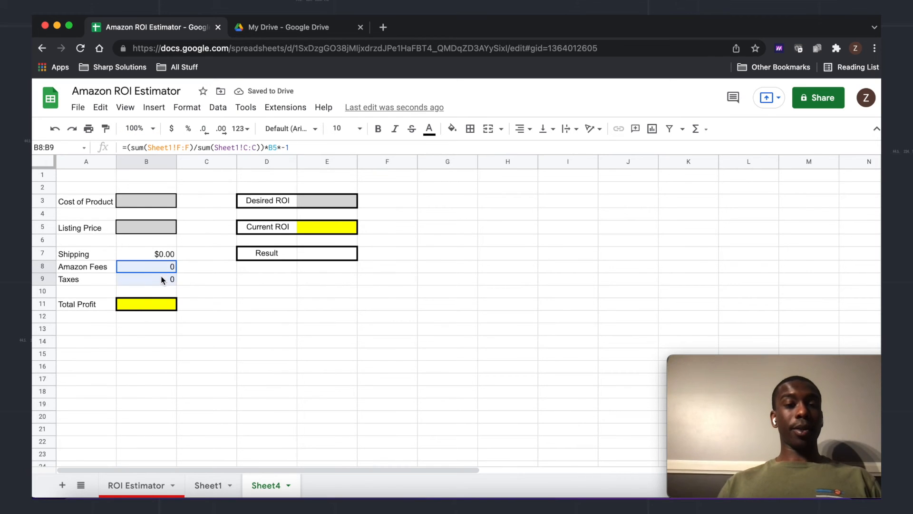
left_click(172, 129)
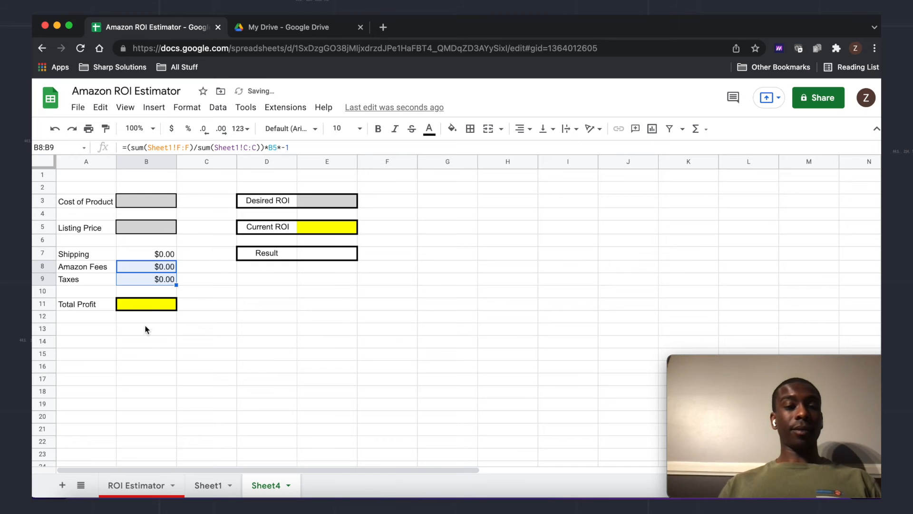
- Calculate Total Profit in B11 by subtracting the summed shipping, fees and taxes from the Listing Price: =B5-sum(B7:B9)
left_click(141, 304)
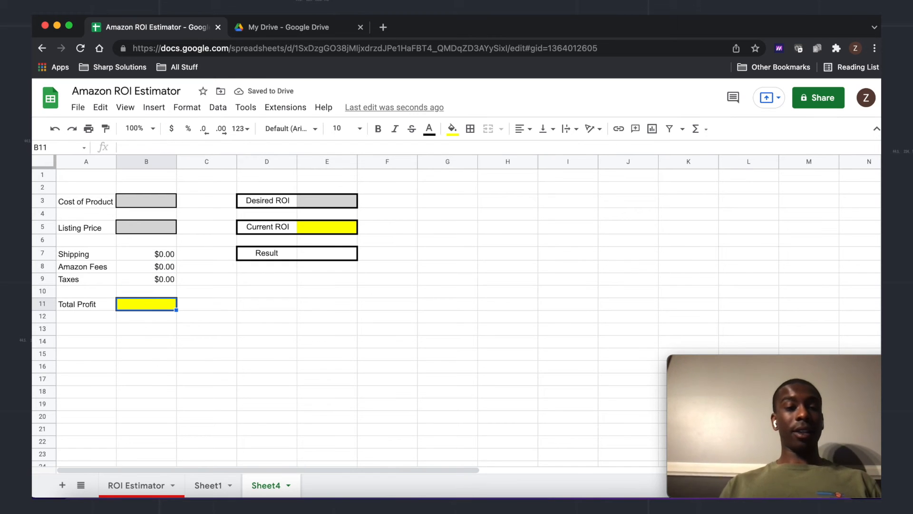
type("=")
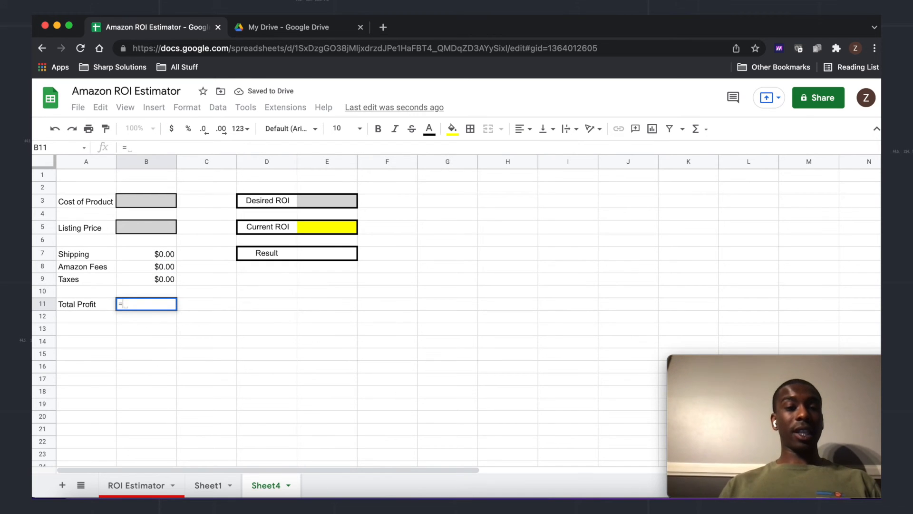
left_click(137, 228)
type("-sum")
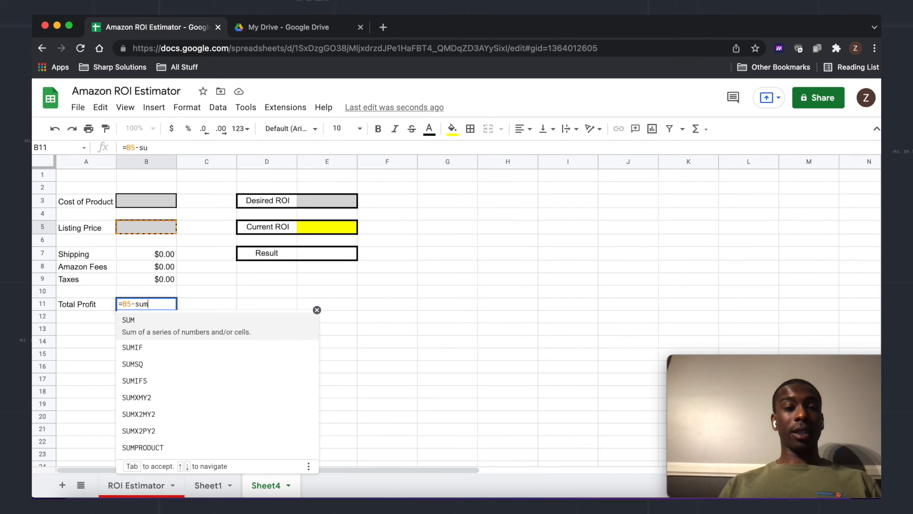
type("(")
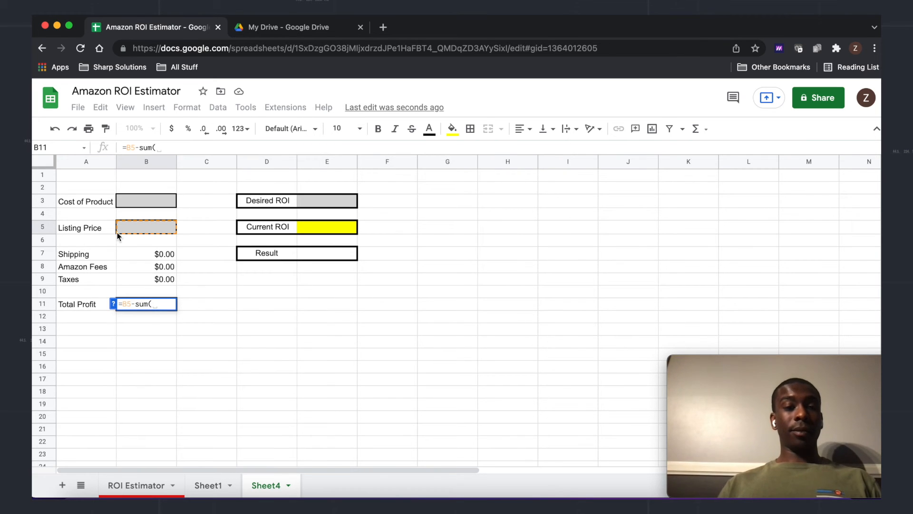
left_click_drag(130, 253, 133, 279)
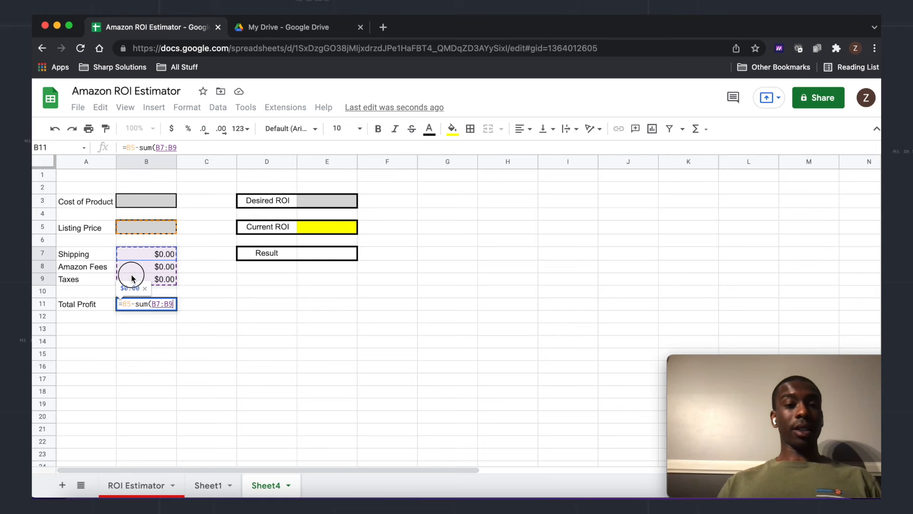
left_click(185, 145)
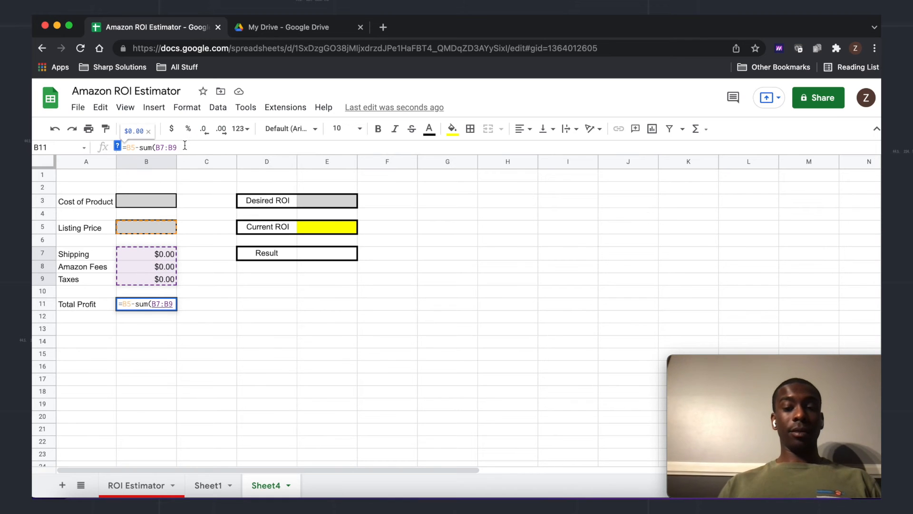
key("Return")
left_click(227, 295)
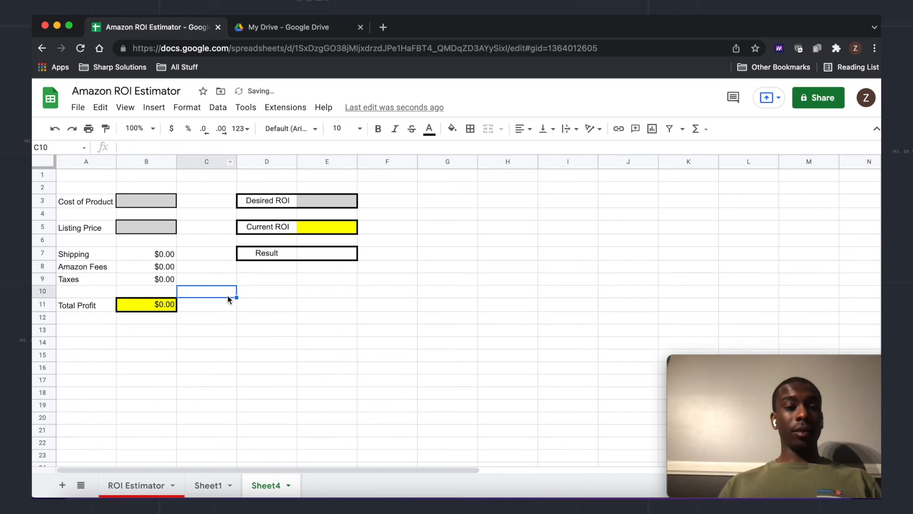
- Calculate Current ROI in E5 from Total Profit and Cost of Product with =(B11/B3)-1, and format it as a percentage
left_click(315, 309)
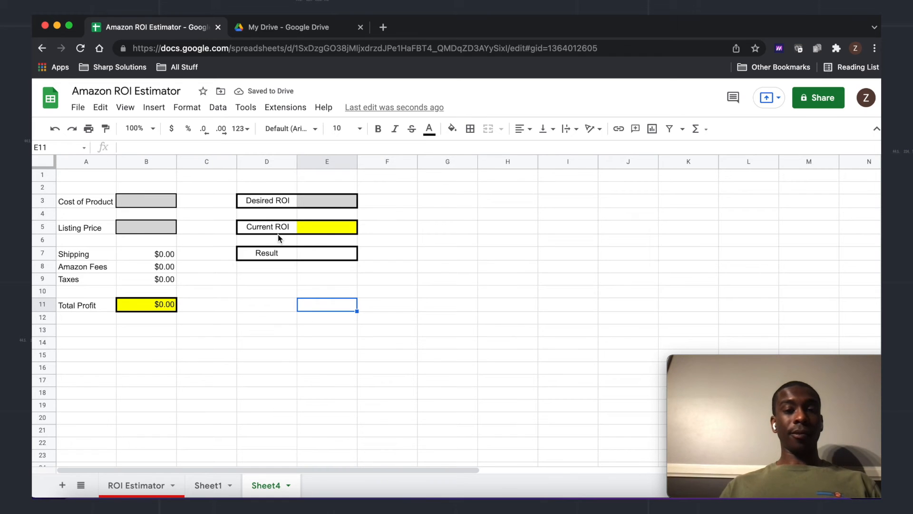
left_click(318, 230)
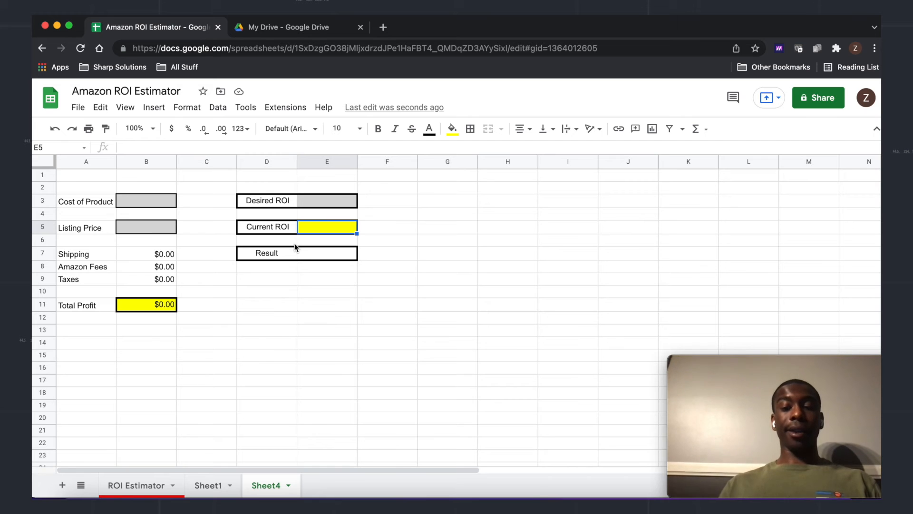
type("=")
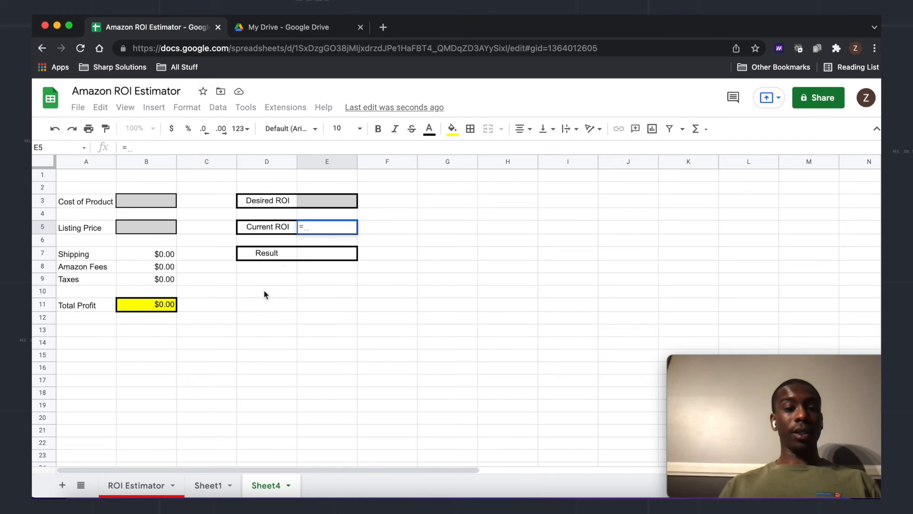
type("(")
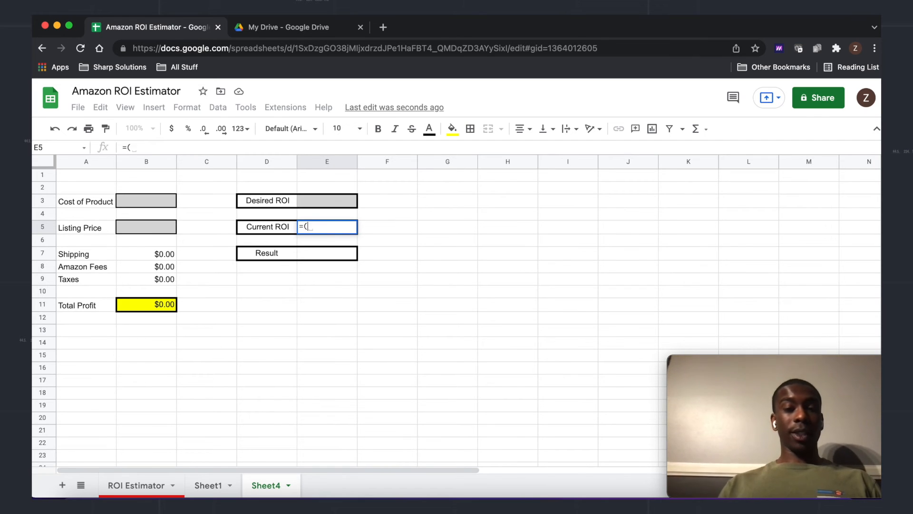
left_click(136, 309)
type("/")
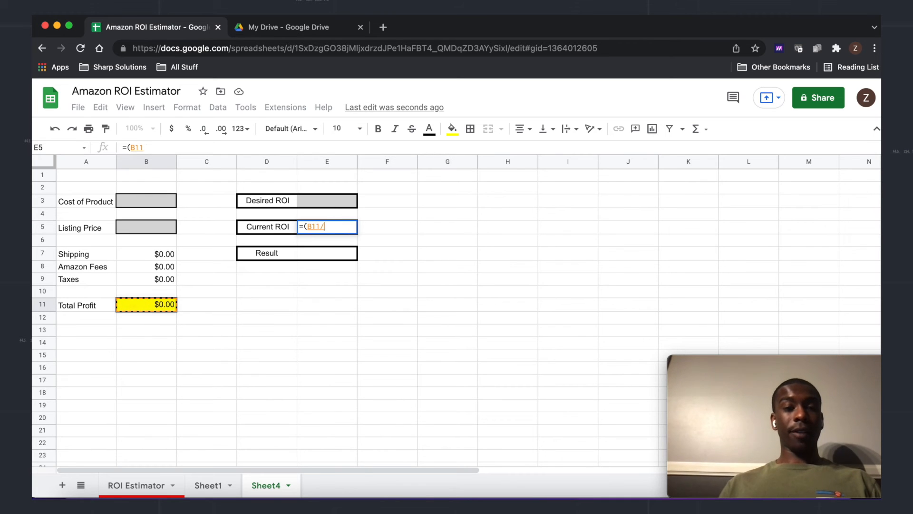
left_click(148, 206)
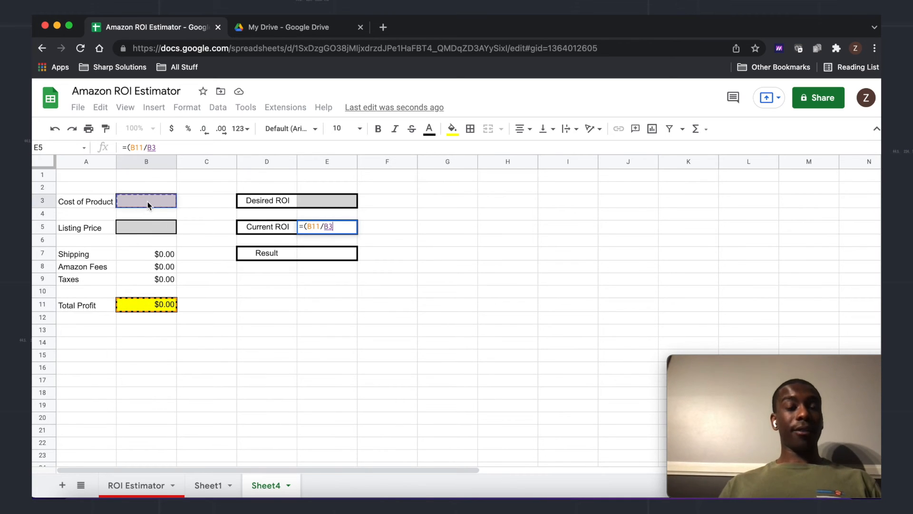
left_click(163, 148)
type(")*100")
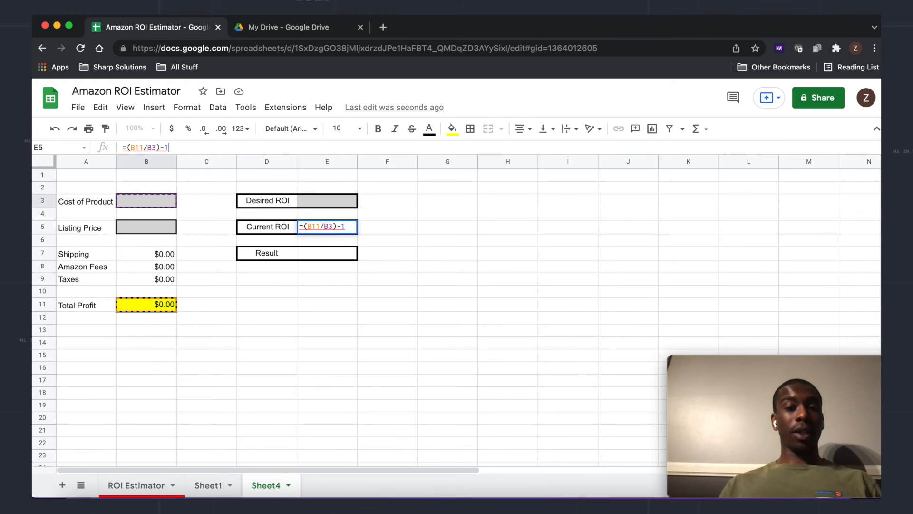
key("Return")
key("Up")
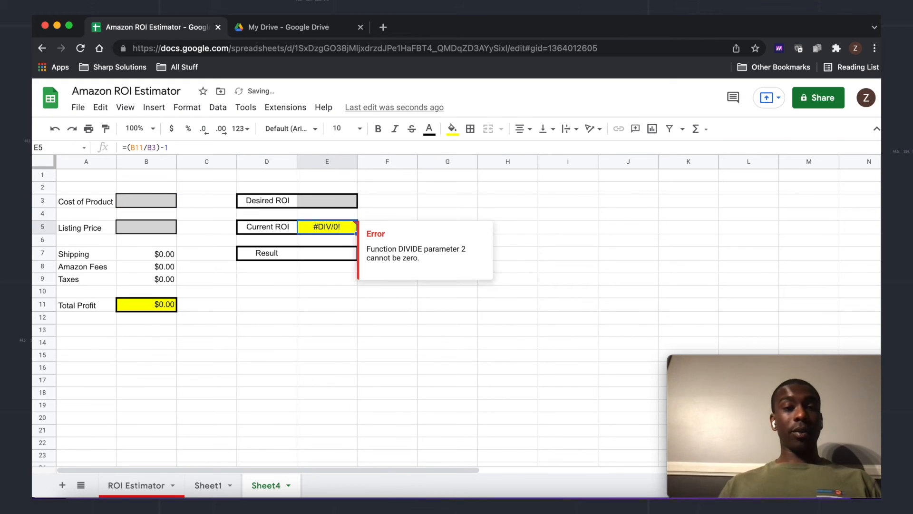
left_click(188, 136)
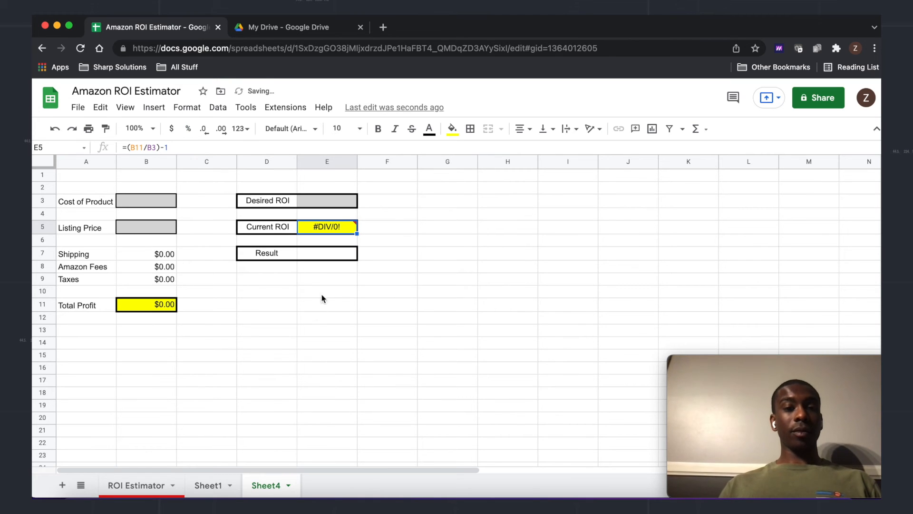
left_click(335, 285)
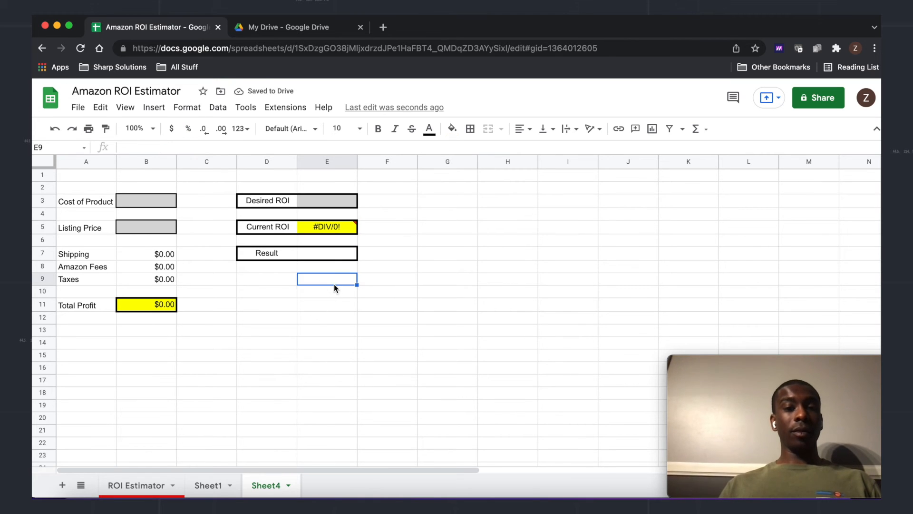
left_click(315, 226)
left_click(316, 255)
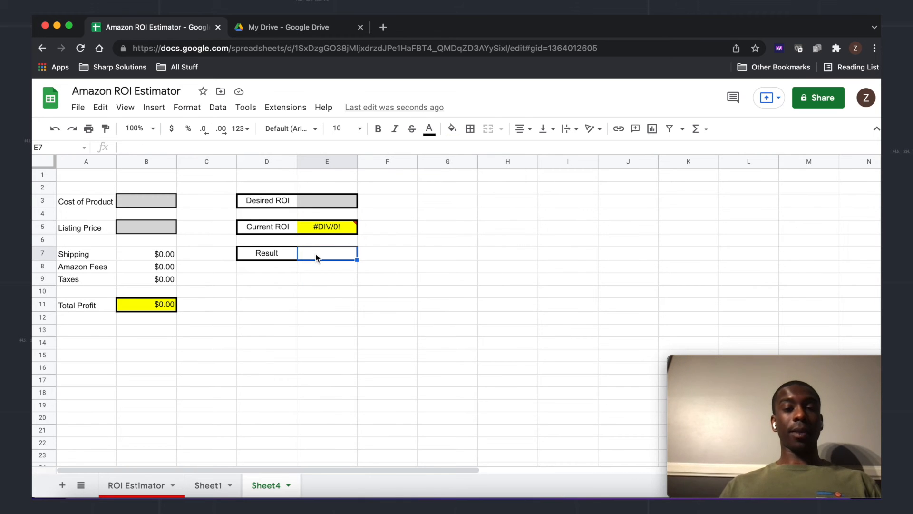
left_click(307, 269)
left_click(342, 294)
- Start an IF formula in Result cell E7 testing whether Current ROI meets or exceeds Desired ROI: =IF(E5>=E3
left_click(332, 258)
type("=if(")
left_click(365, 278)
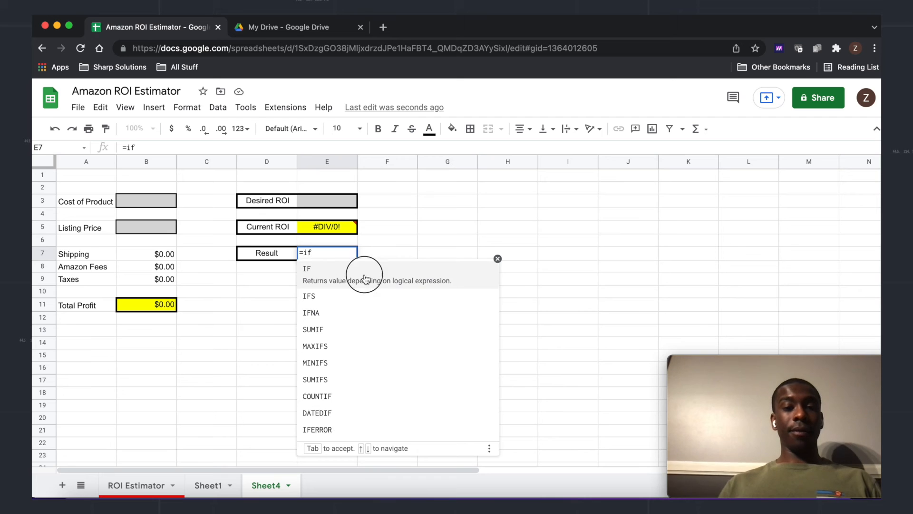
key("BackSpace")
key("BackSpace")
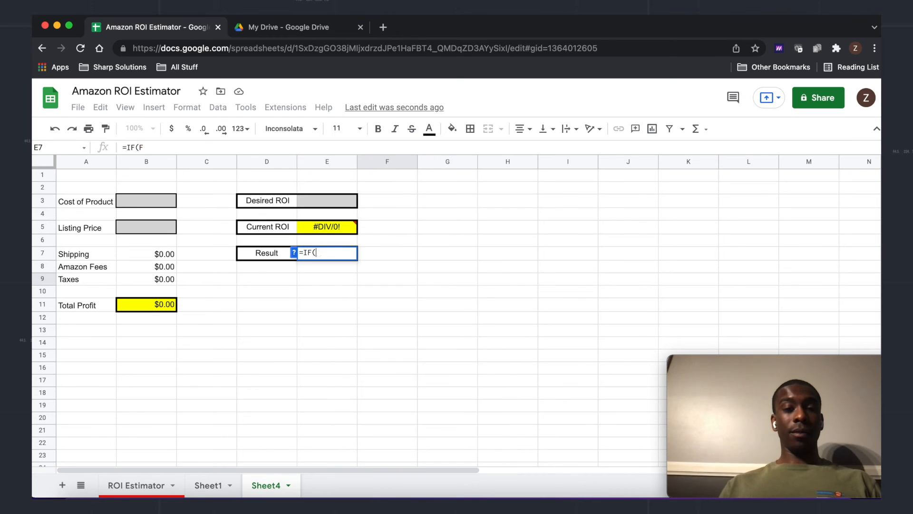
left_click(327, 230)
type(">=")
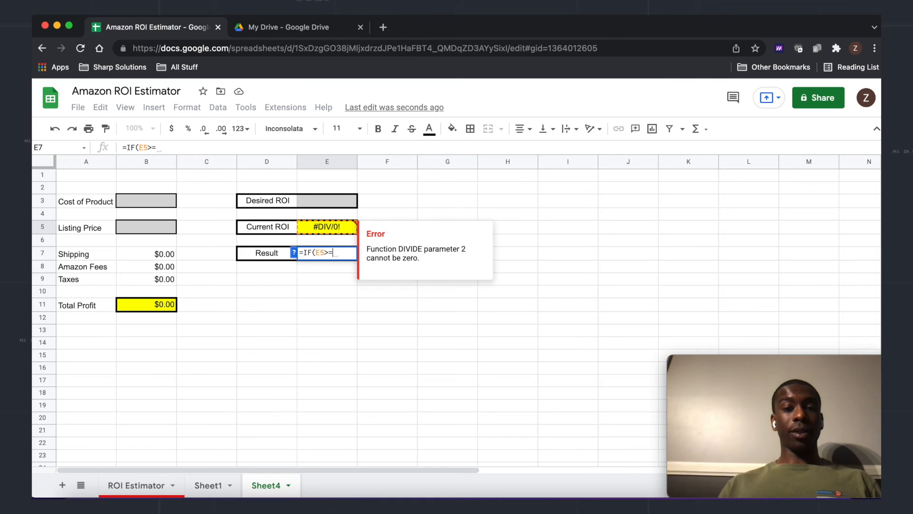
left_click(314, 203)
- Add "You're good" as the value the Result formula returns when the condition is true
type(",\"Y")
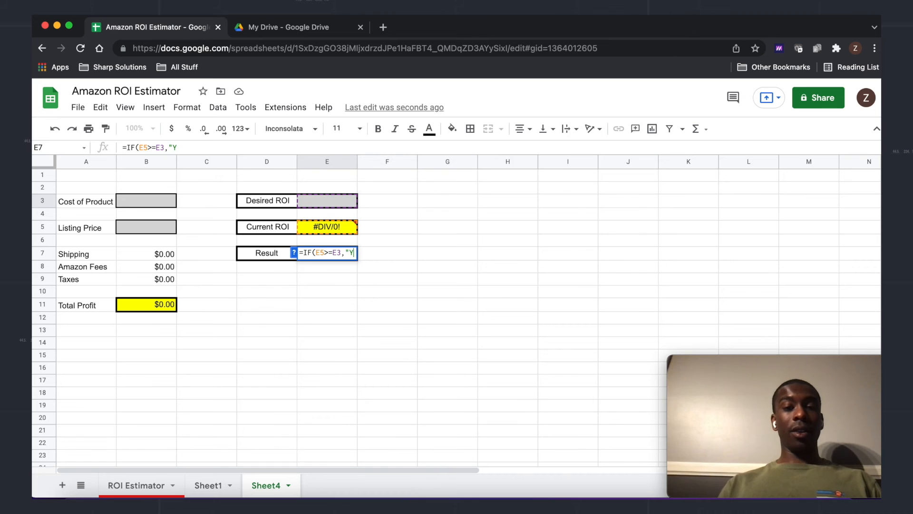
type("pu'")
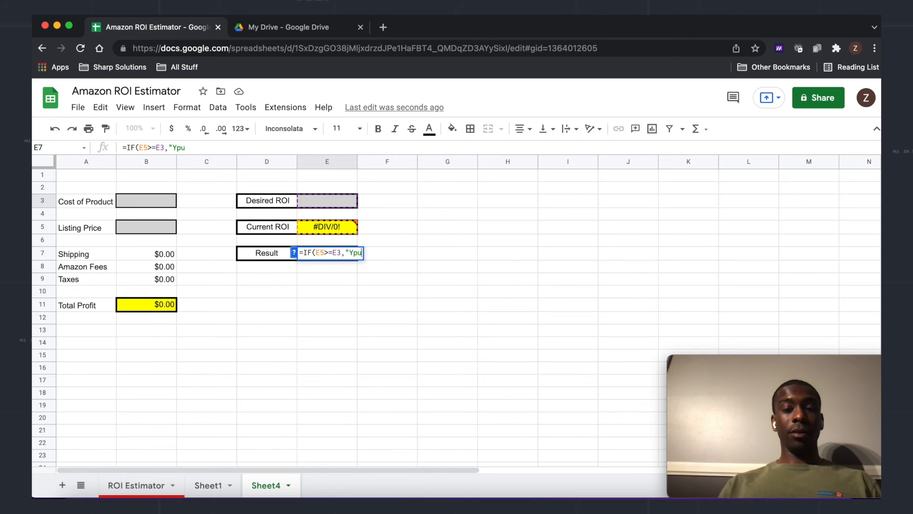
key("BackSpace")
key("BackSpace")
key("BackSpace")
type("o")
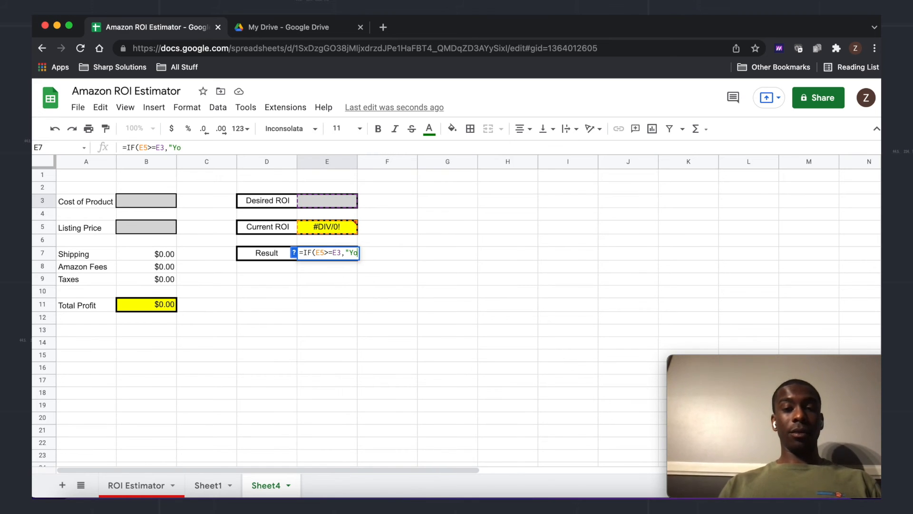
type("u're good")
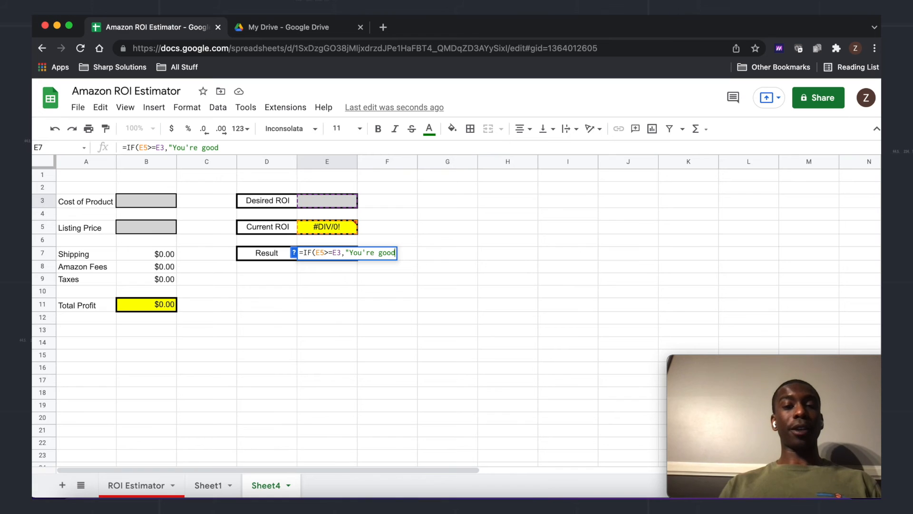
type("\",")
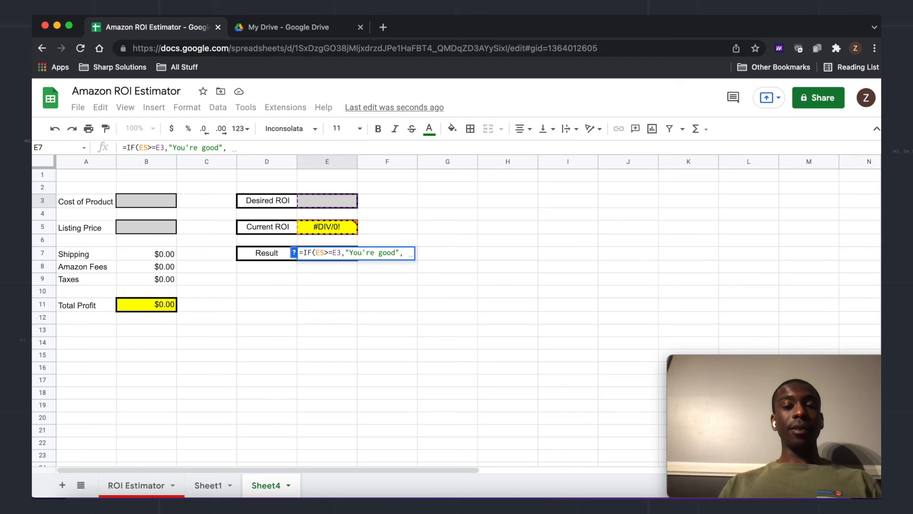
- Add "Raise Listing Price" as the false value, completing =IF(E5>=E3,"You're good", "Raise Listing Price") in E7
type("\"Ra")
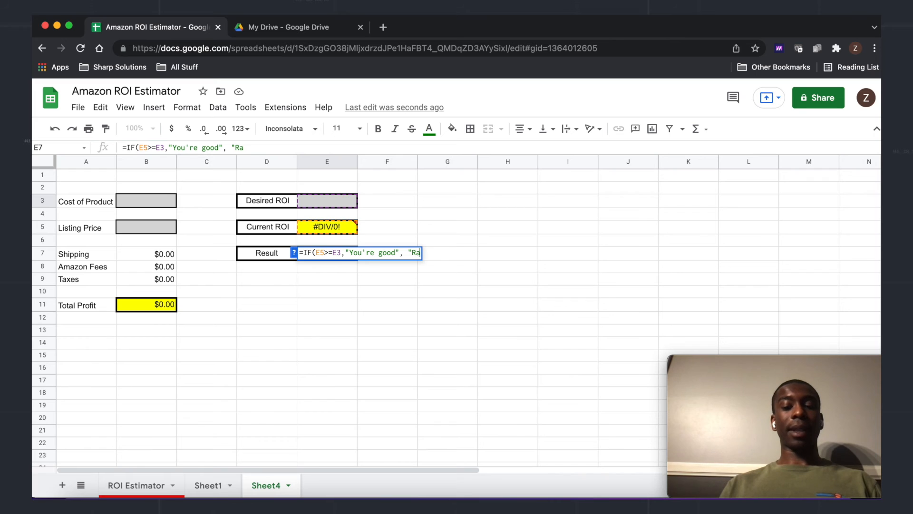
type("ise ")
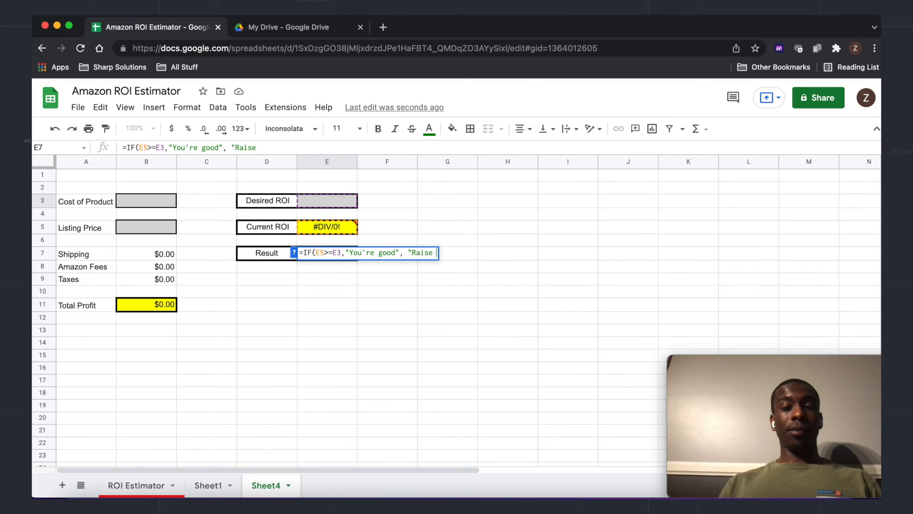
type("Listing Pr")
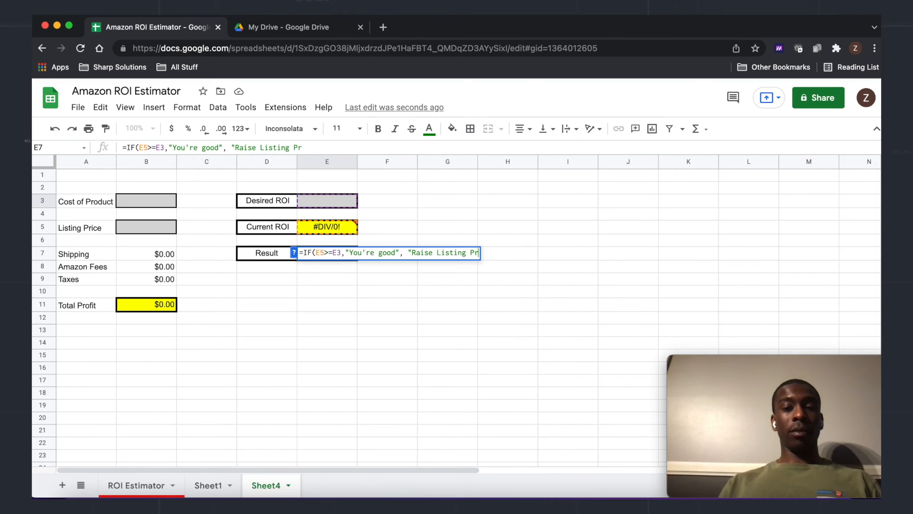
type("ice\")")
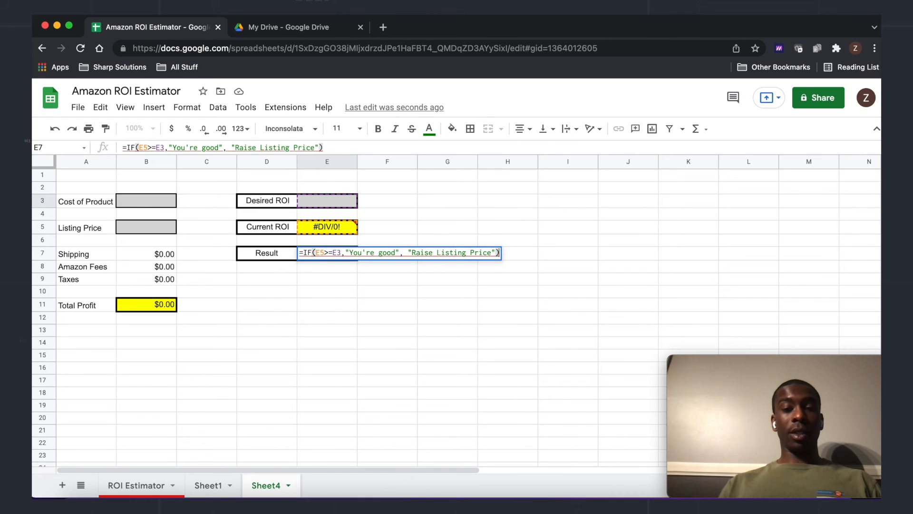
key("Return")
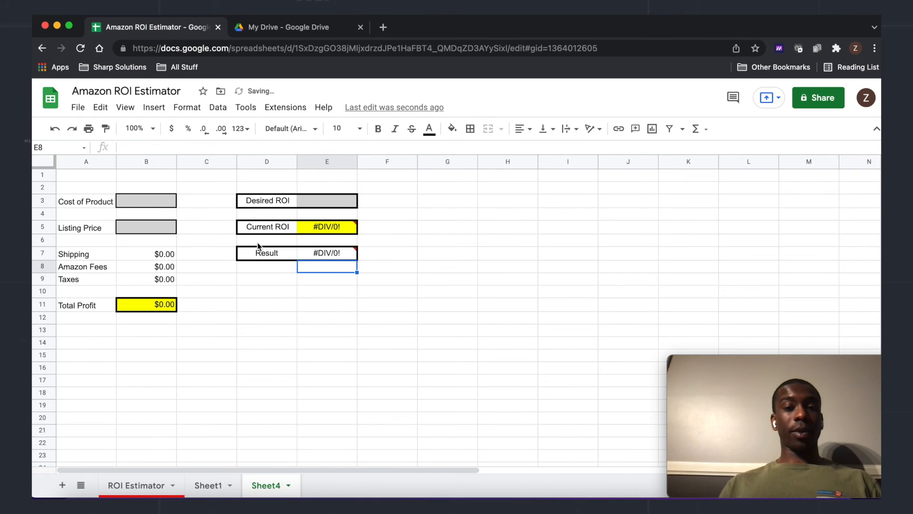
left_click(335, 253)
left_click(250, 318)
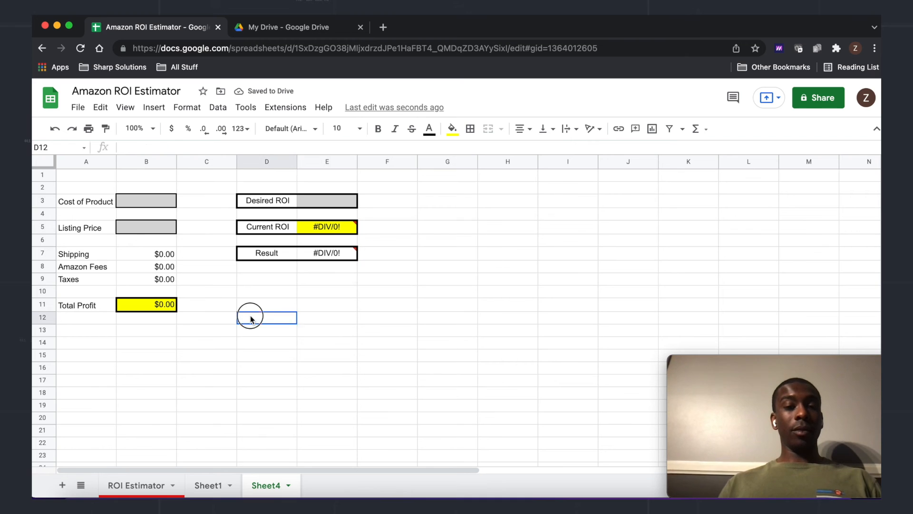
left_click(336, 256)
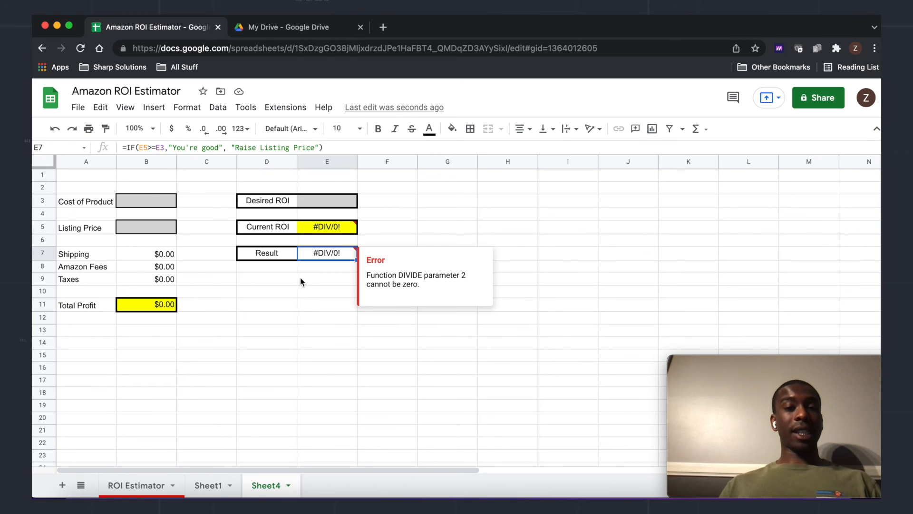
left_click(303, 292)
left_click(326, 252)
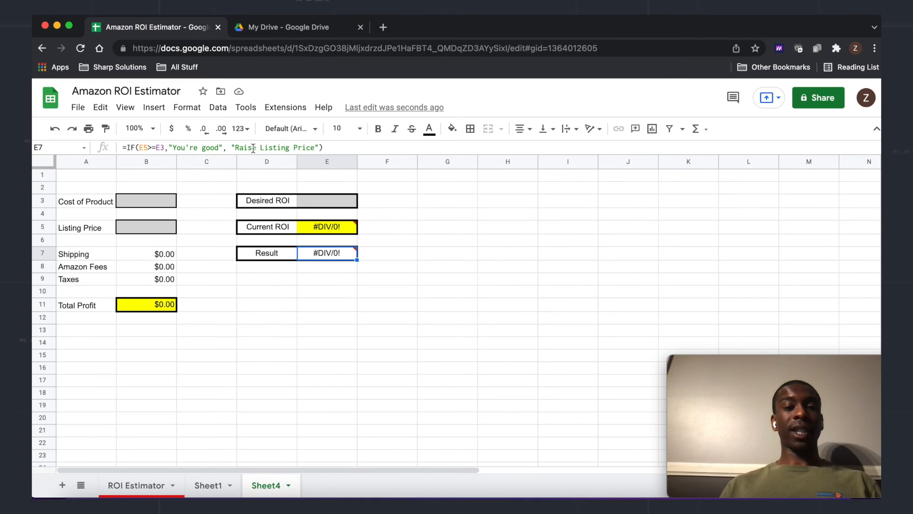
left_click(366, 343)
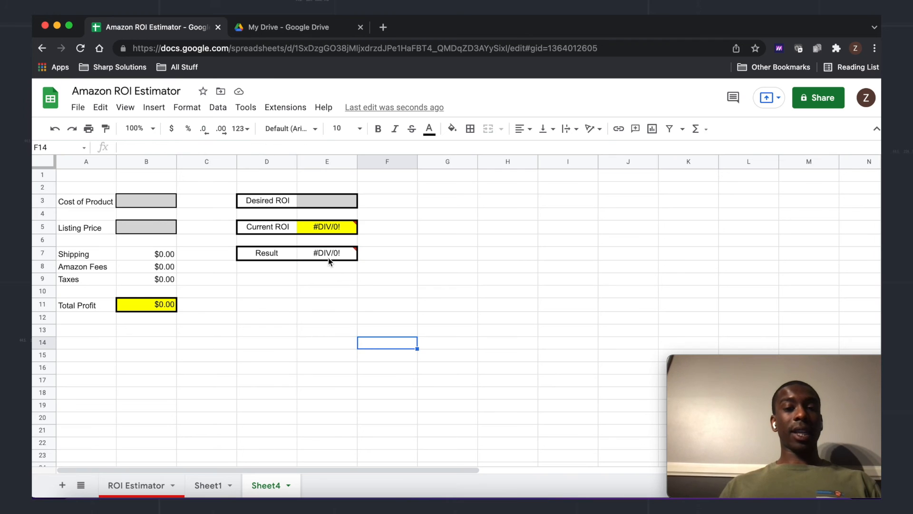
- Start a single-color conditional formatting rule for Result cell E7 with the condition Text is exactly
left_click(327, 253)
left_click(187, 107)
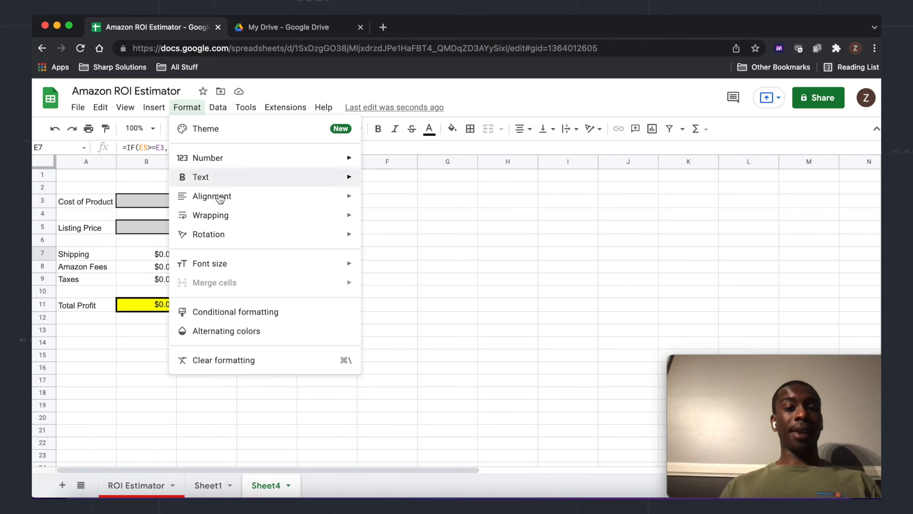
left_click(235, 317)
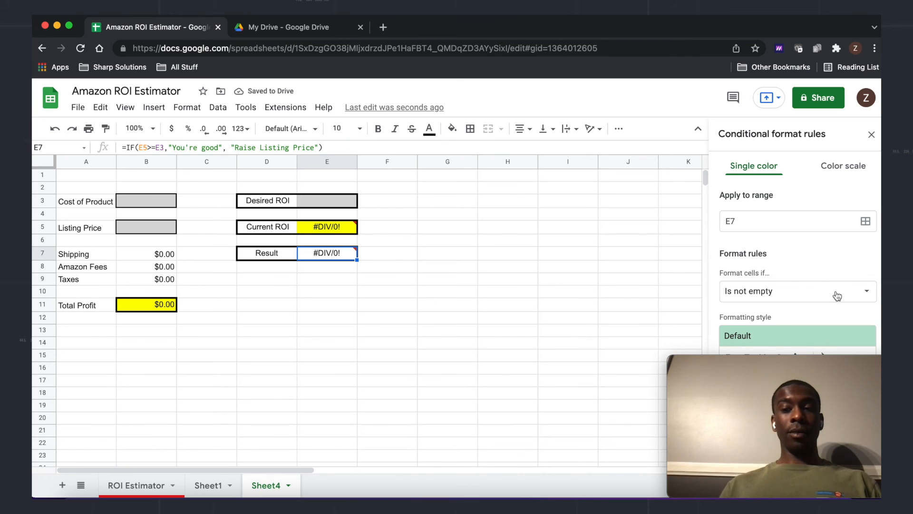
left_click_drag(808, 359, 532, 357)
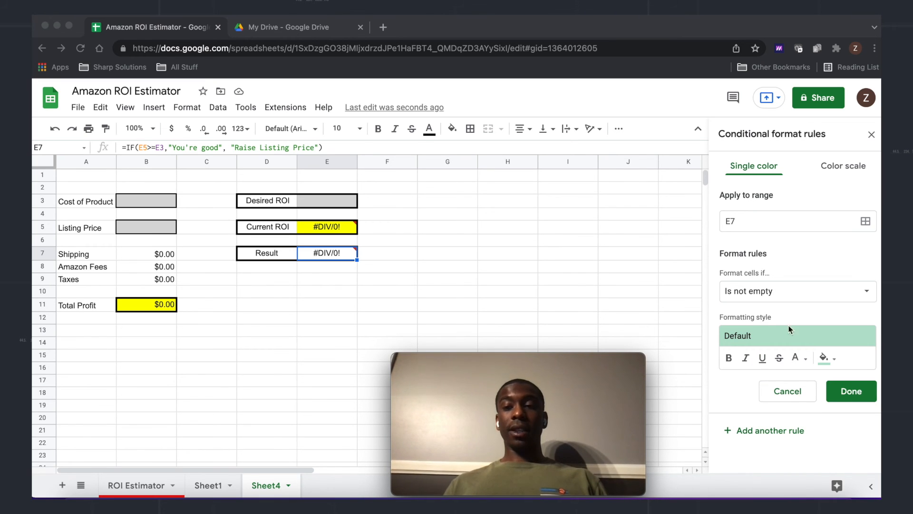
left_click(842, 290)
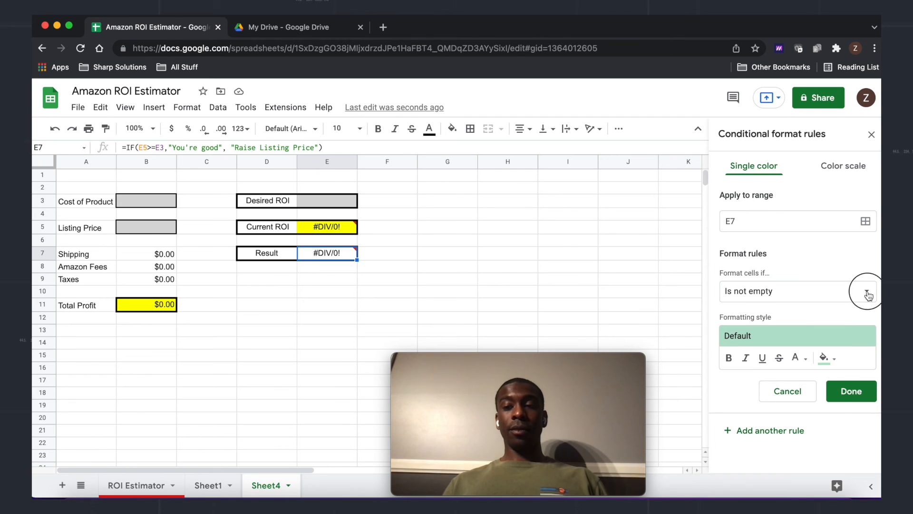
left_click(846, 292)
left_click(808, 384)
- Set the text that the E7 conditional formatting rule matches to "You're good"
left_click(767, 316)
type("Y")
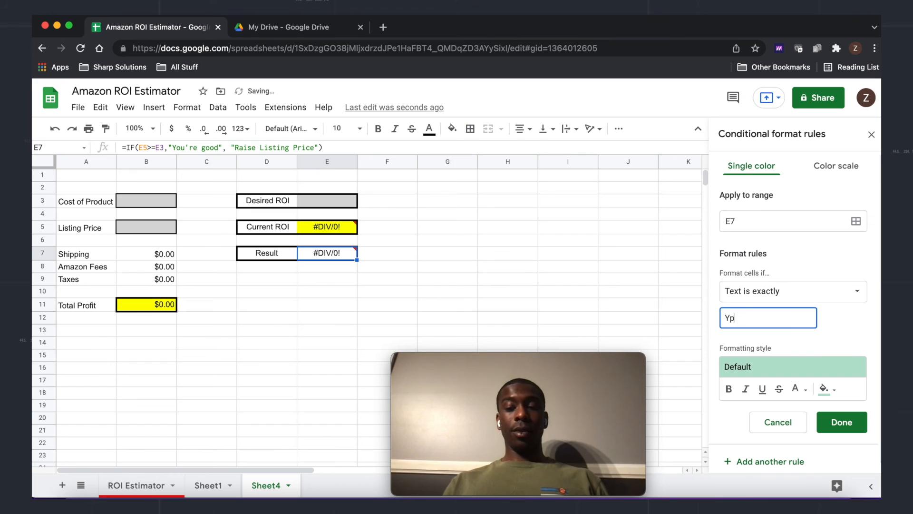
type("ou'")
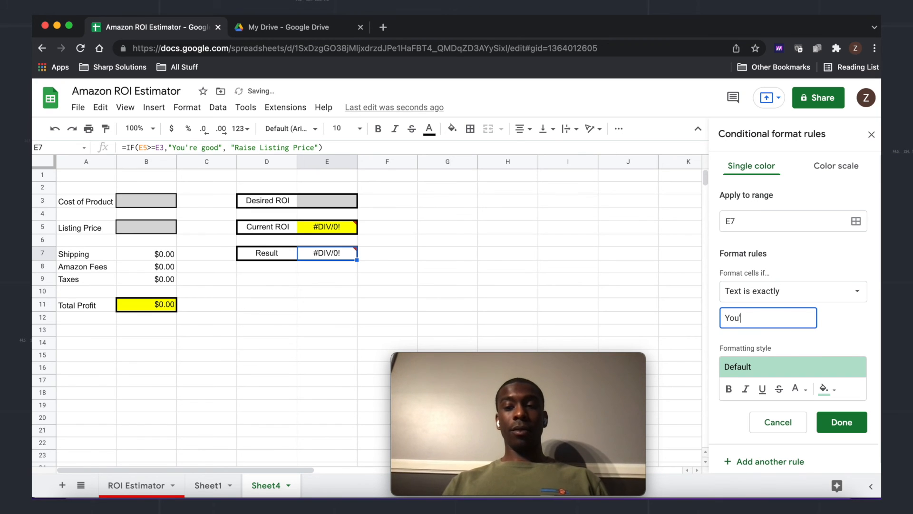
type("re goo")
key("BackSpace")
key("BackSpace")
type("goog")
key("BackSpace")
type("d")
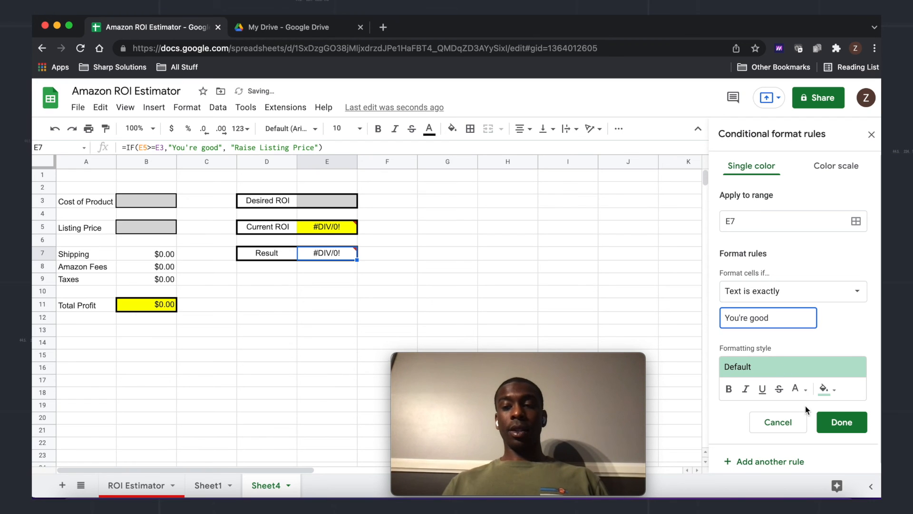
- Save the "You're good" rule and add another E7 rule with the condition Text is exactly "Raise Listing Price"
left_click(838, 422)
left_click(735, 215)
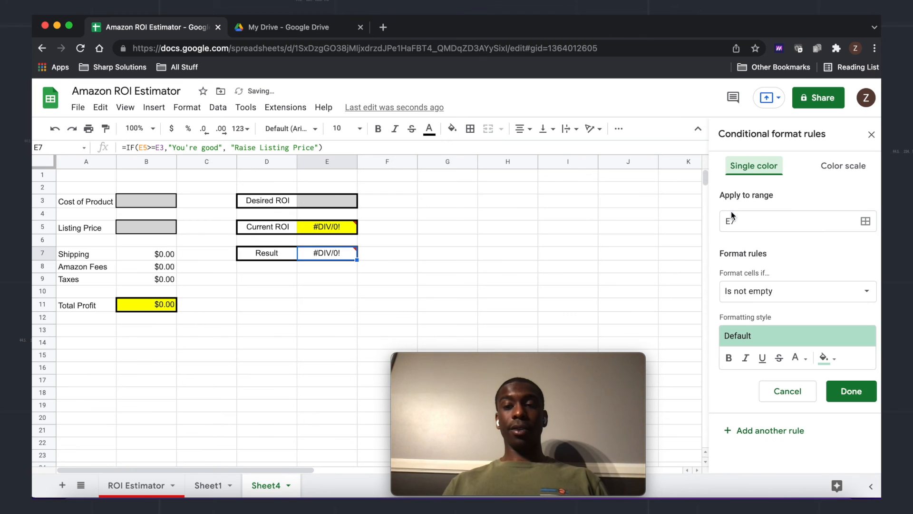
left_click(833, 294)
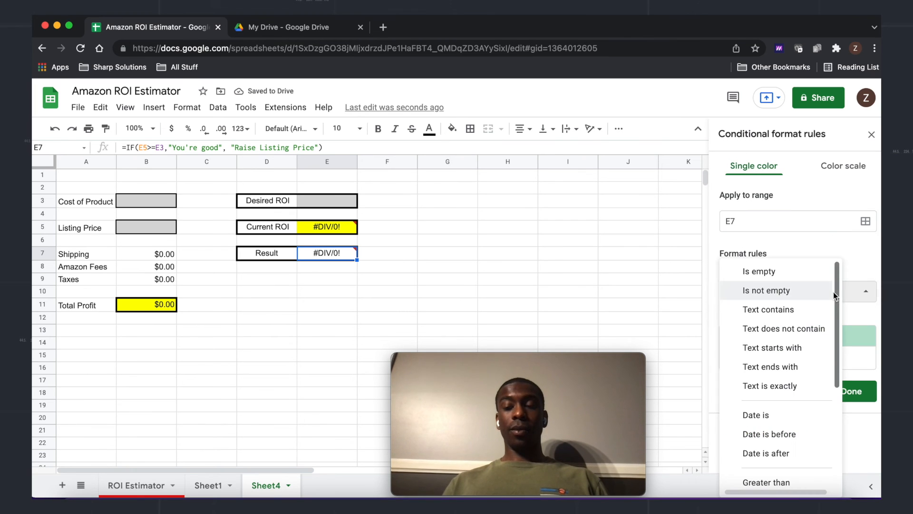
left_click(804, 383)
left_click(774, 316)
type("Raise Listing Price")
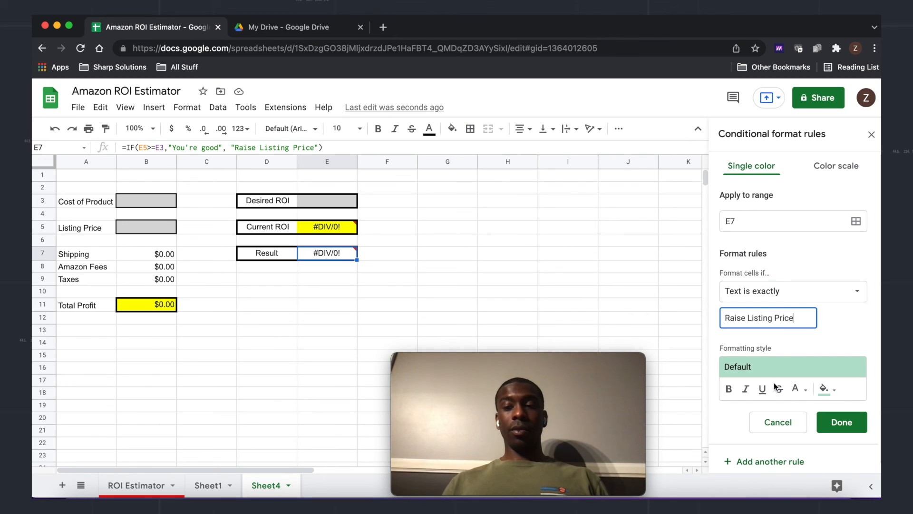
- Give the "Raise Listing Price" rule the light red preset formatting style and save it
left_click(821, 370)
left_click(844, 263)
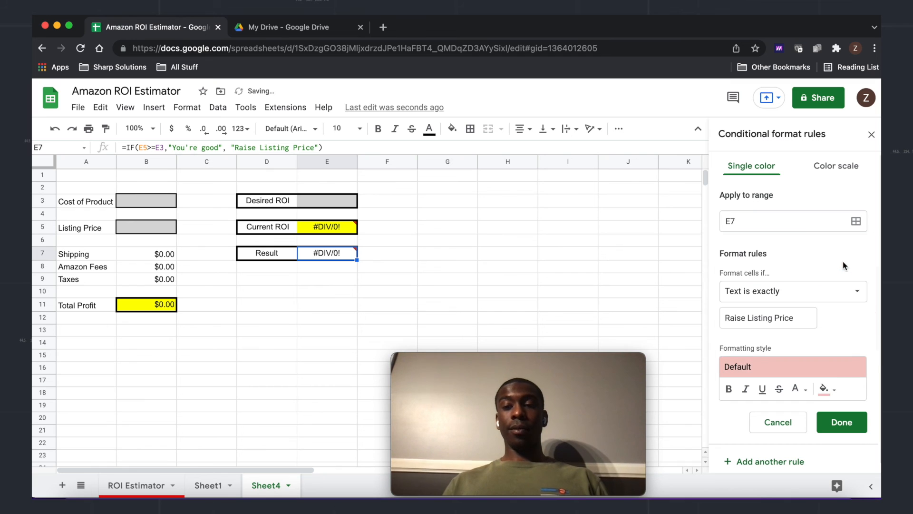
left_click(842, 423)
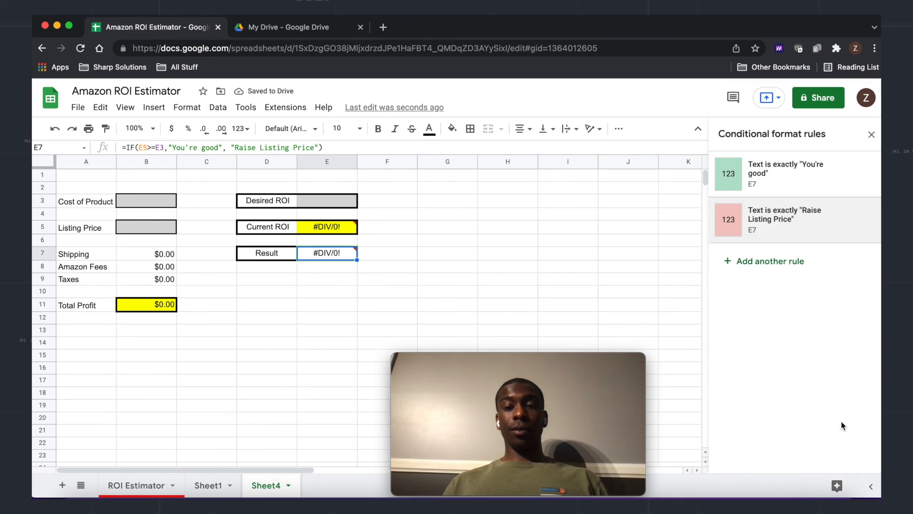
left_click(550, 231)
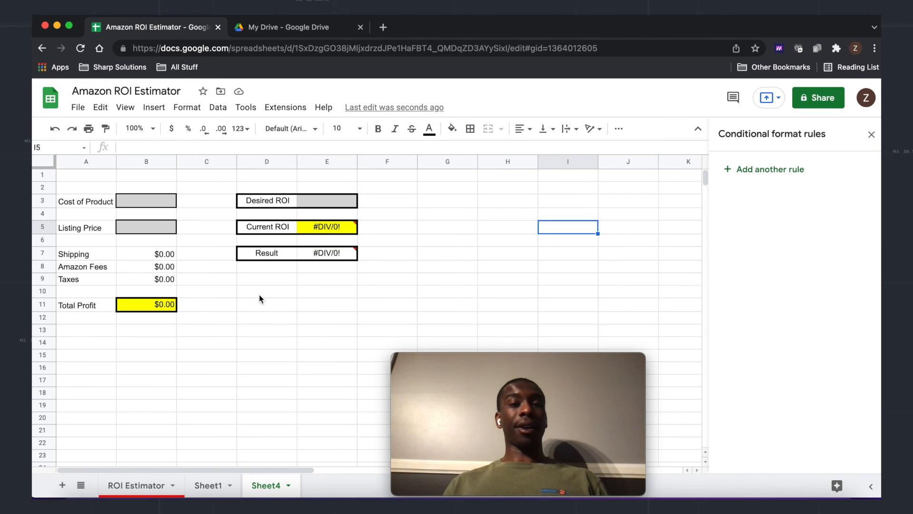
left_click(246, 332)
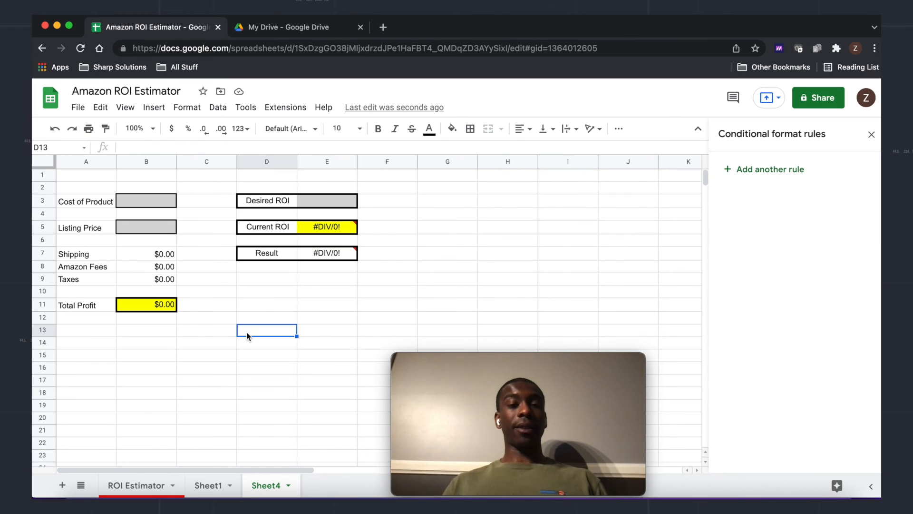
left_click(185, 347)
left_click(124, 329)
left_click(142, 301)
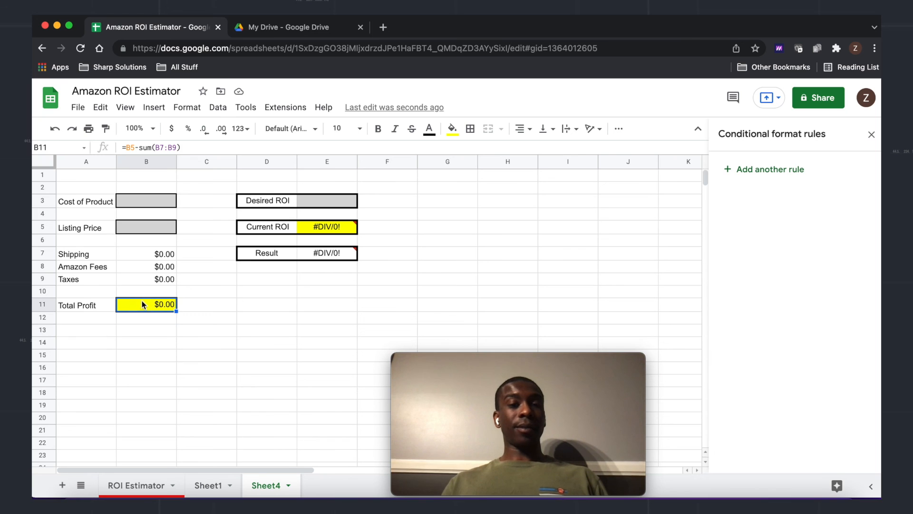
left_click(346, 221)
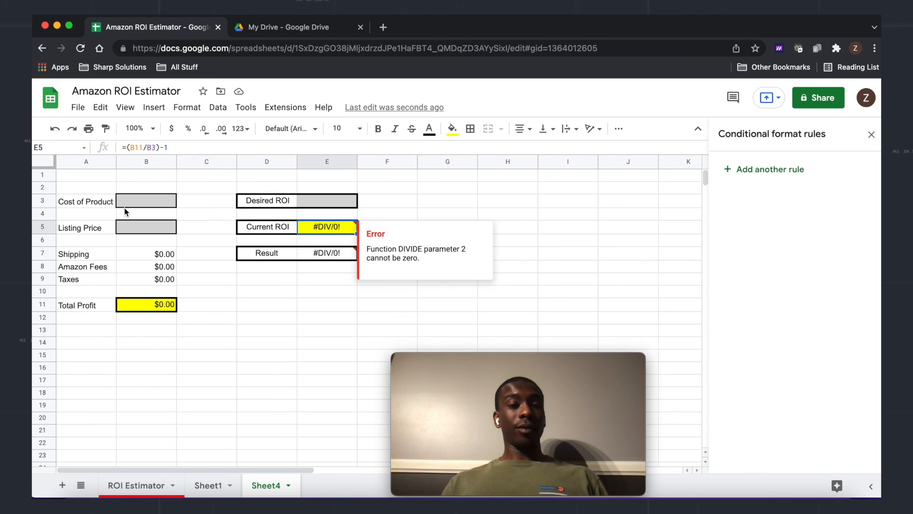
- Enter 100 as the Cost of Product in B3 and 175 as the Listing Price in B5
left_click(142, 205)
type("1")
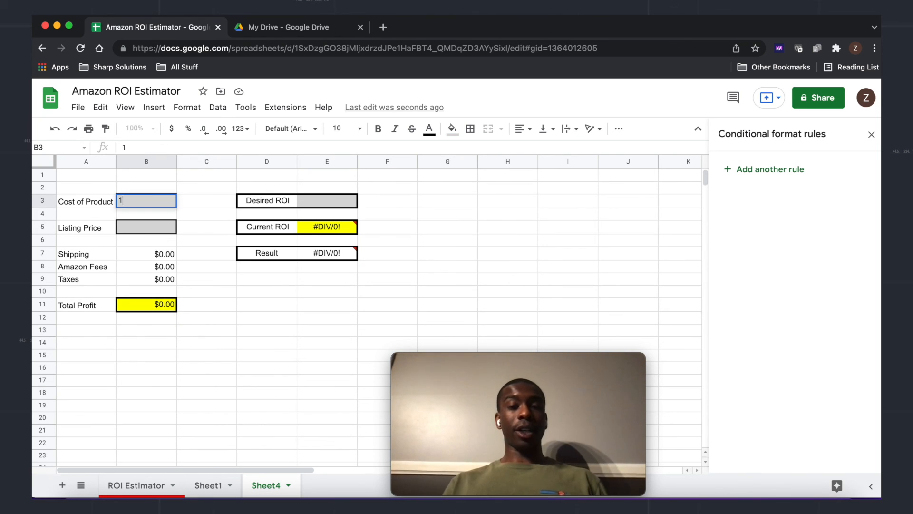
key("Return")
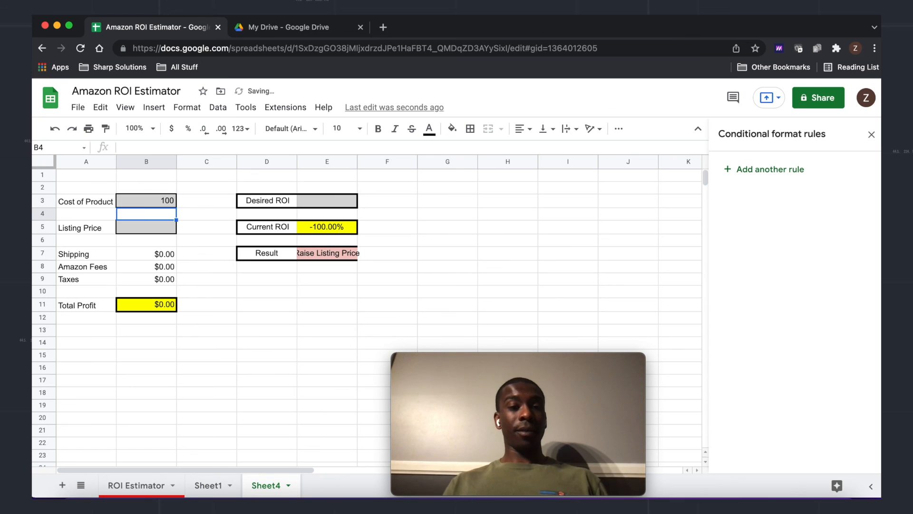
left_click(137, 231)
type("175")
key("Return")
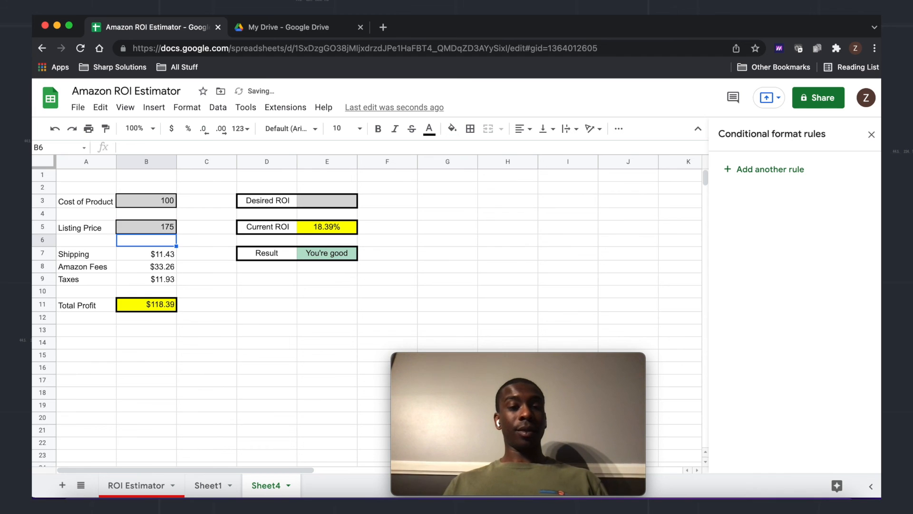
- Examine the calculated Shipping, Amazon Fees, Taxes, Total Profit and Current ROI cells
left_click(144, 256)
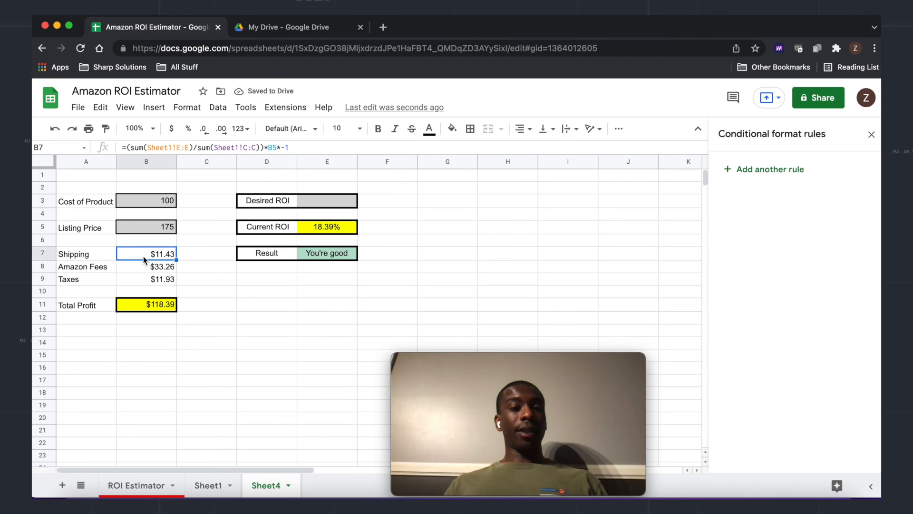
left_click_drag(143, 259, 148, 281)
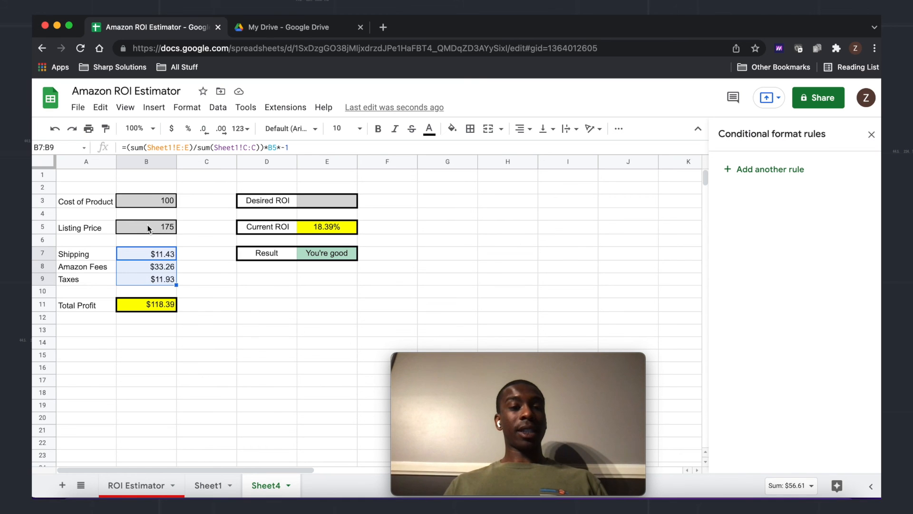
left_click(148, 228)
left_click(158, 260)
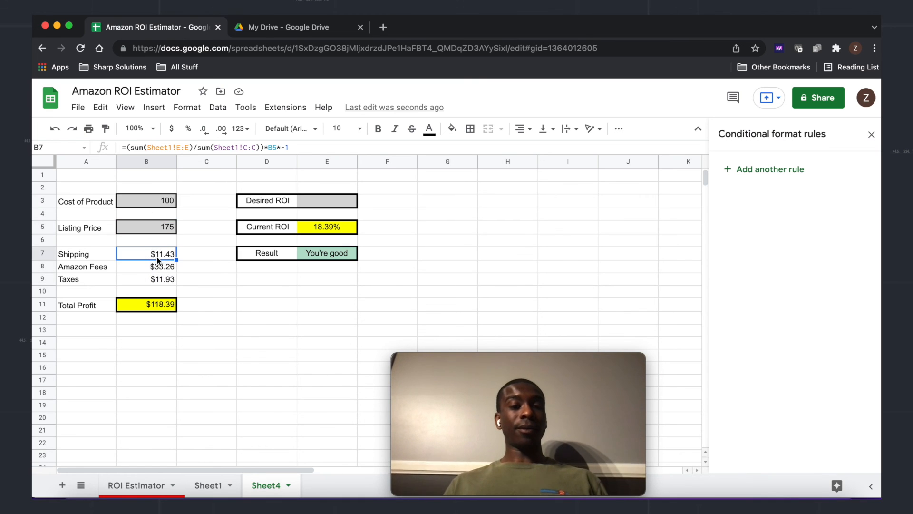
left_click(147, 310)
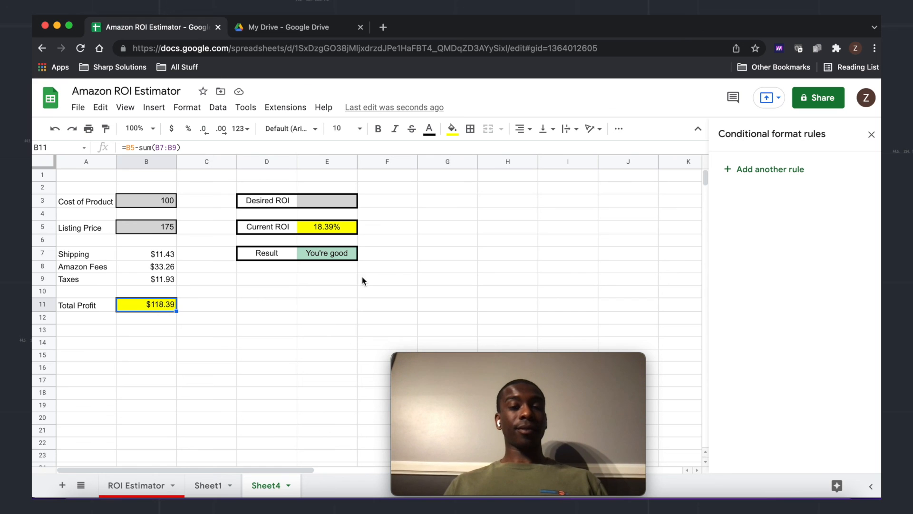
left_click(333, 267)
left_click(326, 230)
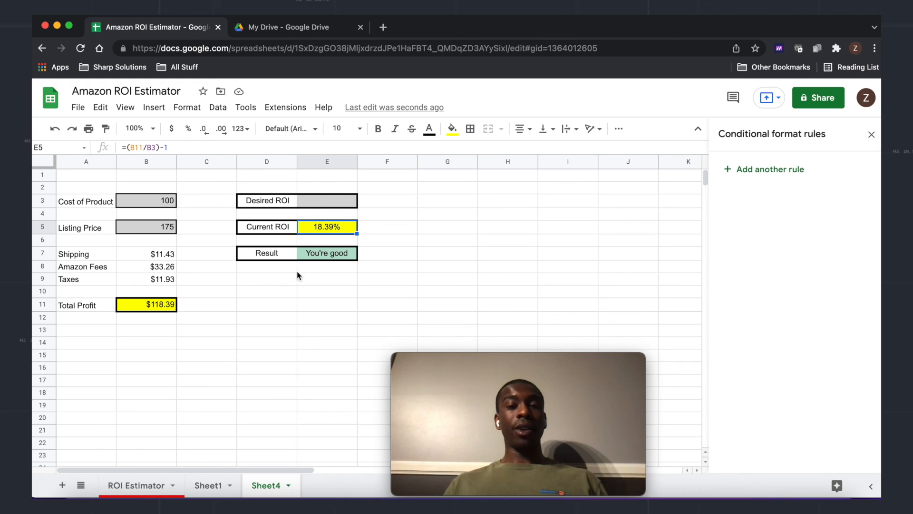
- Enter 20 as the Desired ROI in E3
left_click(312, 207)
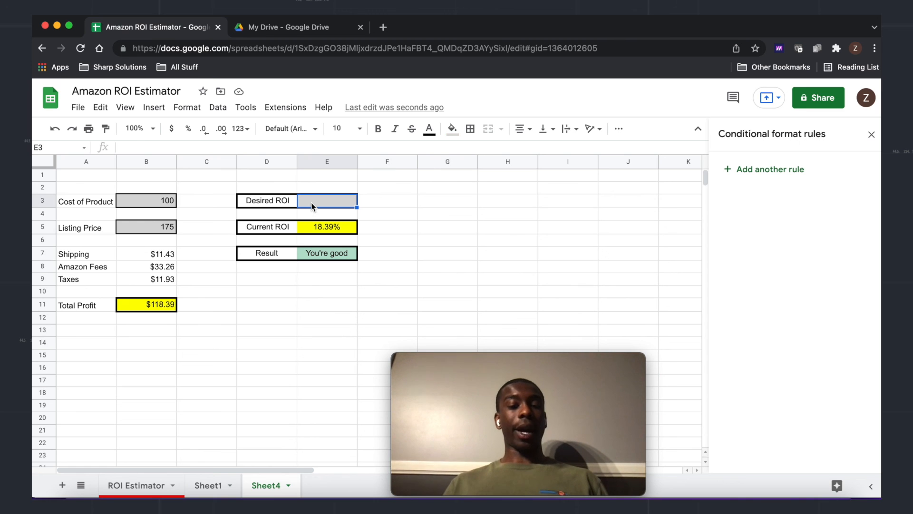
type("20")
key("Return")
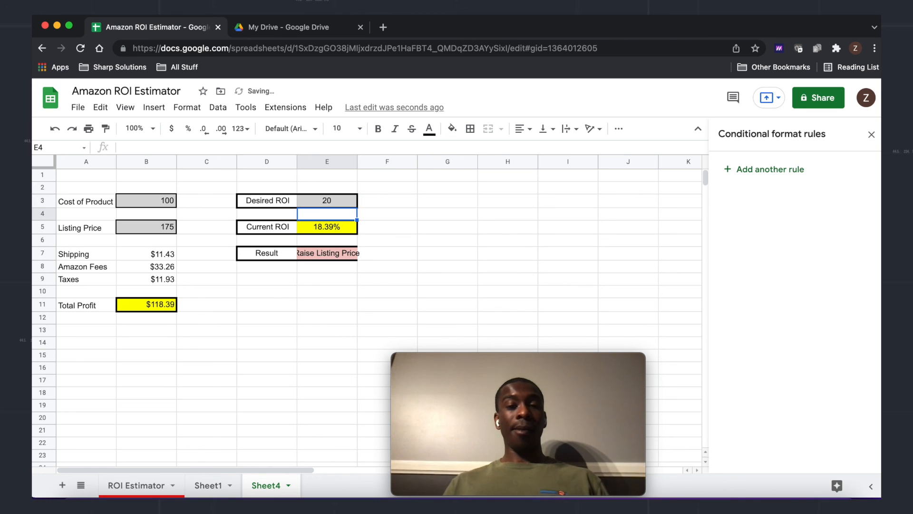
- Widen column E slightly so the full "Raise Listing Price" text fits in the Result cell
left_click_drag(358, 160, 368, 160)
left_click(326, 291)
left_click(335, 255)
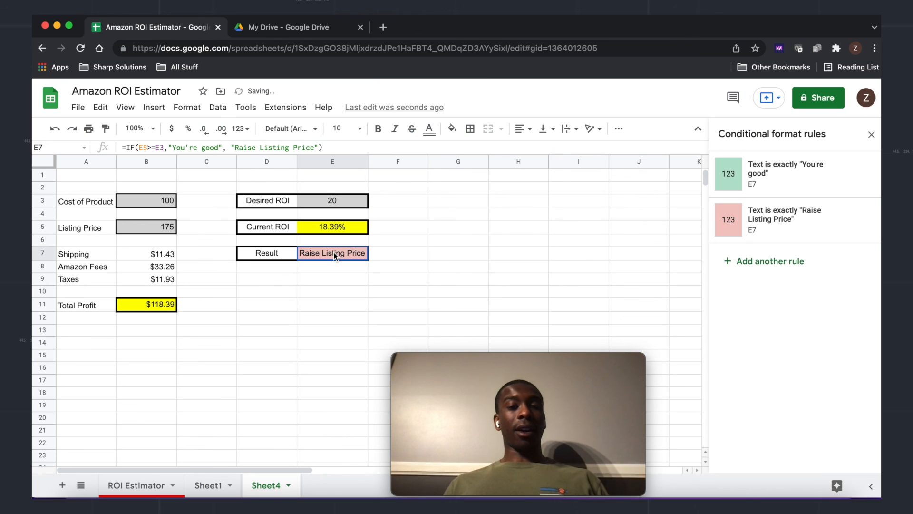
left_click(282, 295)
left_click(215, 331)
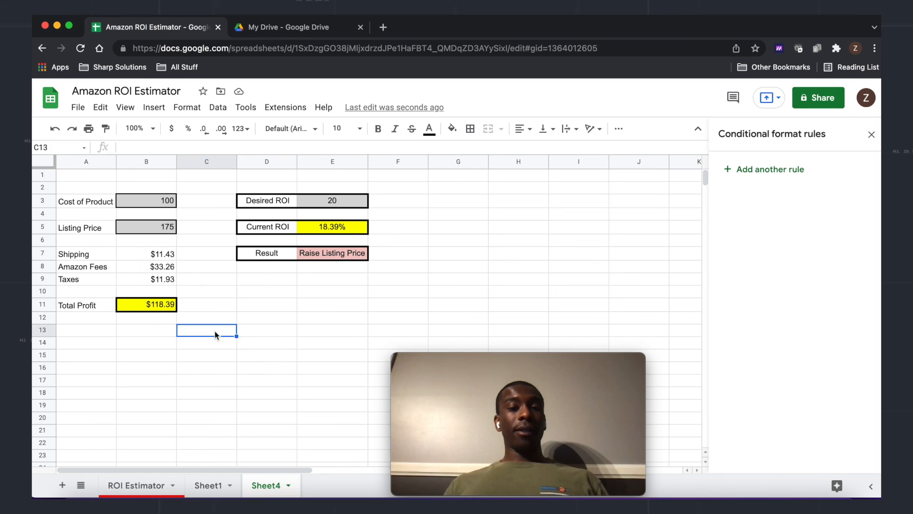
left_click(328, 306)
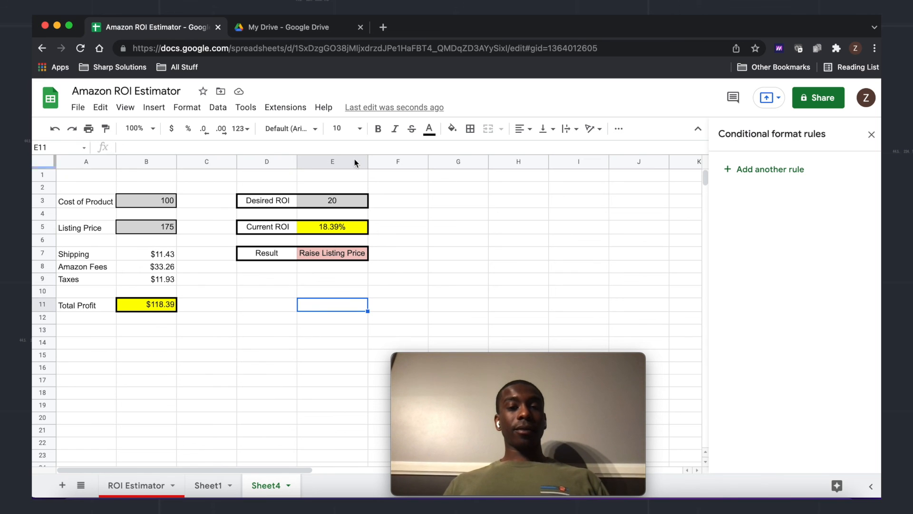
- Format the Cost of Product and Listing Price cells, B3 and B5, as currency
left_click(157, 205)
left_click(154, 231, "super")
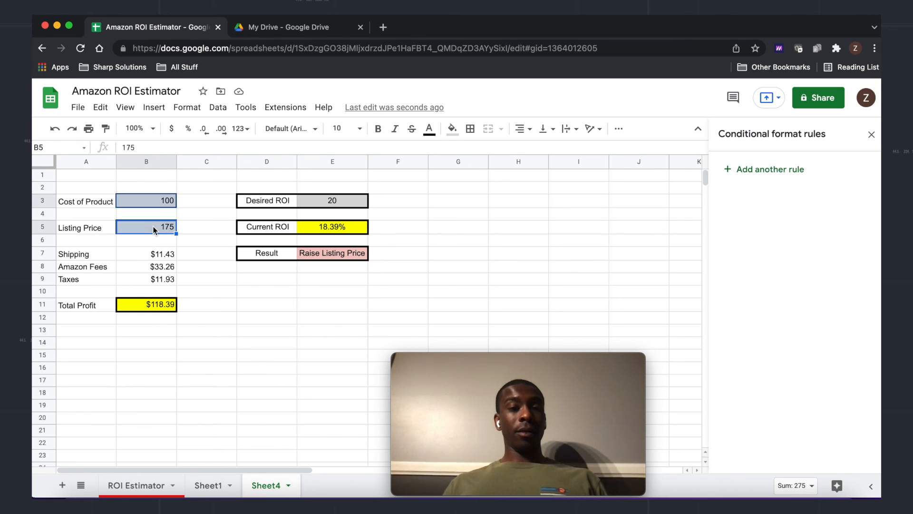
left_click(171, 128)
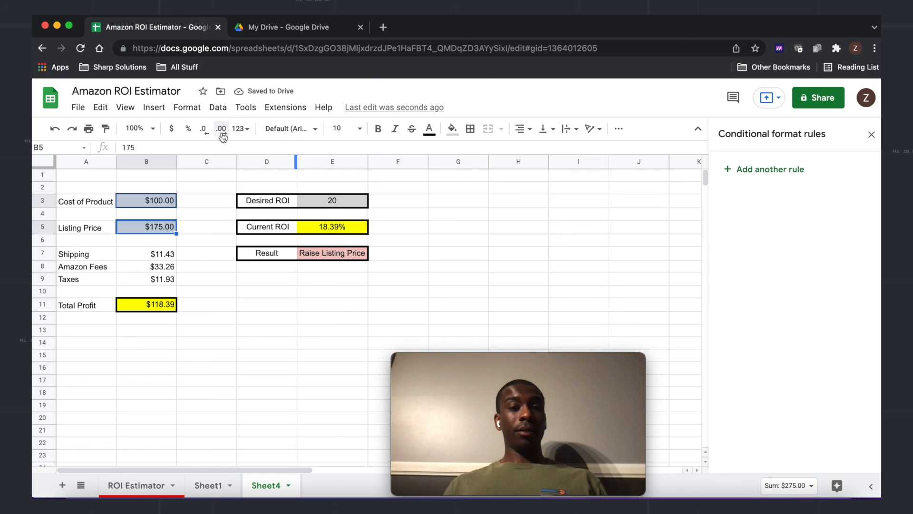
left_click(196, 186)
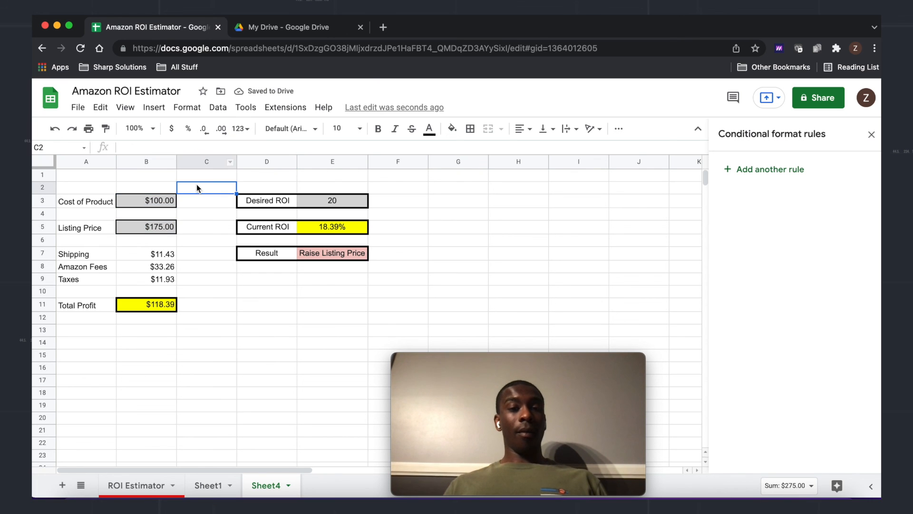
- Format the Desired ROI cell E3 as a percentage with no decimal places
left_click(332, 201)
left_click(193, 143)
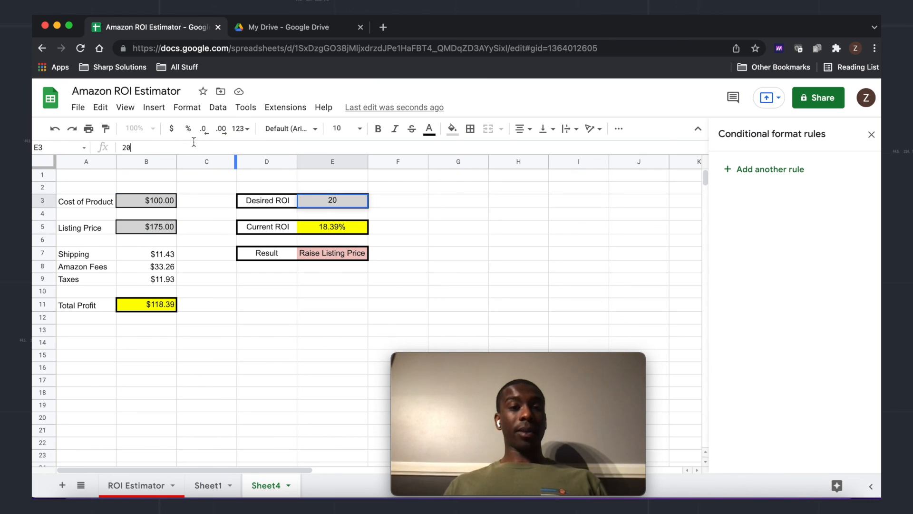
key("Return")
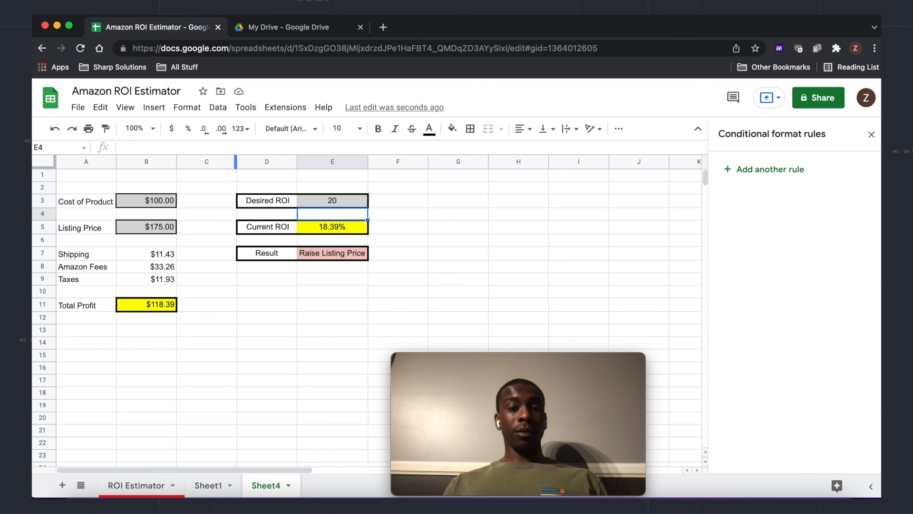
left_click(316, 201)
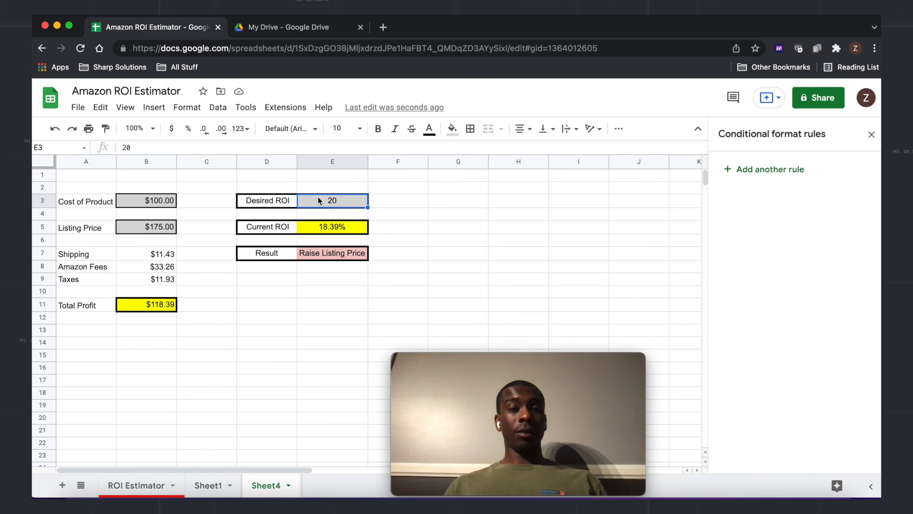
left_click(188, 128)
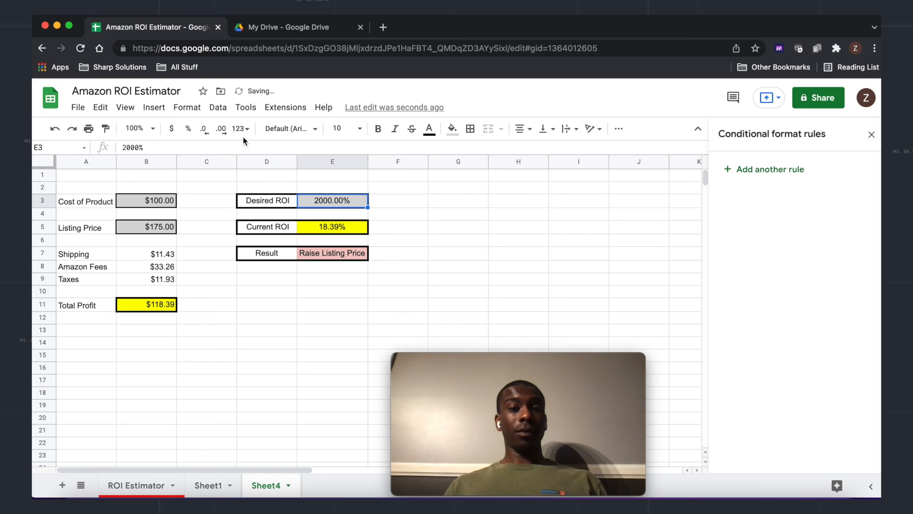
left_click(225, 135)
left_click(225, 134)
left_click(205, 134)
left_click(204, 134)
left_click(205, 134)
left_click(204, 135)
- Correct the Desired ROI value in E3 to 20%
left_click(138, 148)
key("BackSpace")
key("BackSpace")
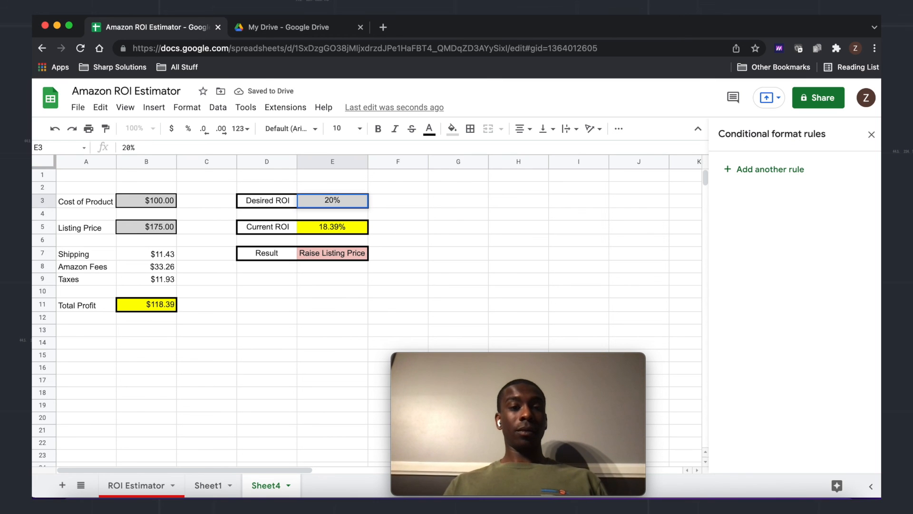
key("Return")
left_click(269, 357)
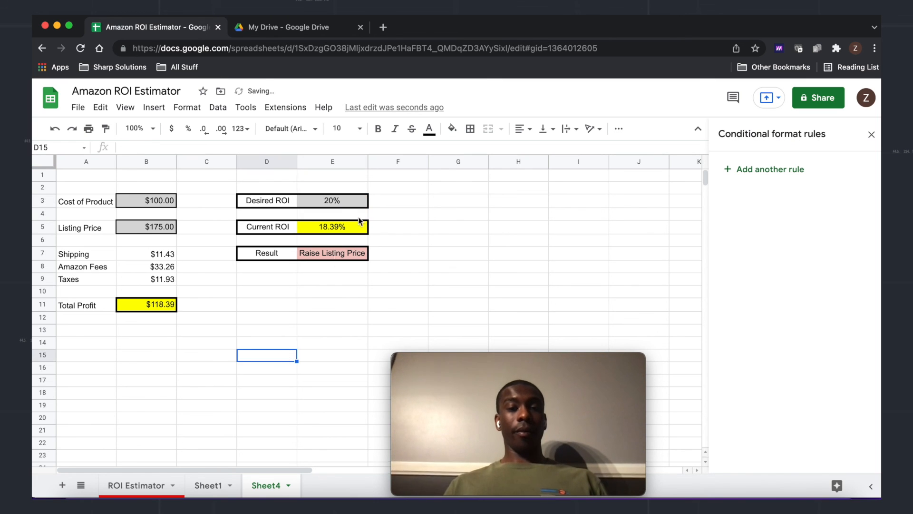
- Set the Desired ROI in E3 to 15% to test the Result formula and its formatting
left_click(349, 204)
type("15")
key("Return")
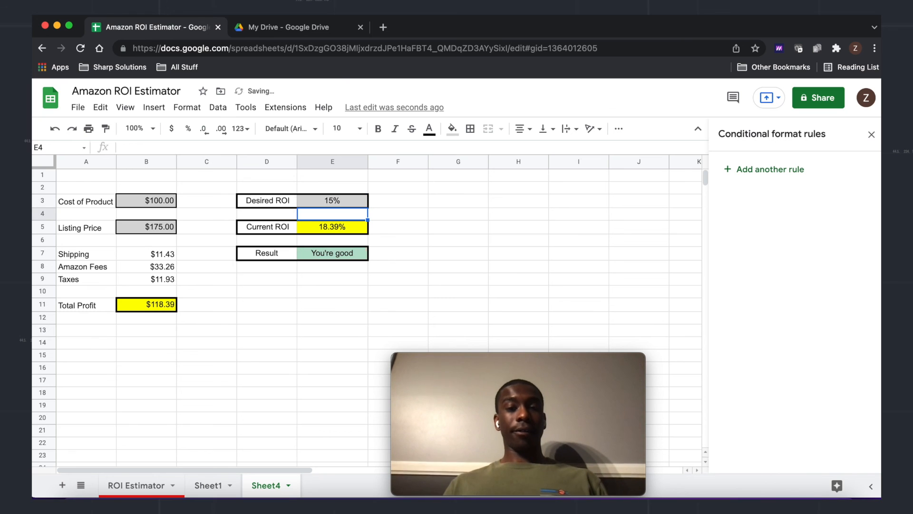
left_click(310, 292)
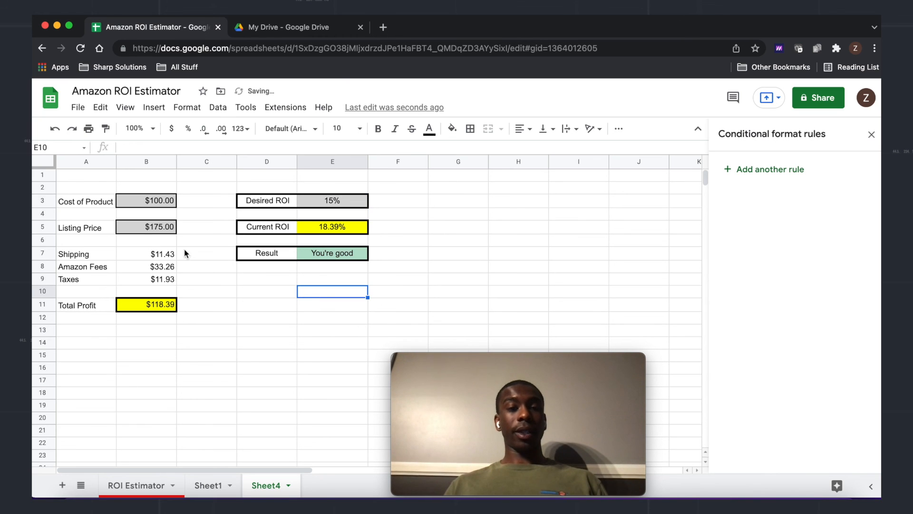
- Set the Desired ROI in E3 to 20% to test how the Result responds
left_click(142, 232)
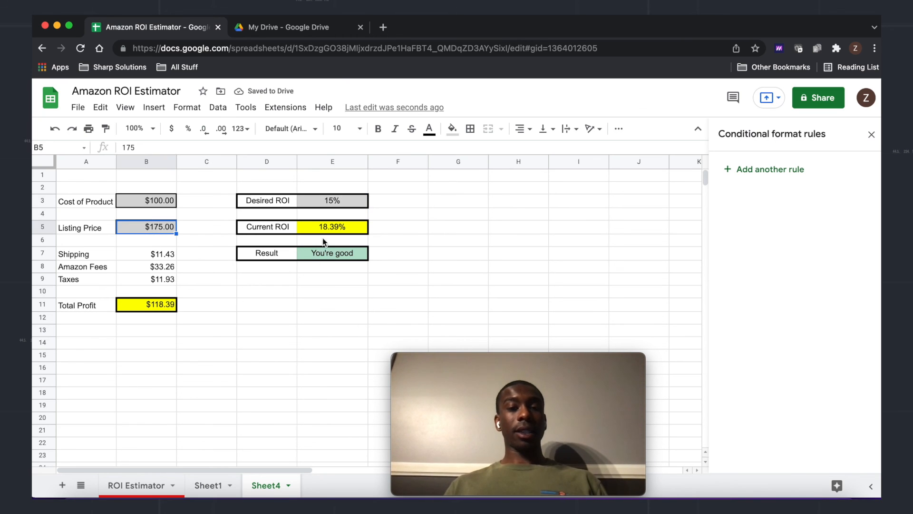
left_click(327, 203)
type("20")
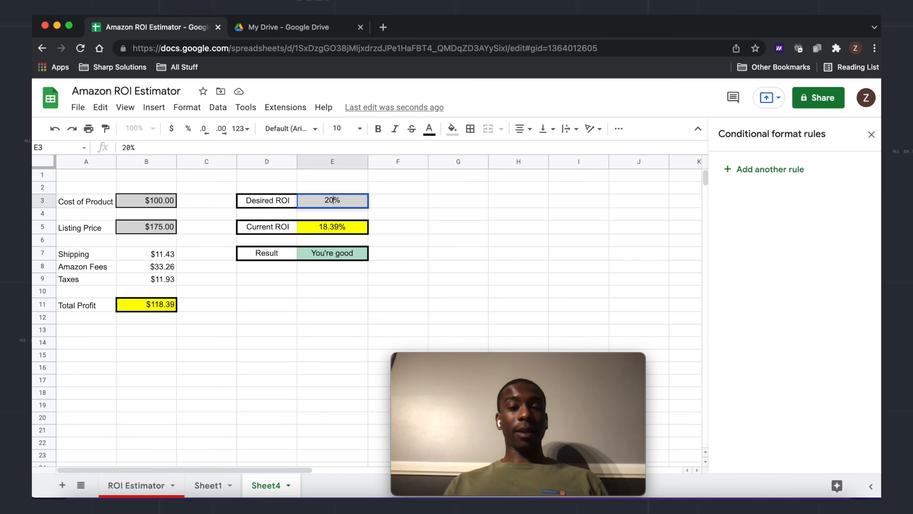
key("Return")
left_click(265, 304)
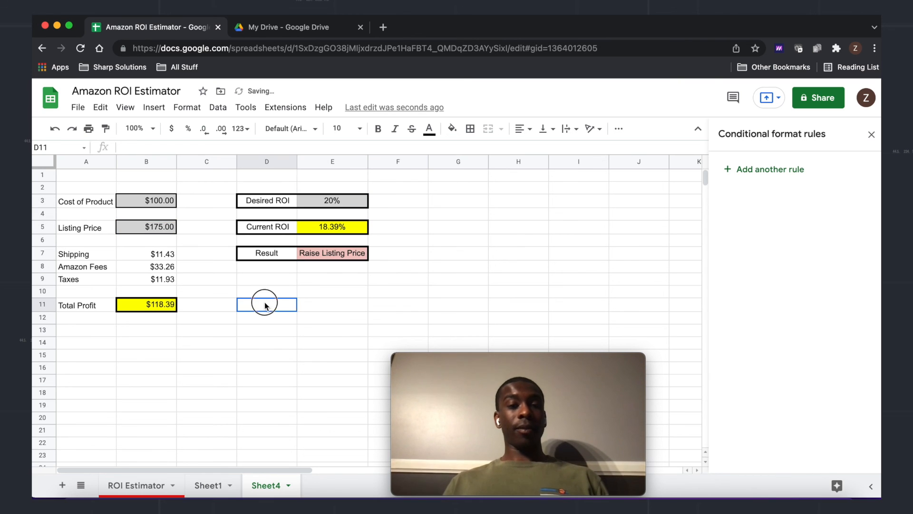
- Raise the Listing Price in B5 to $200 to test the estimates against the desired ROI
left_click(155, 226)
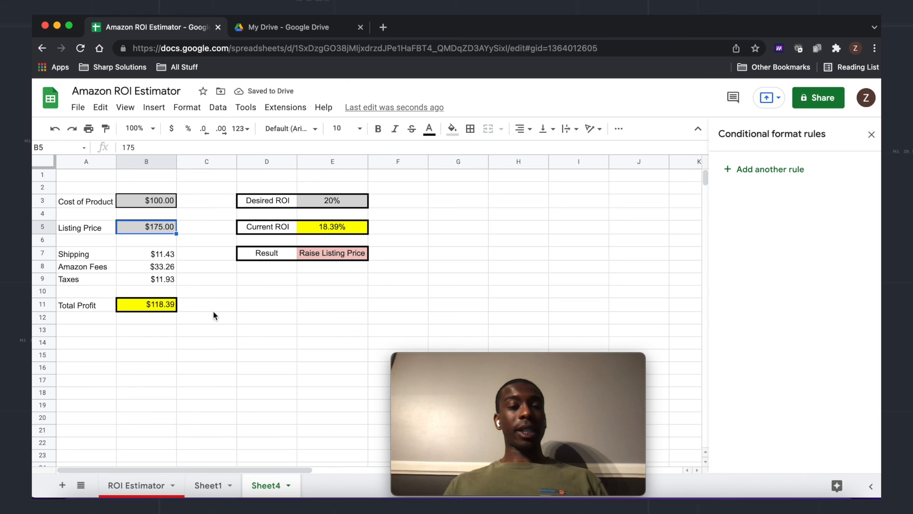
type("200")
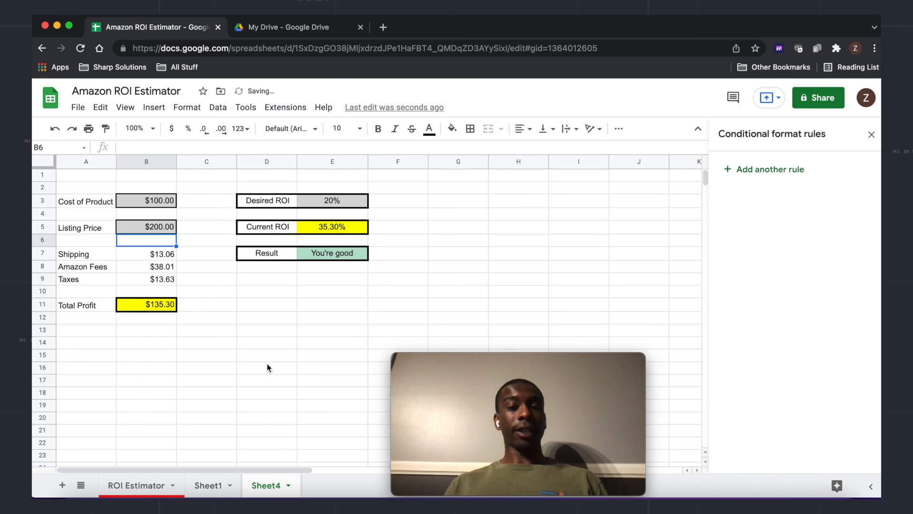
left_click(303, 410)
- Compare the Current ROI in E5 with the Desired ROI in E3 and check the Result formula in E7
left_click(321, 229)
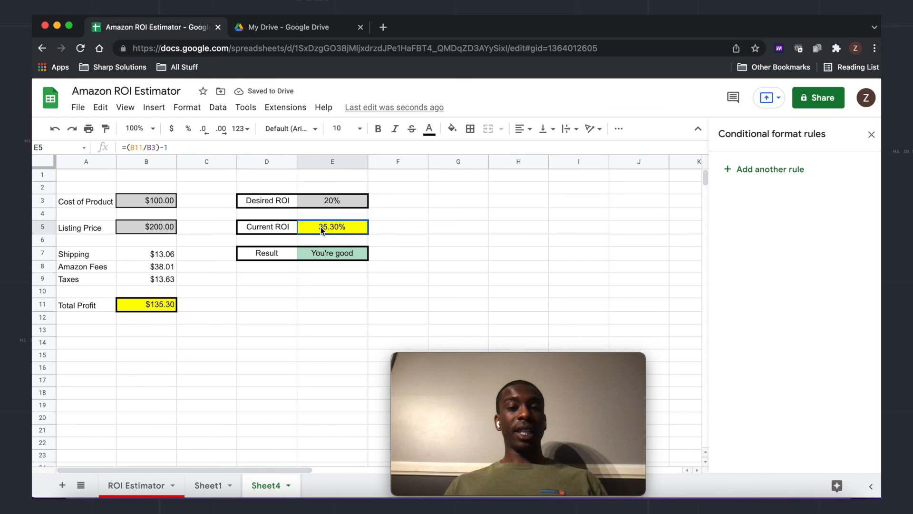
left_click(323, 202)
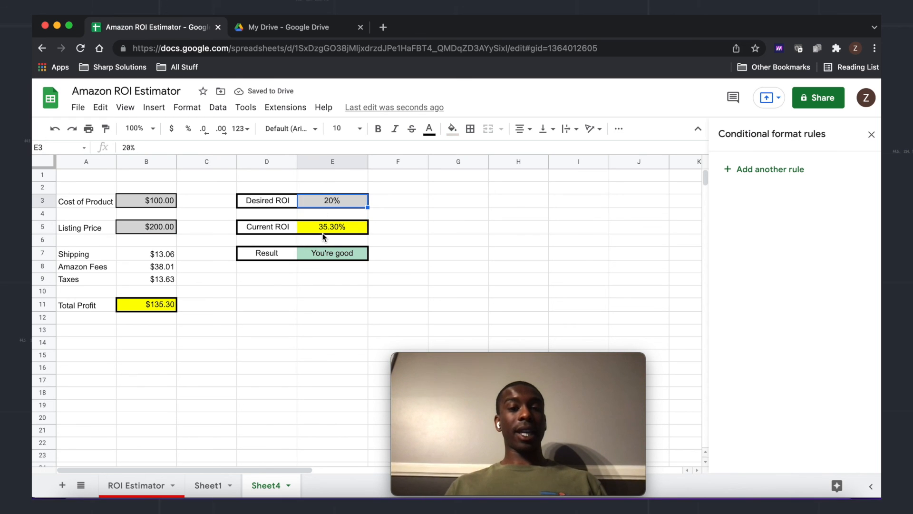
left_click(324, 228)
left_click(321, 256)
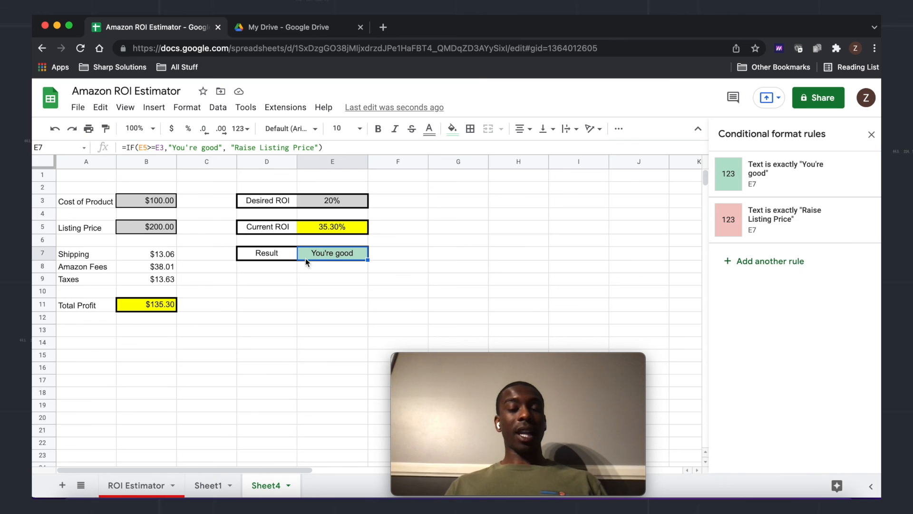
left_click(284, 284)
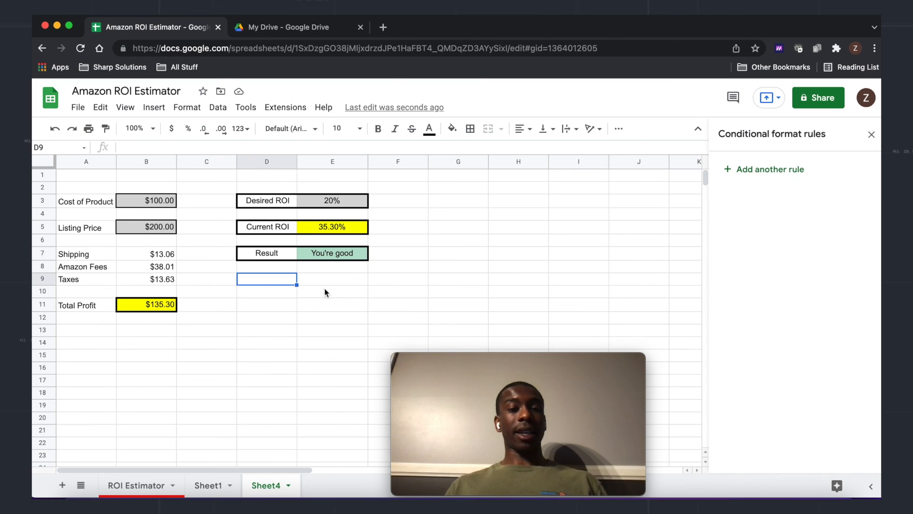
left_click(347, 296)
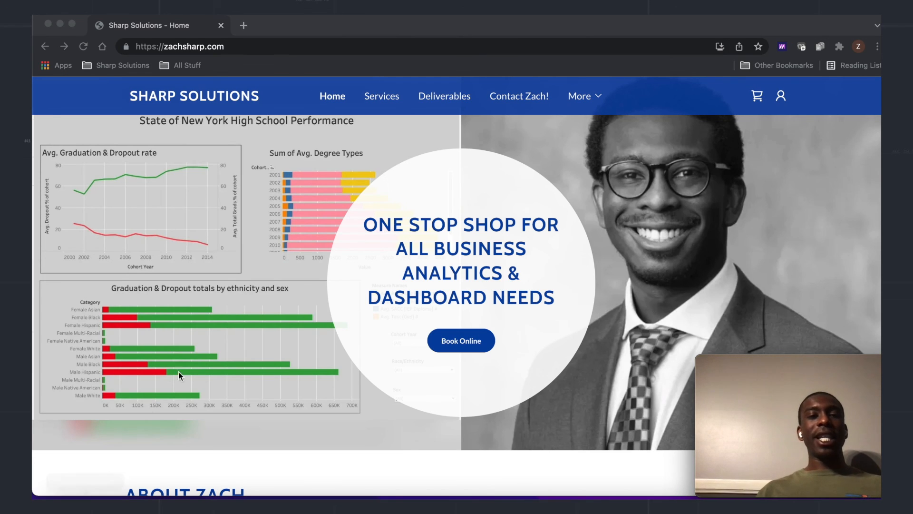
- Look through the Sharp Solutions home page, including its Client Deliverables section, and return to its beginning
scroll(218, 351, "down", 20)
scroll(218, 354, "up", 10)
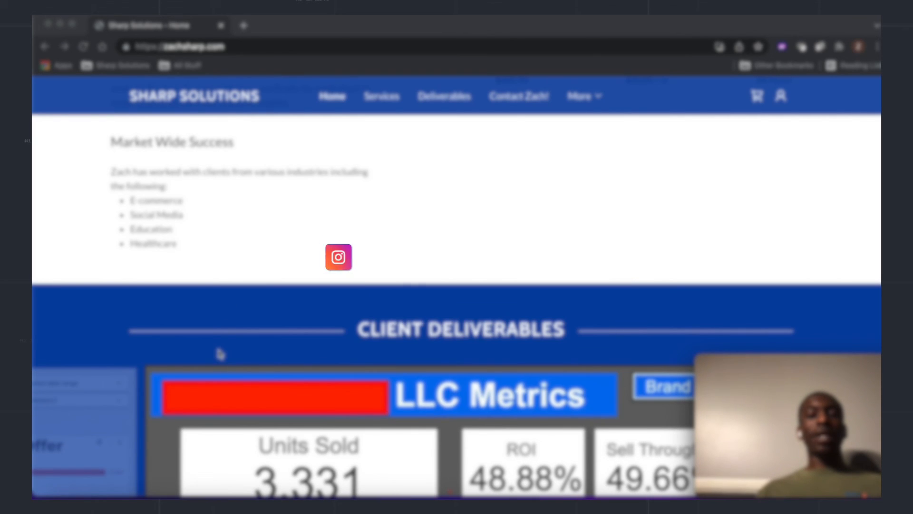
scroll(220, 354, "down", 3)
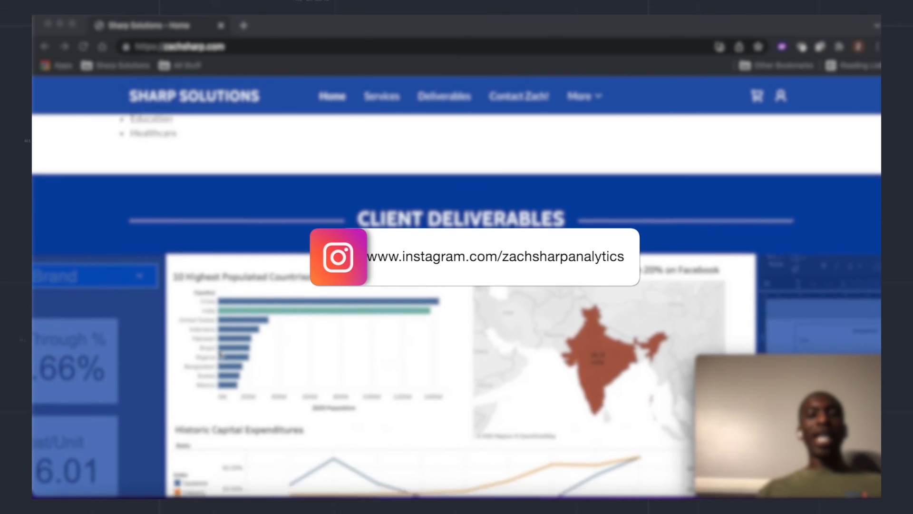
scroll(218, 353, "up", 15)
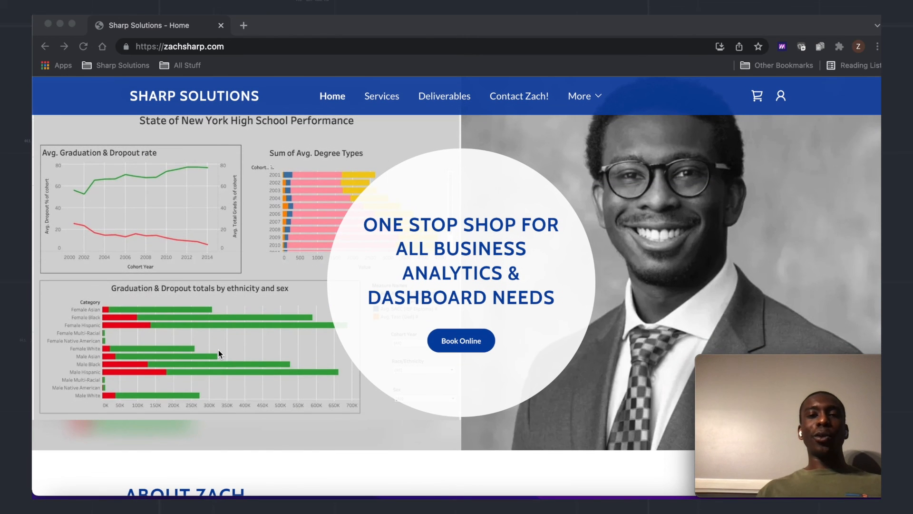